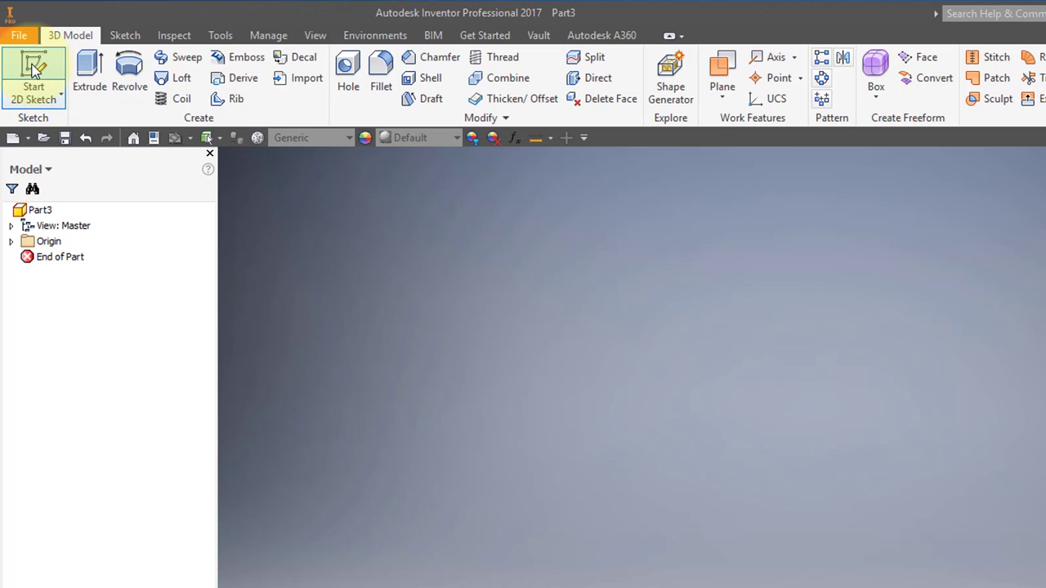
# Step: Sketch a 0.688 in diameter circle centred on the origin on the XY plane and finish the sketch
pyautogui.click(31, 67)
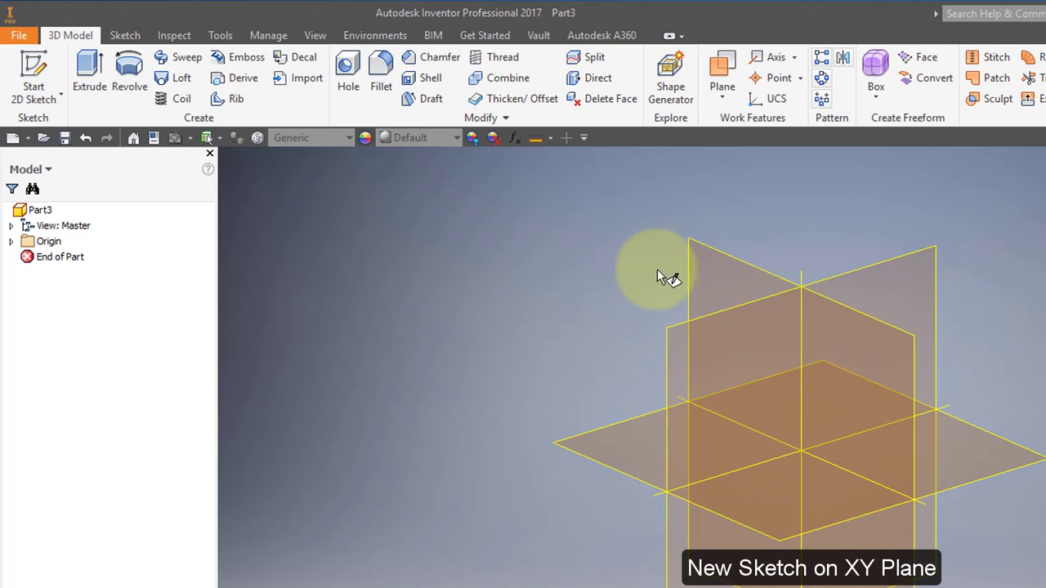
pyautogui.moveTo(711, 272); pyautogui.dragTo(412, 239, button='middle')
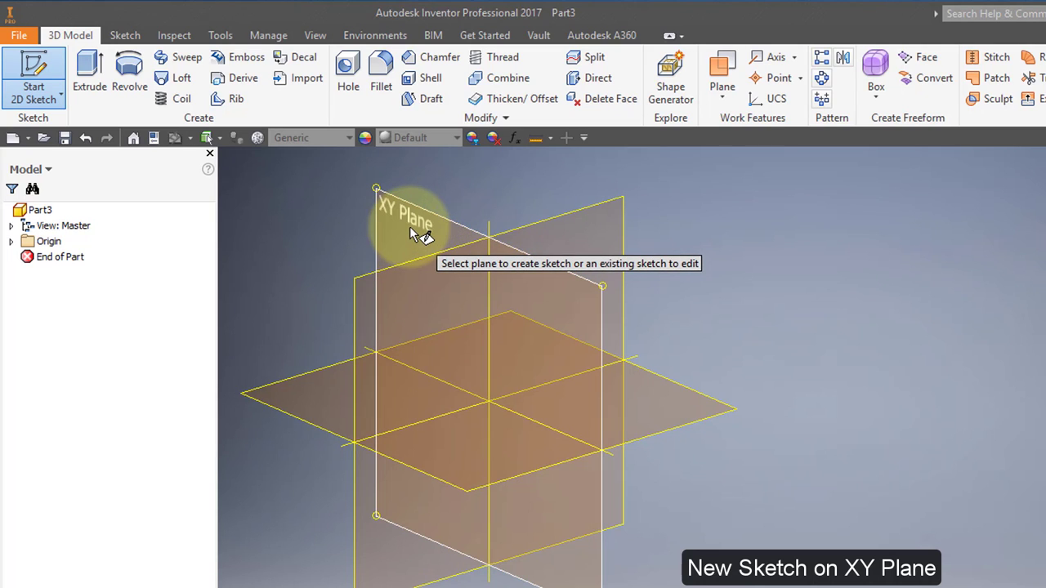
pyautogui.click(417, 219)
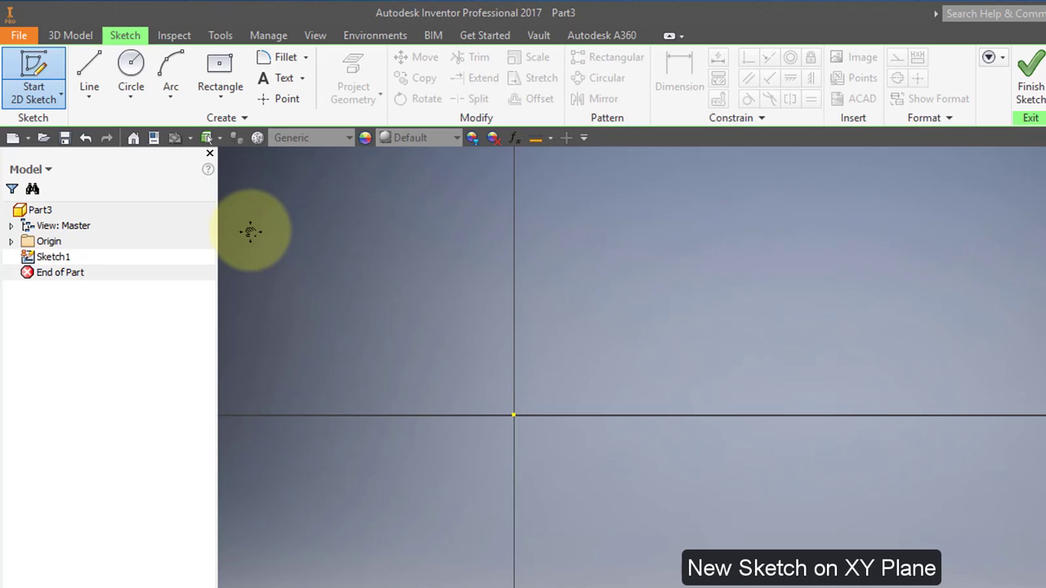
pyautogui.click(131, 72)
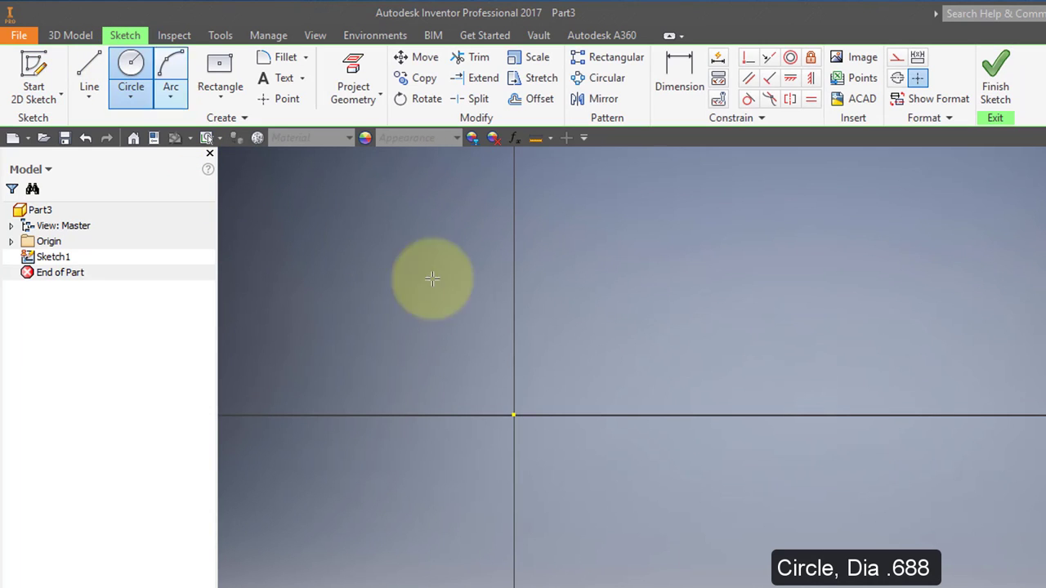
pyautogui.click(514, 415)
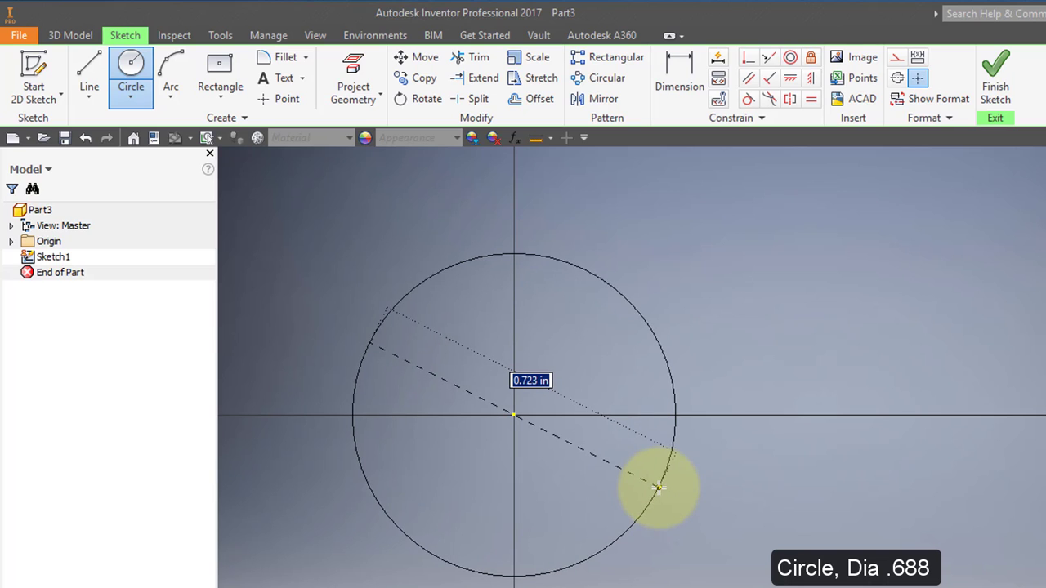
pyautogui.write('.688')
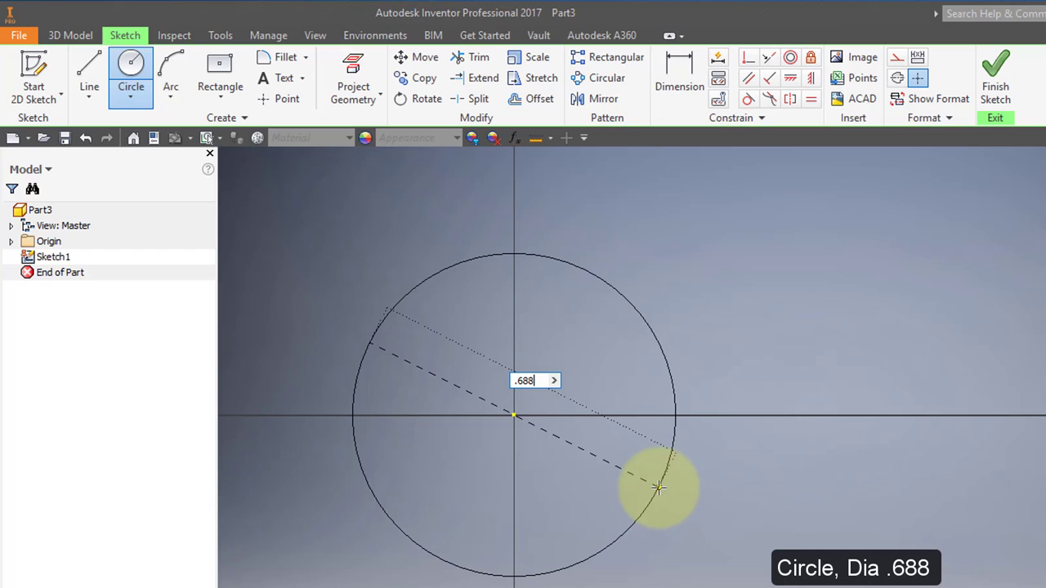
pyautogui.press('Return')
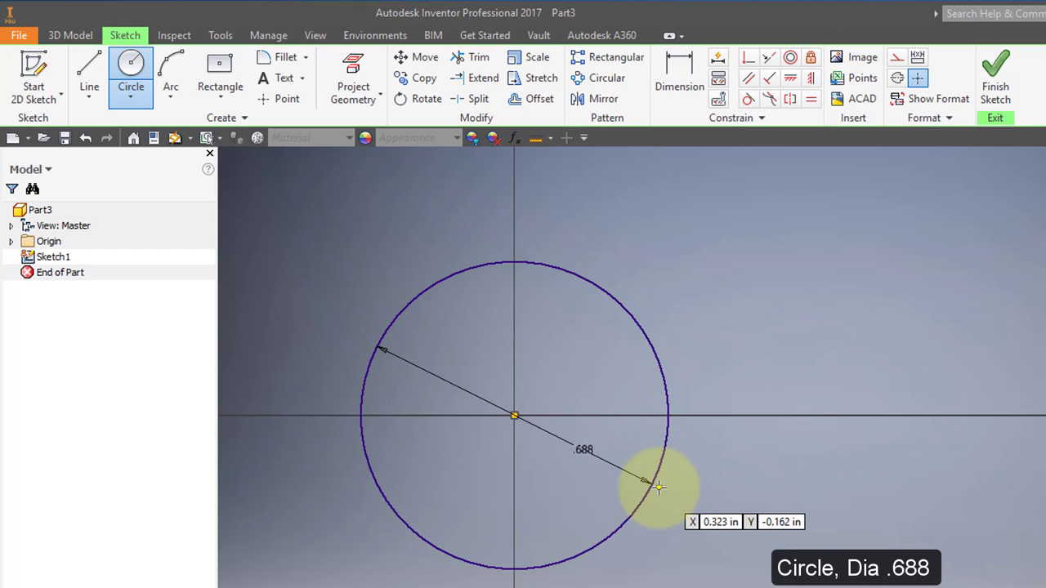
pyautogui.click(988, 58)
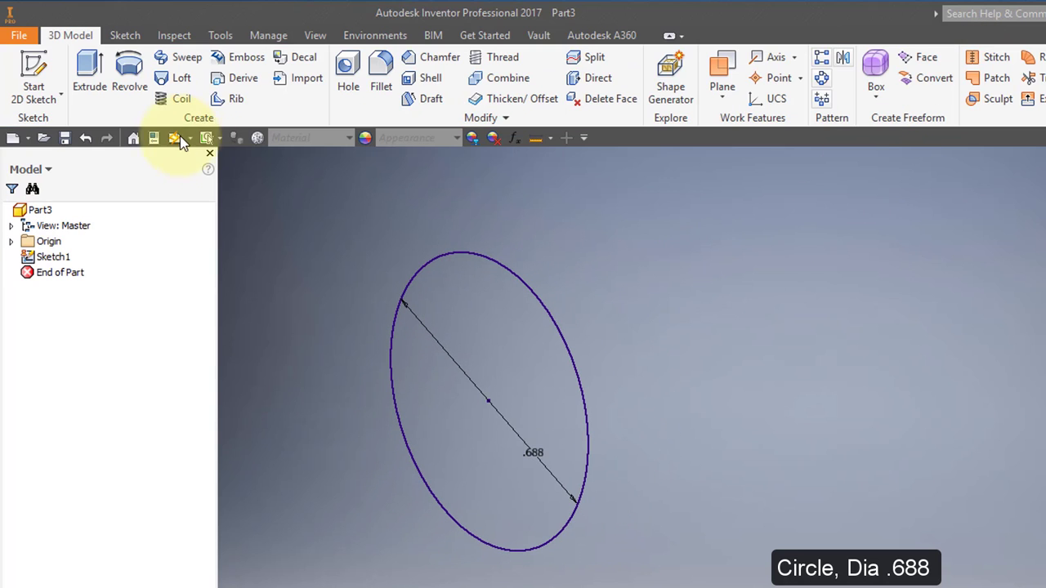
# Step: Extrude the circle 0.344 in as a solid in the reversed direction, behind the sketch plane
pyautogui.click(103, 78)
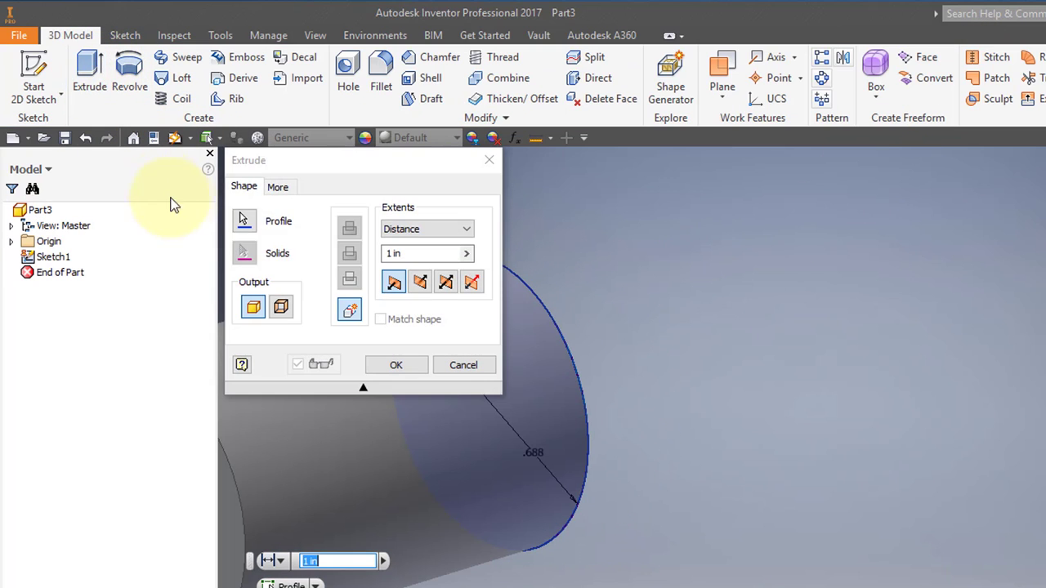
pyautogui.moveTo(550, 414); pyautogui.dragTo(868, 479, button='middle')
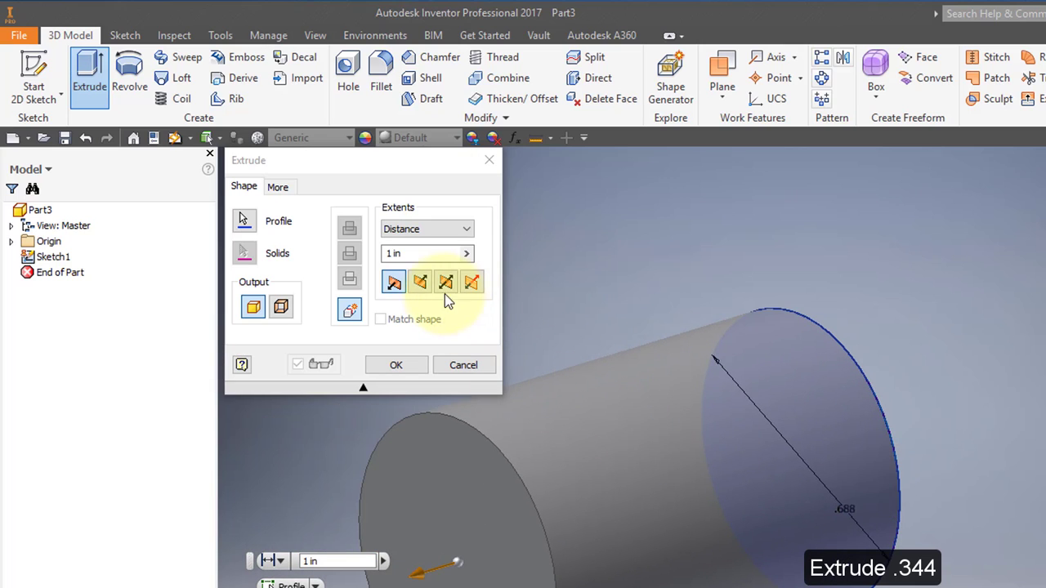
pyautogui.click(422, 290)
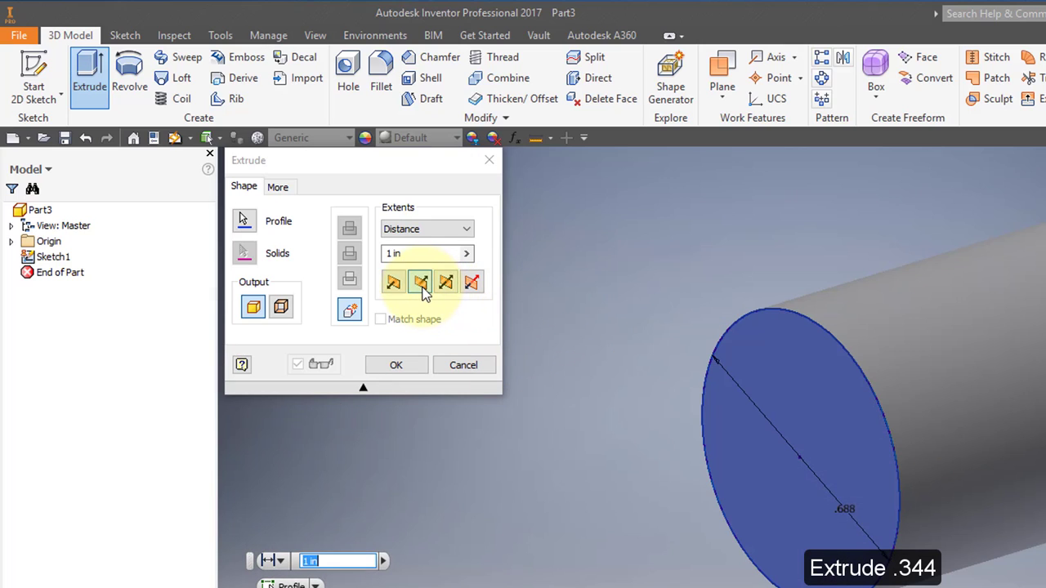
pyautogui.click(392, 253)
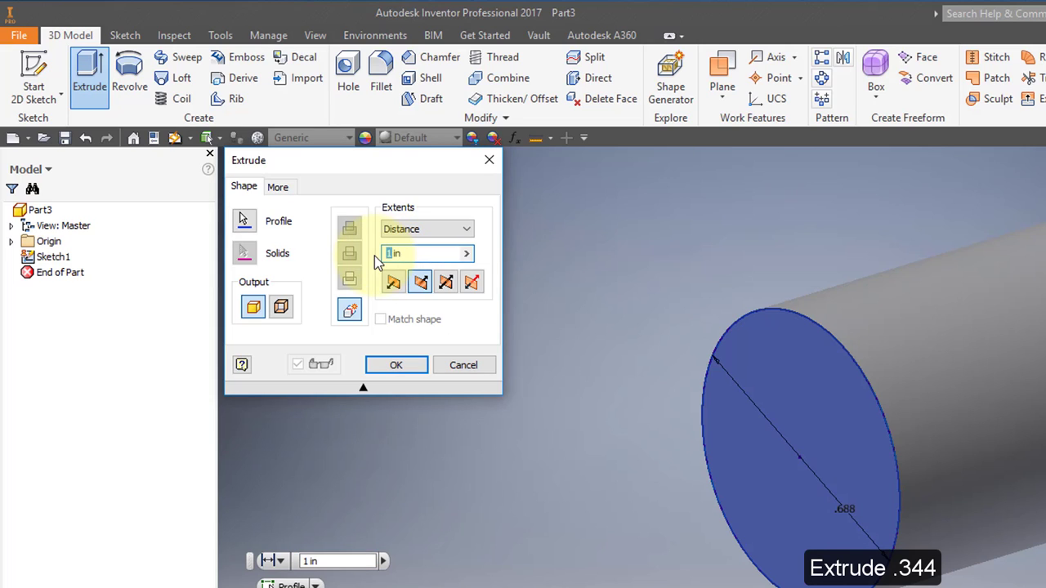
pyautogui.write('.344')
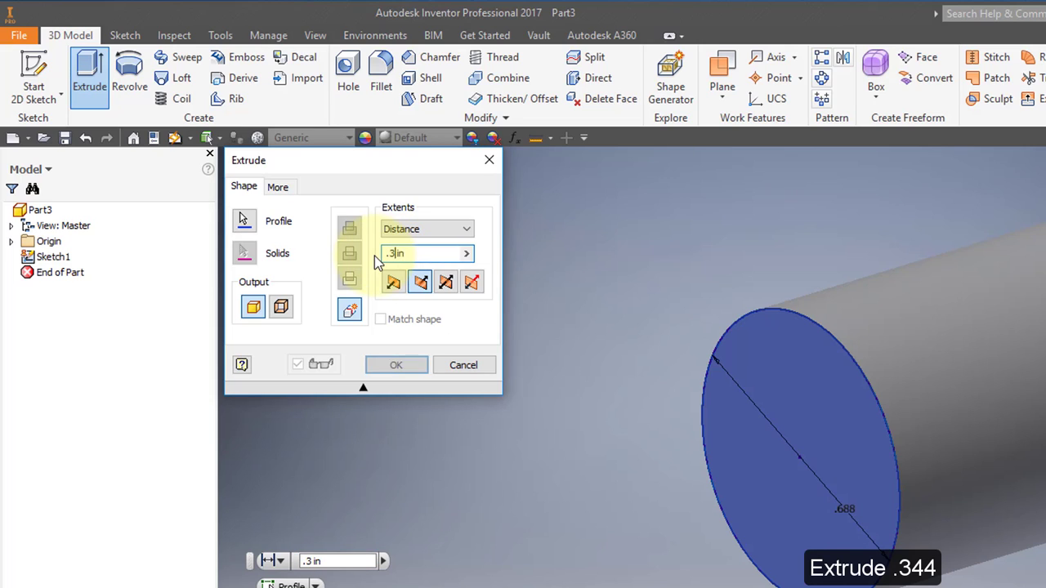
pyautogui.press('Return')
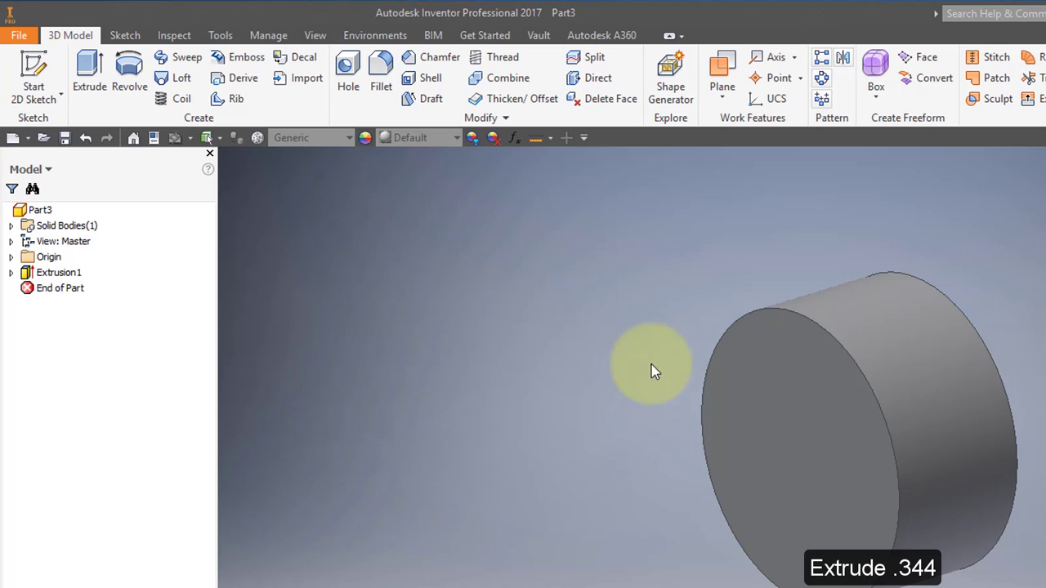
# Step: Fillet the rear circular edge of the cylinder with a 0.125 in radius
pyautogui.moveTo(793, 474); pyautogui.dragTo(439, 420, button='middle')
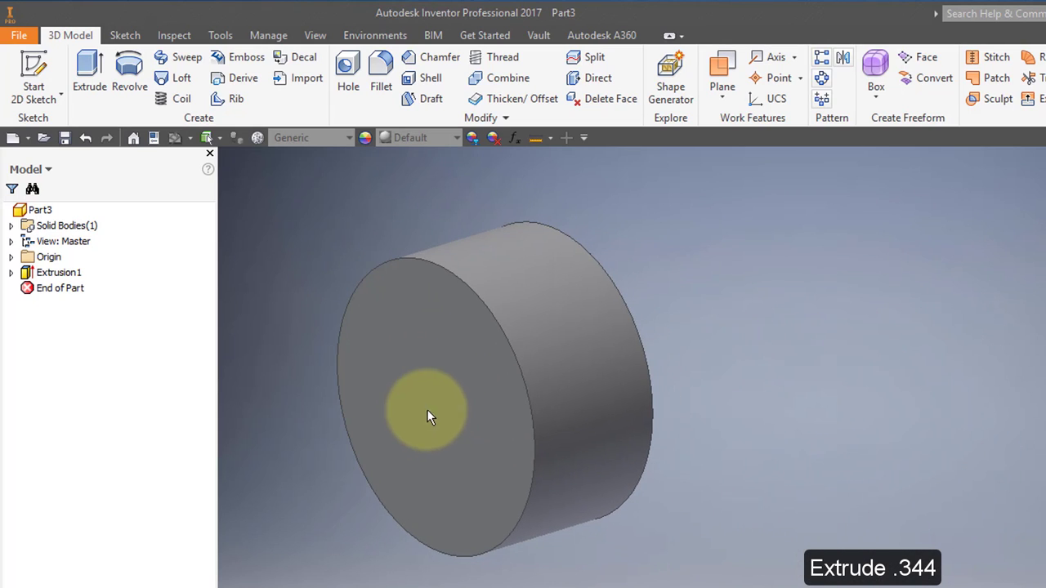
pyautogui.click(381, 78)
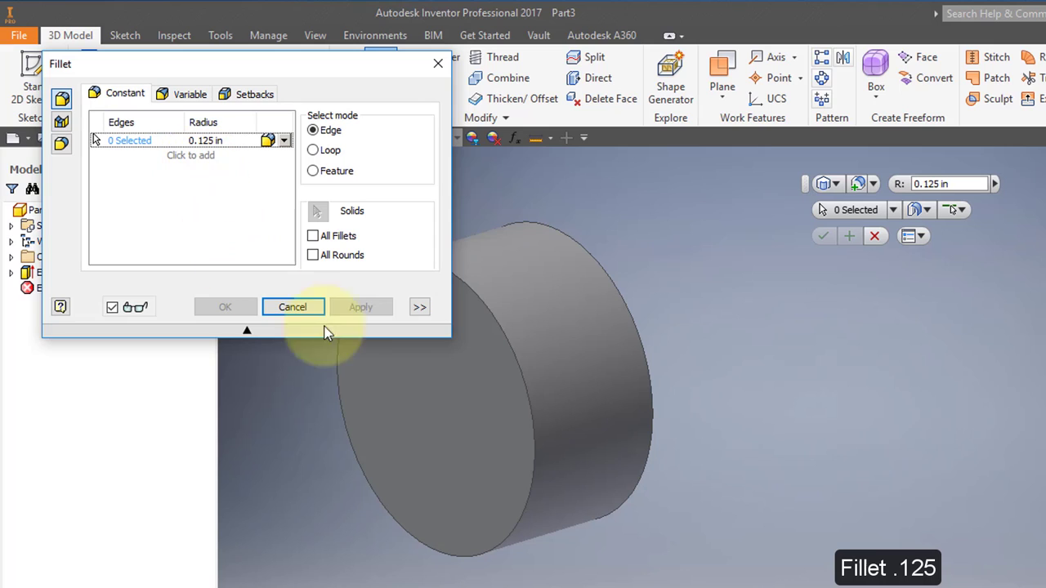
pyautogui.click(626, 309)
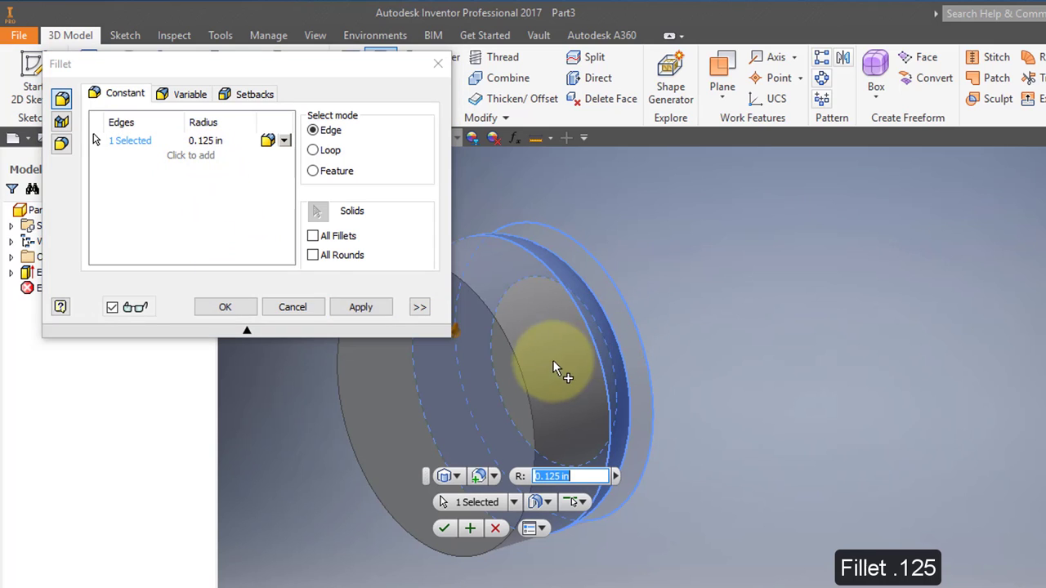
pyautogui.click(241, 309)
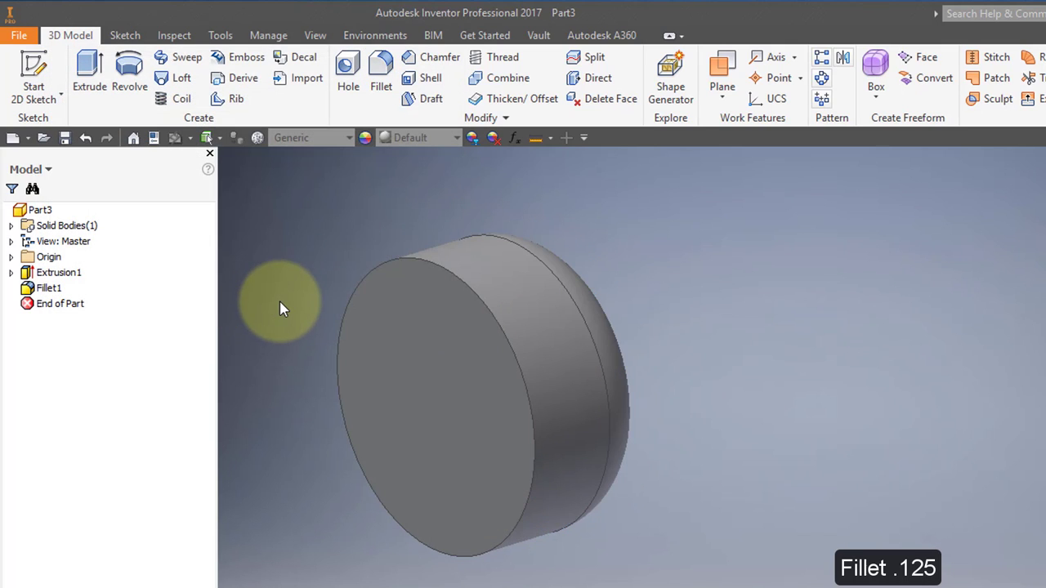
# Step: Shell the body inward to a 0.063 in wall thickness, removing the flat front face
pyautogui.click(425, 85)
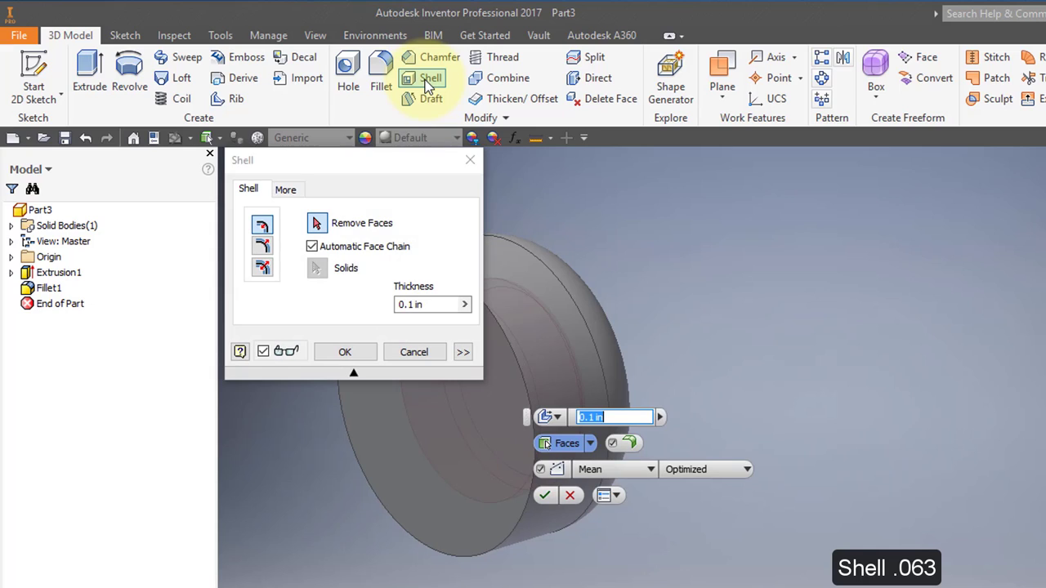
pyautogui.moveTo(422, 304); pyautogui.dragTo(381, 309)
pyautogui.press('BackSpace')
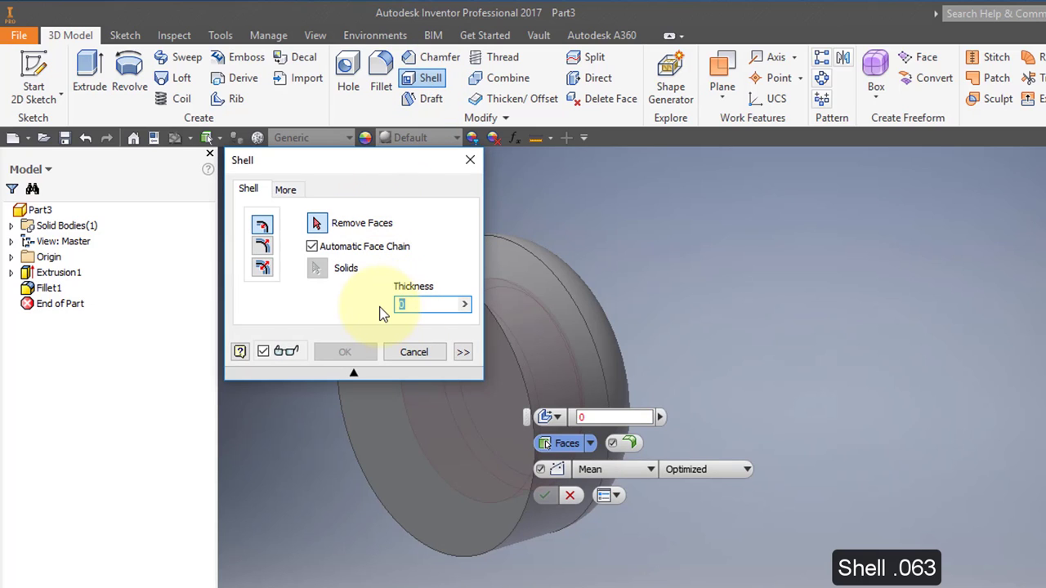
pyautogui.write('.063')
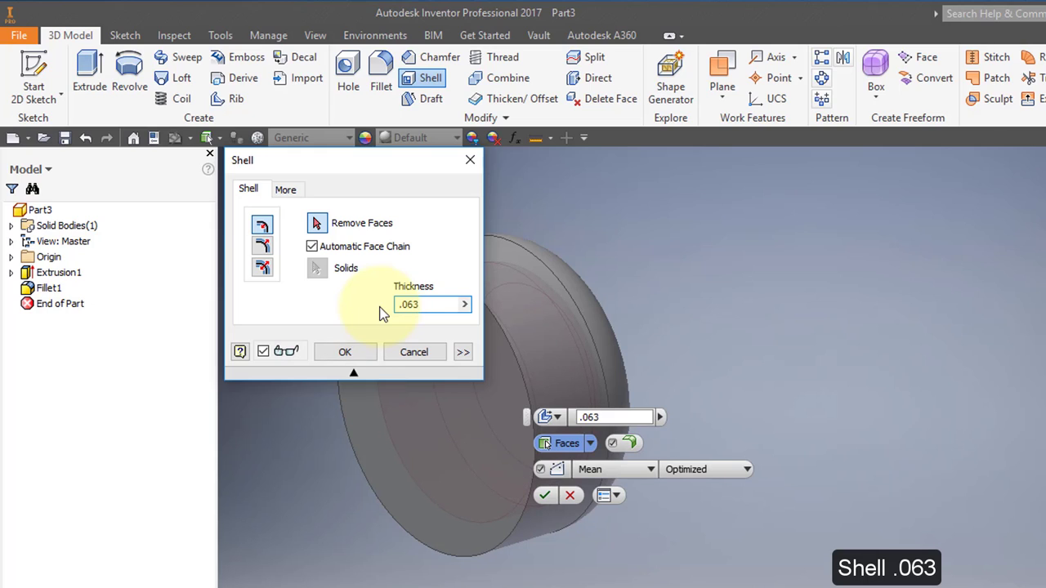
pyautogui.click(430, 468)
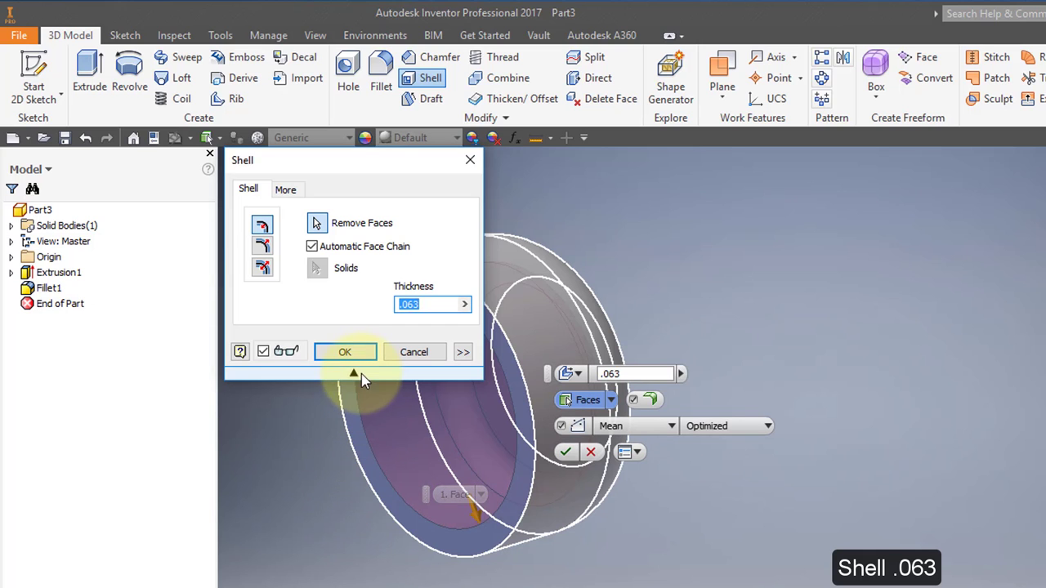
pyautogui.click(356, 354)
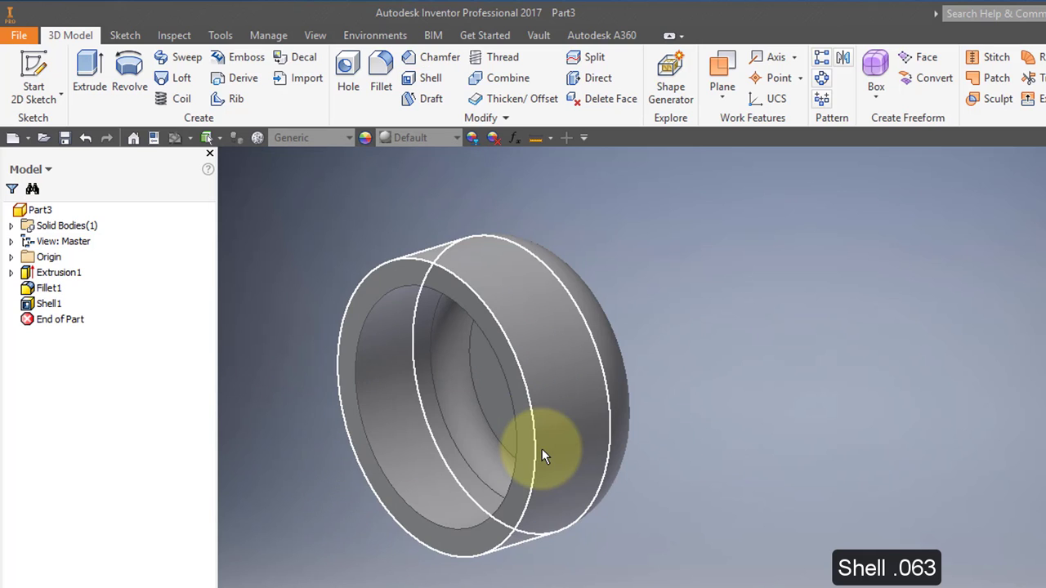
# Step: Start a new 2D sketch on the flat ring-shaped rim face at the open end of the shelled part
pyautogui.moveTo(542, 448)
pyautogui.keyDown('shift'); pyautogui.mouseDown(button='middle')
pyautogui.moveTo(586, 434)
pyautogui.moveTo(659, 453)
pyautogui.moveTo(571, 456)
pyautogui.moveTo(527, 432)
pyautogui.moveTo(544, 422)
pyautogui.moveTo(392, 447)
pyautogui.moveTo(572, 420)
pyautogui.moveTo(539, 432)
pyautogui.mouseUp(button='middle'); pyautogui.keyUp('shift')
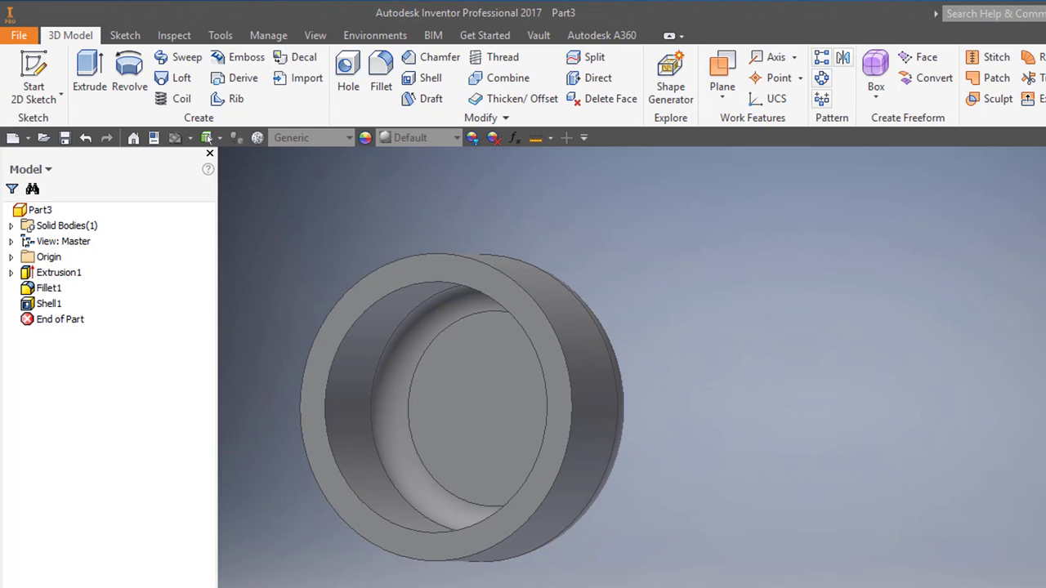
pyautogui.click(47, 63)
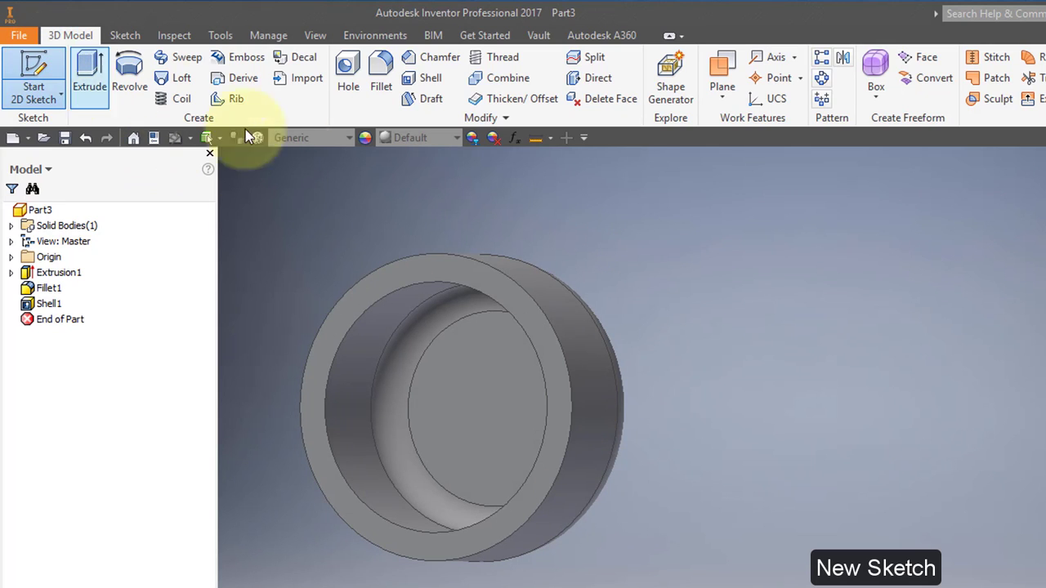
pyautogui.click(425, 270)
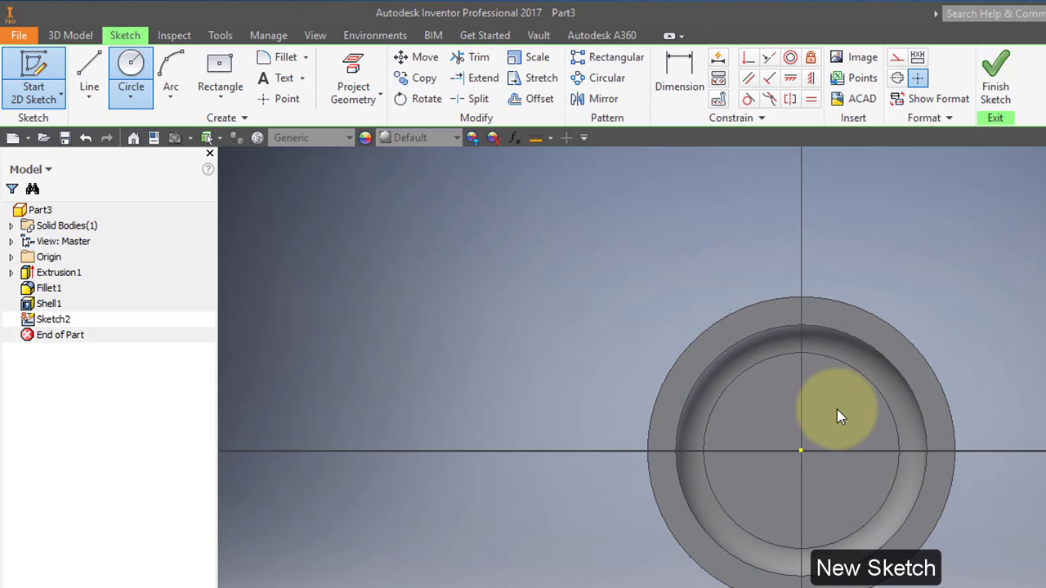
pyautogui.moveTo(567, 350)
pyautogui.mouseDown(button='middle')
pyautogui.moveTo(455, 327)
pyautogui.moveTo(485, 315)
pyautogui.mouseUp(button='middle')
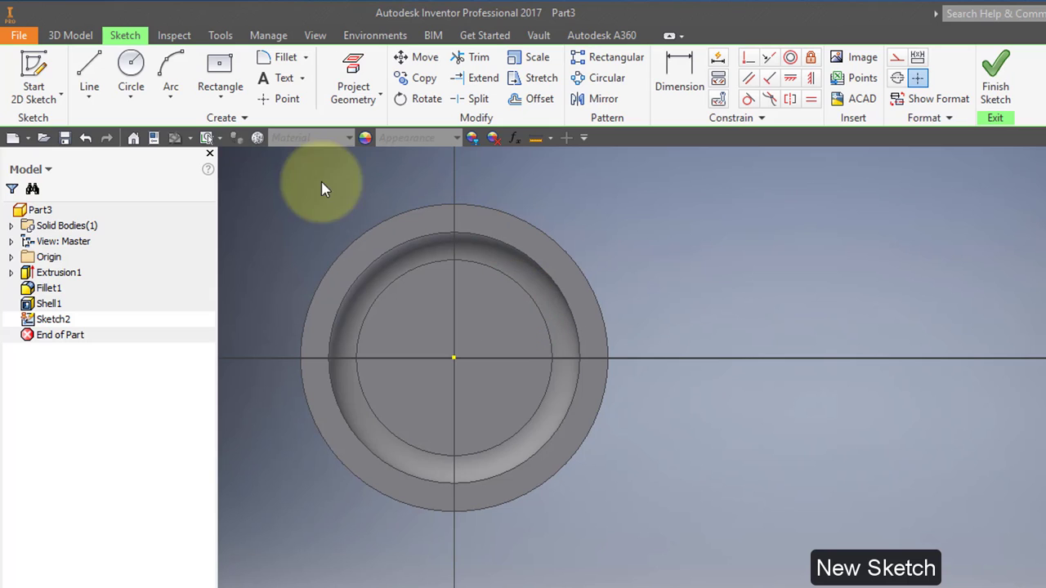
# Step: Draw a horizontal centre rectangle 0.6 in wide and 0.094 in high, centred on the origin
pyautogui.click(225, 73)
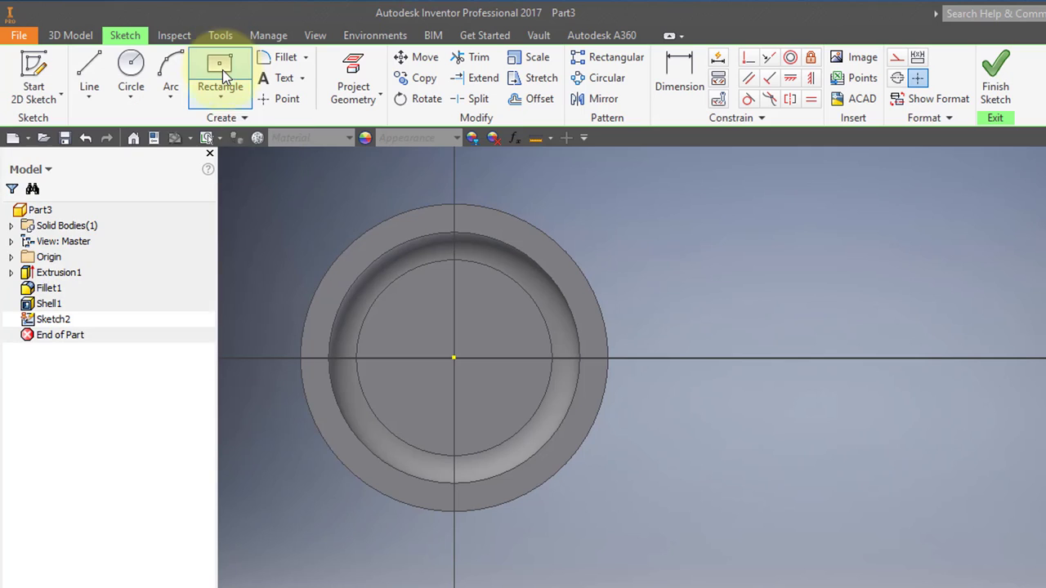
pyautogui.click(456, 358)
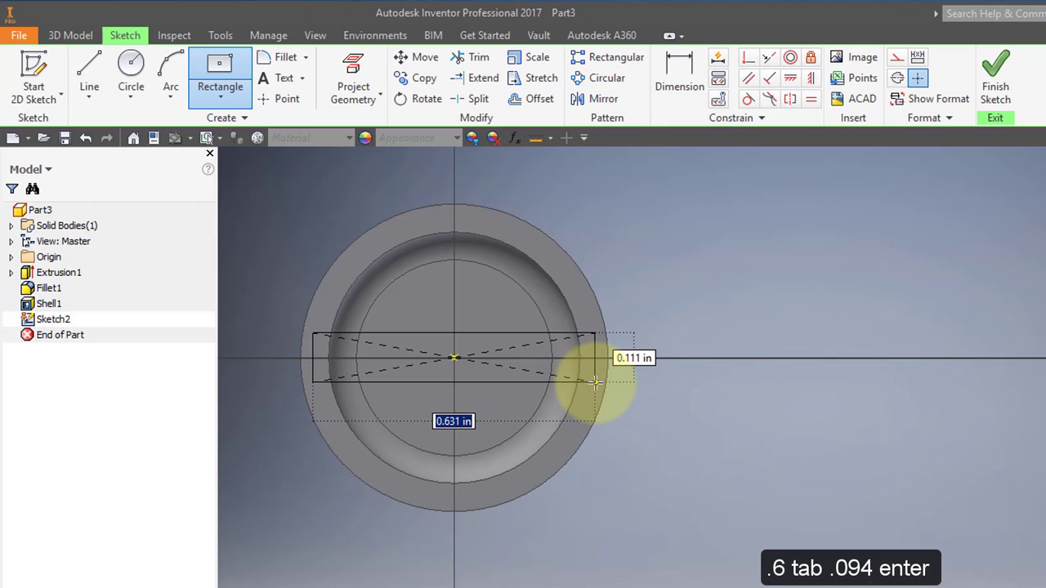
pyautogui.write('.6')
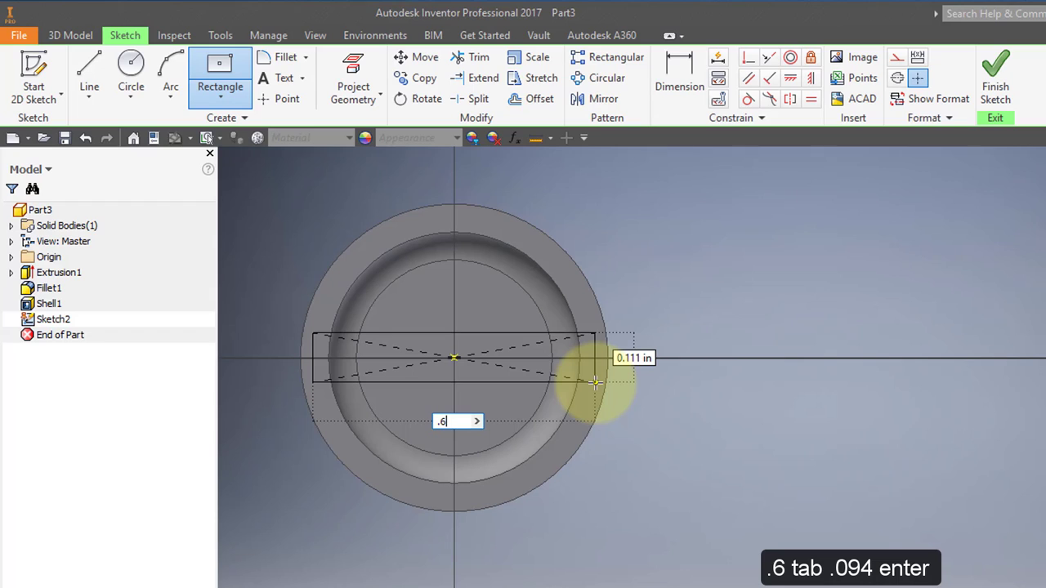
pyautogui.press('Tab')
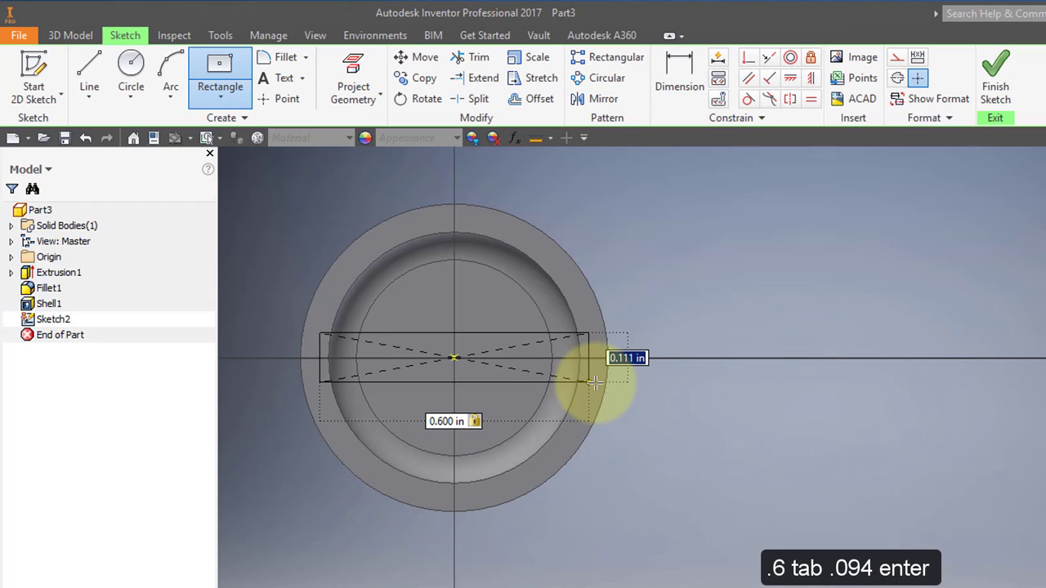
pyautogui.write('.094')
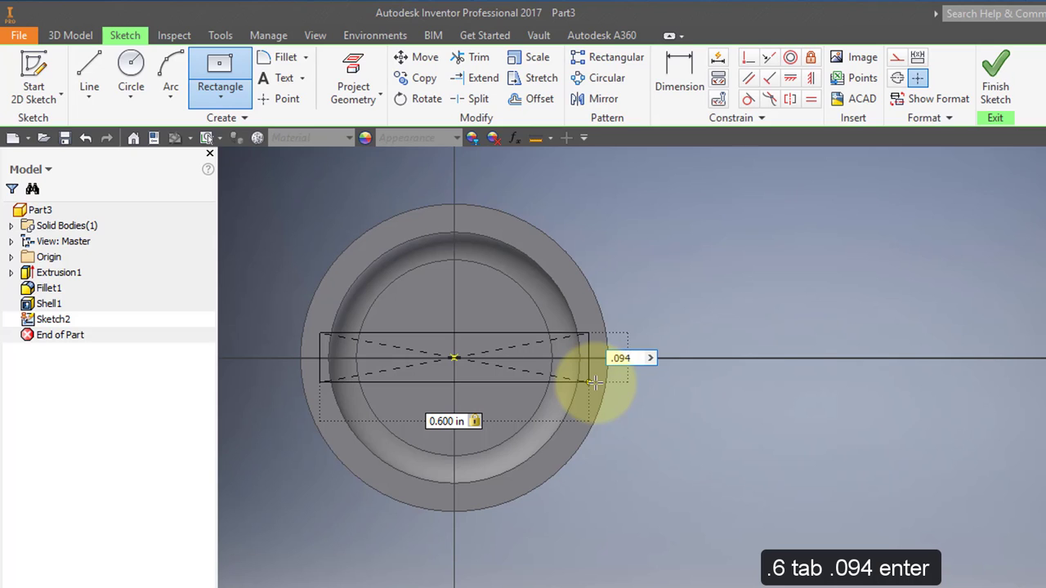
pyautogui.press('Return')
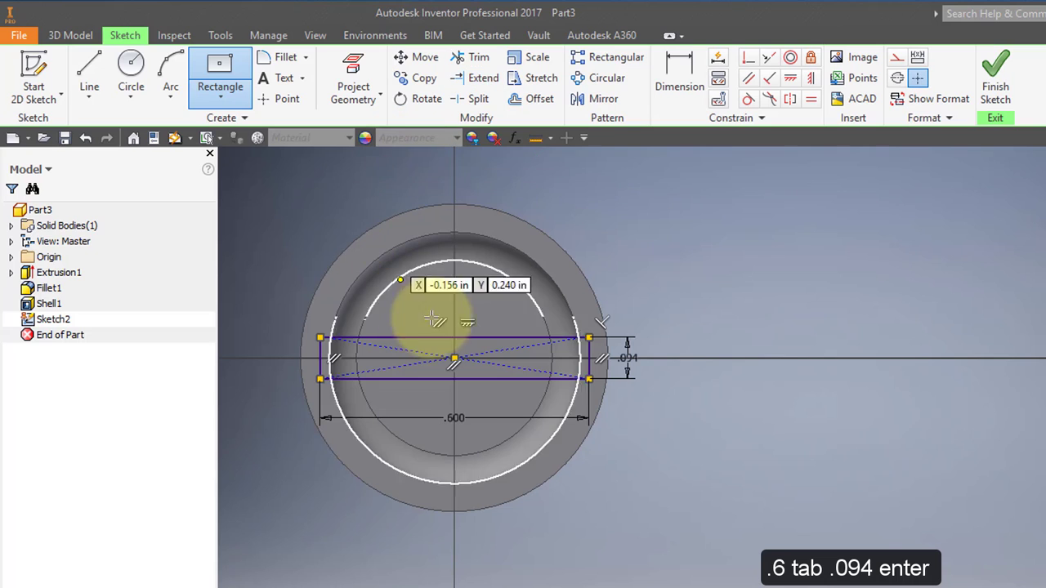
# Step: Draw a vertical centre rectangle 0.094 in wide and 0.6 in high, centred on the origin
pyautogui.click(454, 358)
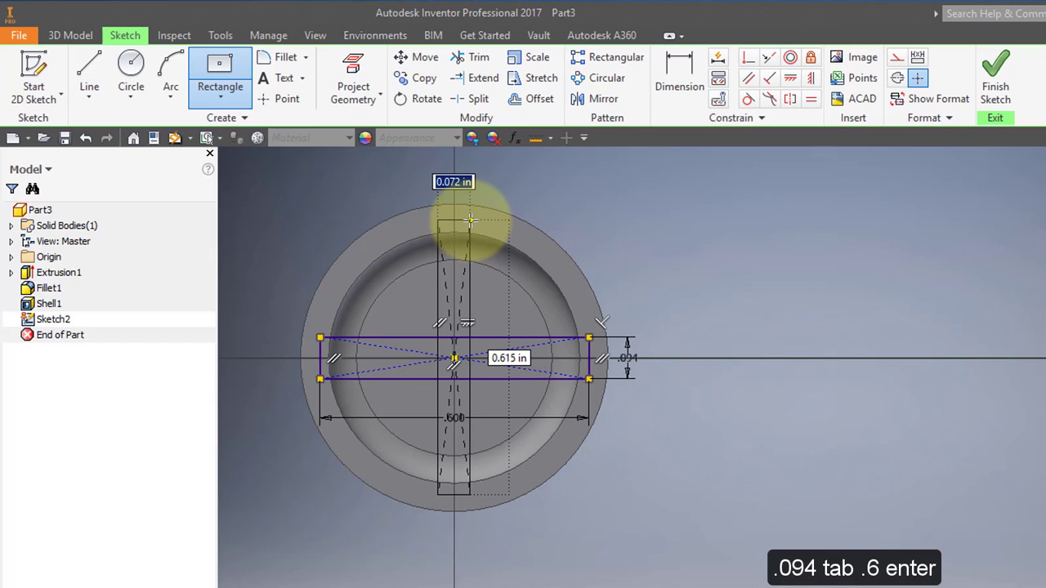
pyautogui.write('.0')
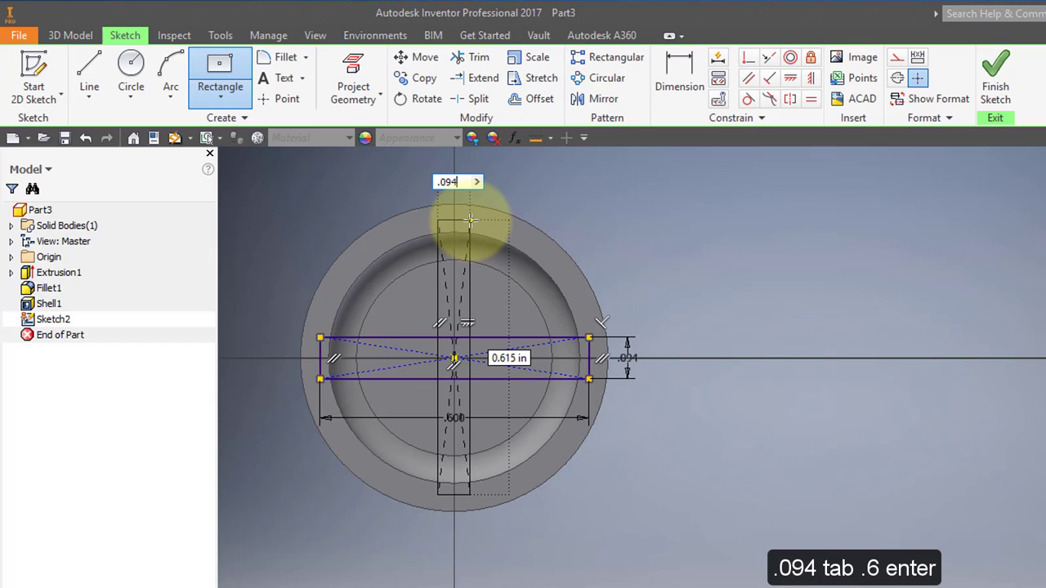
pyautogui.write('94')
pyautogui.press('Tab')
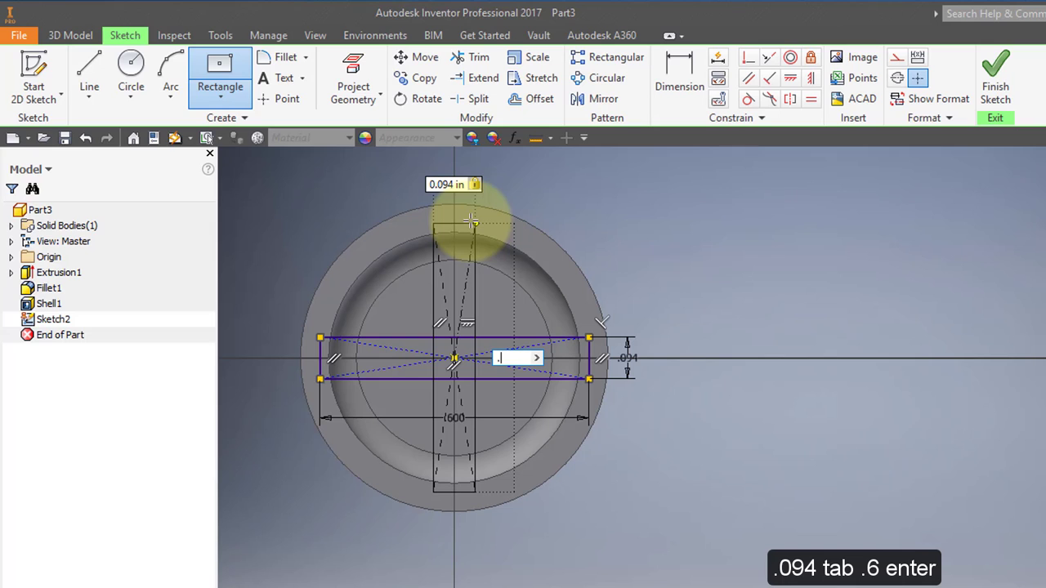
pyautogui.write('.6')
pyautogui.press('Return')
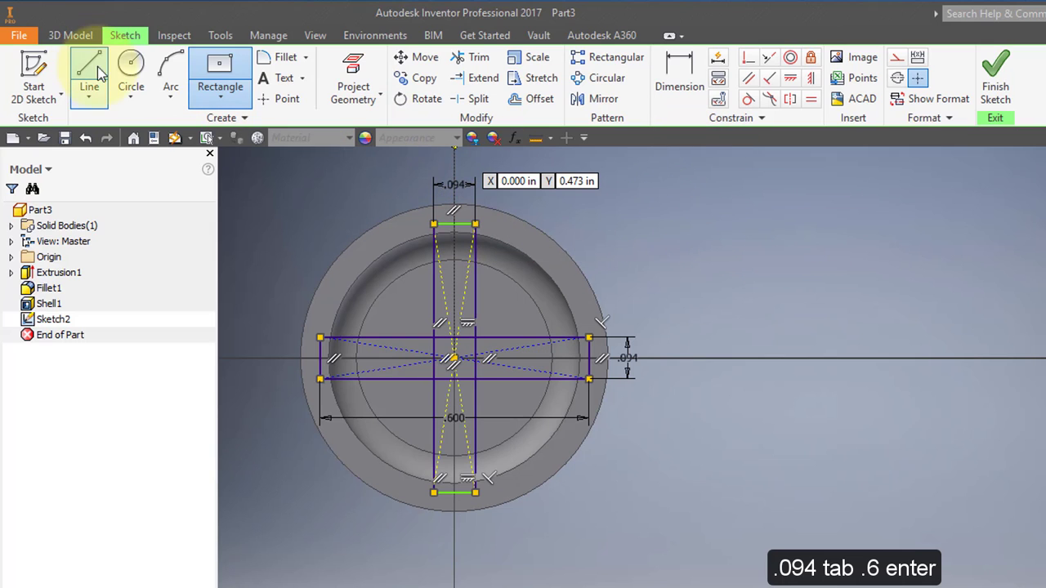
# Step: Draw a 0.375 in diameter circle centred on the origin, over the crossed rectangles
pyautogui.click(129, 70)
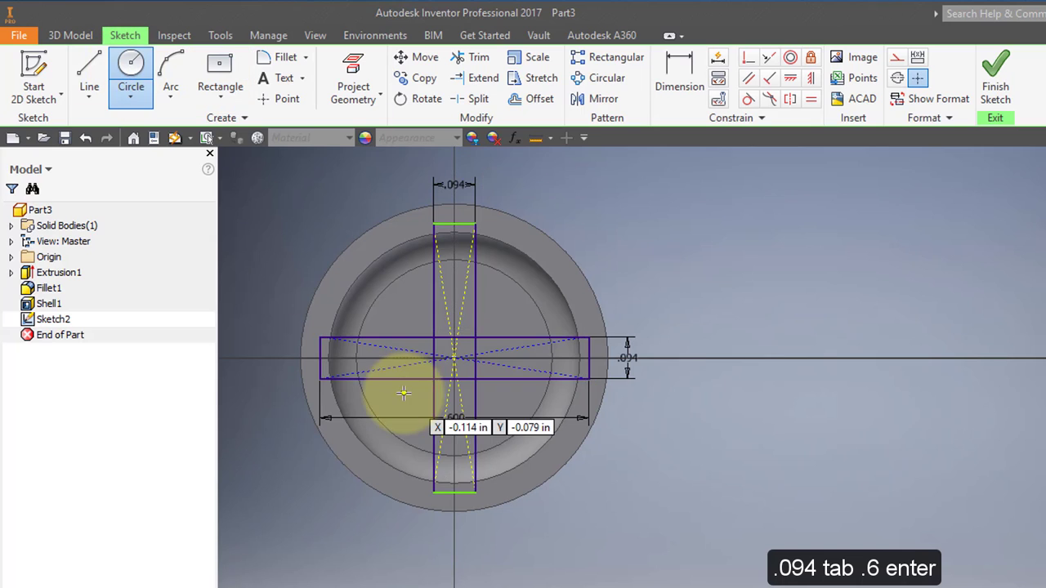
pyautogui.click(455, 358)
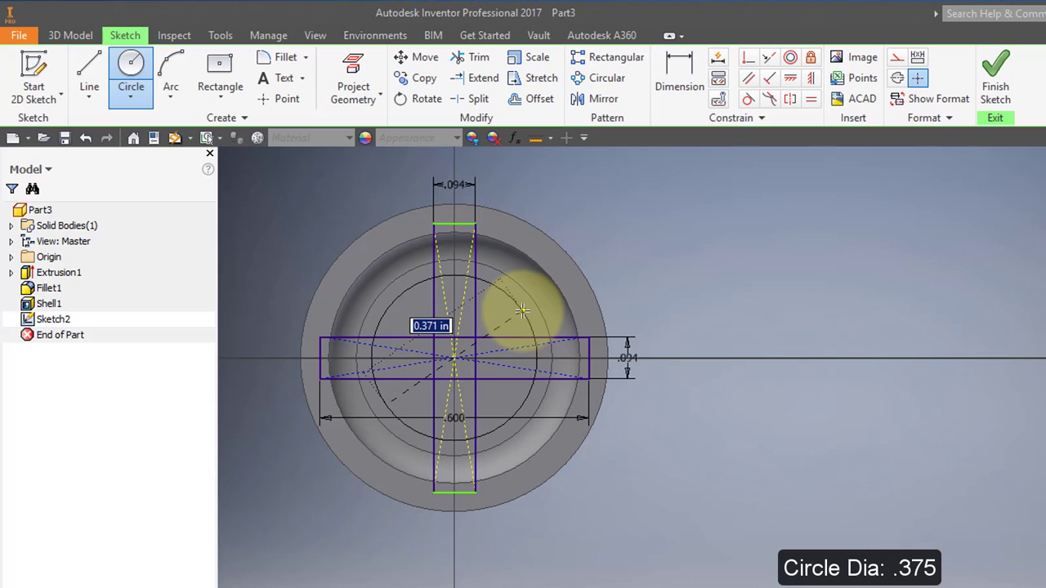
pyautogui.write('.')
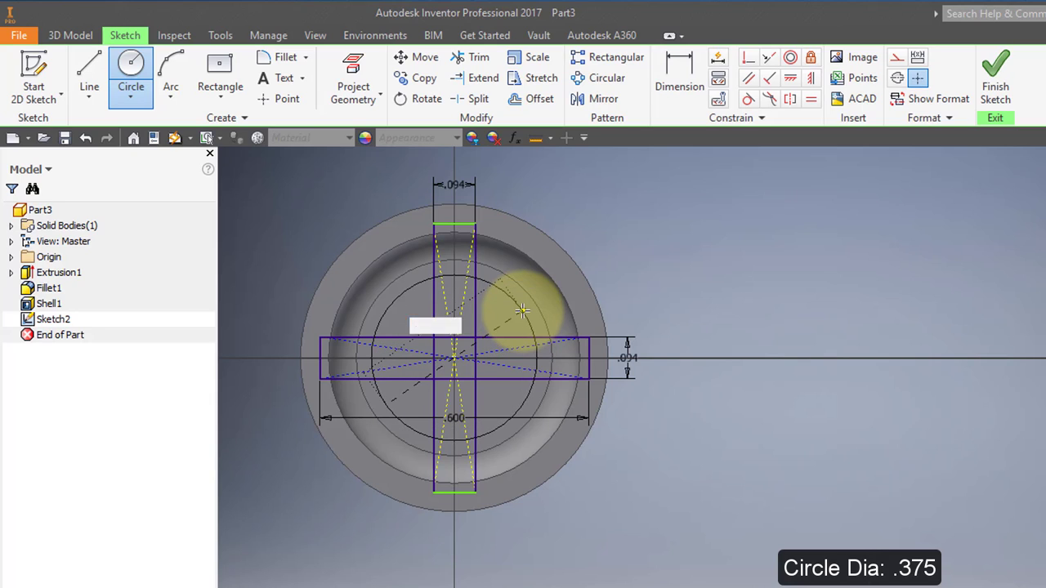
pyautogui.press('Return')
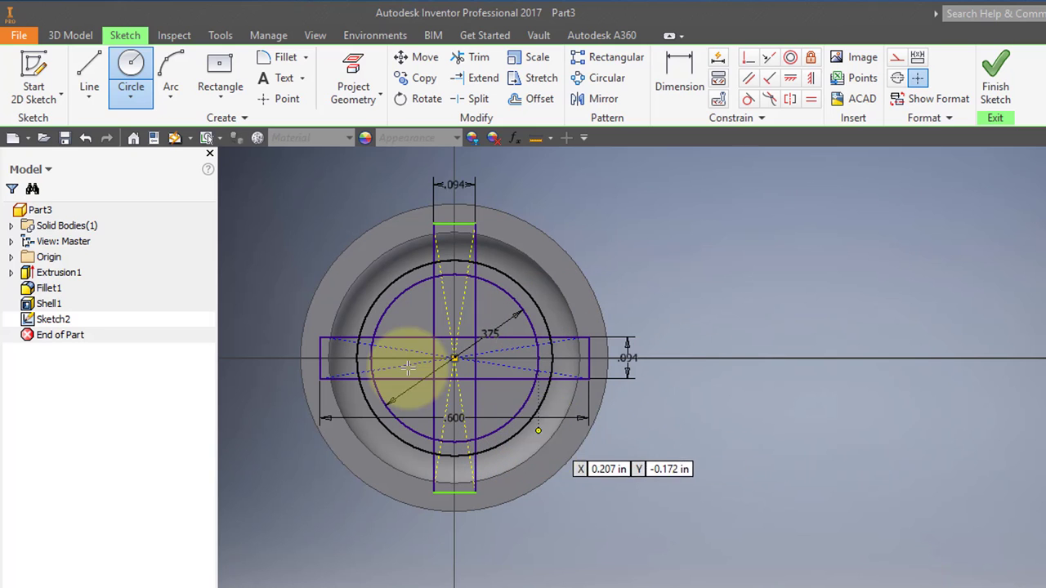
pyautogui.rightClick(488, 349)
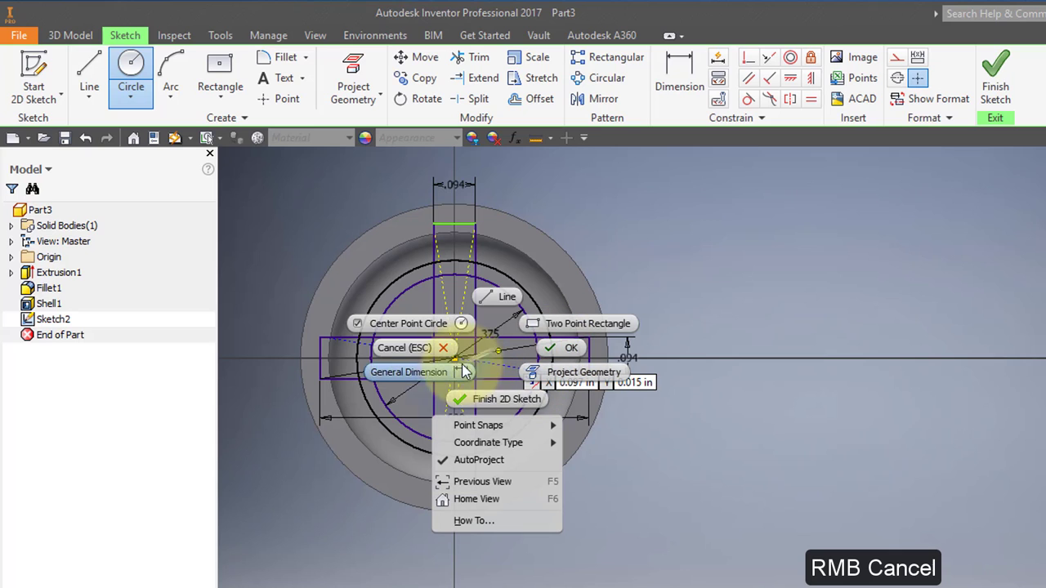
pyautogui.click(412, 347)
# Step: Delete the four diagonal construction lines of the two centre rectangles
pyautogui.scroll(-3, 469, 369)
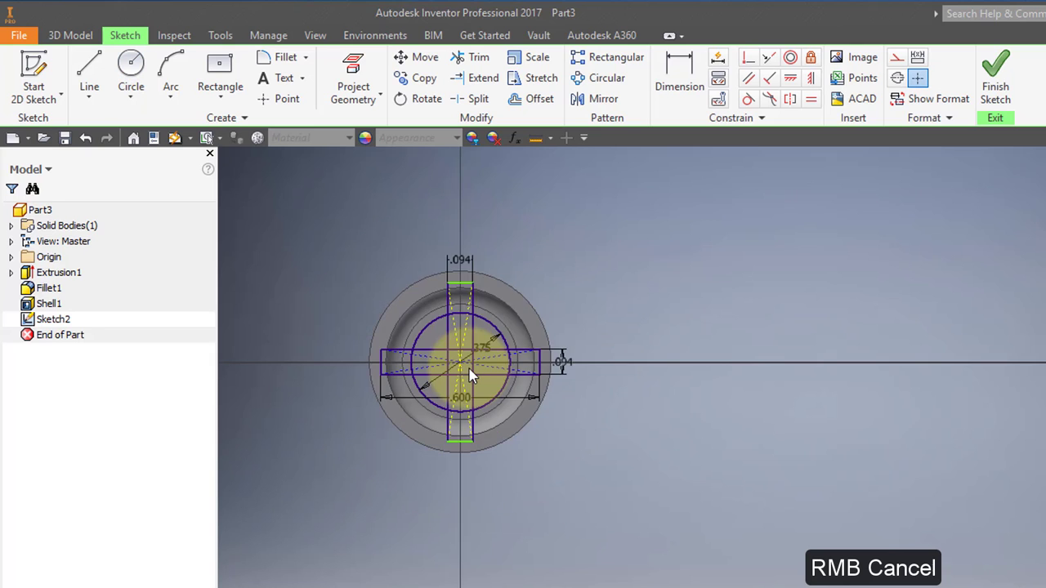
pyautogui.scroll(5, 469, 372)
pyautogui.moveTo(469, 372); pyautogui.dragTo(554, 384, button='middle')
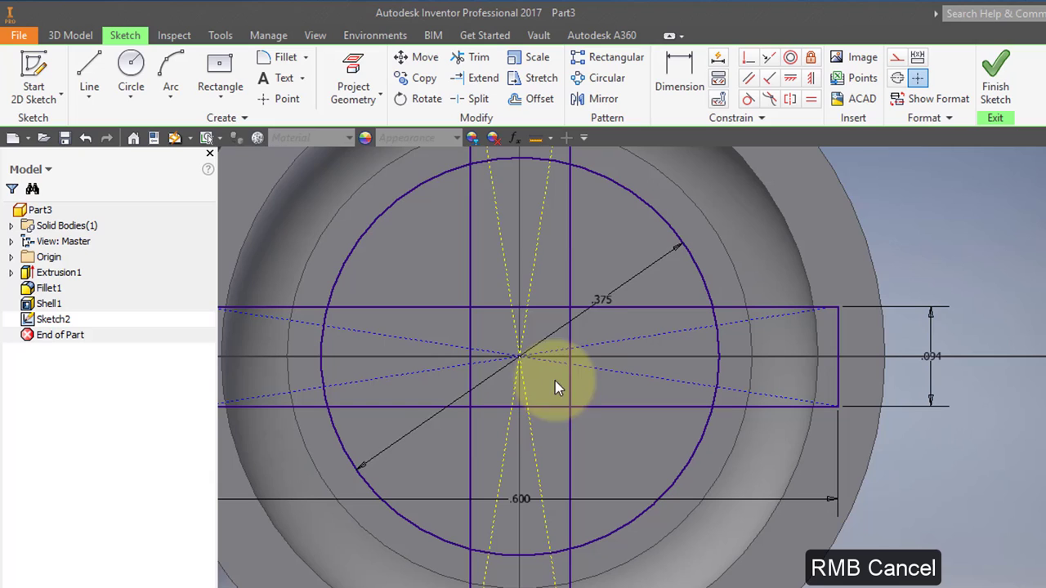
pyautogui.click(500, 231)
pyautogui.press('Delete')
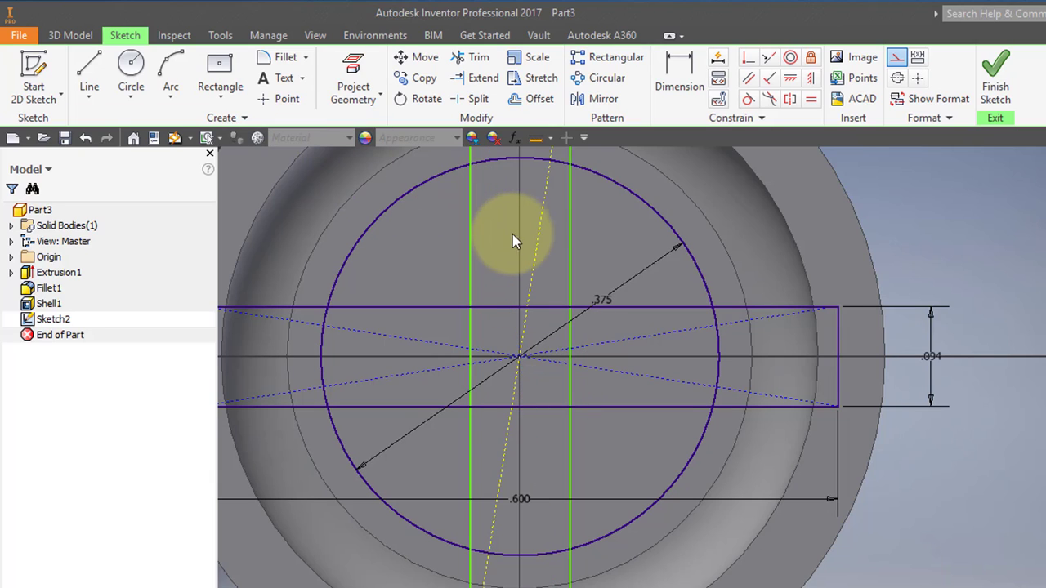
pyautogui.click(541, 234)
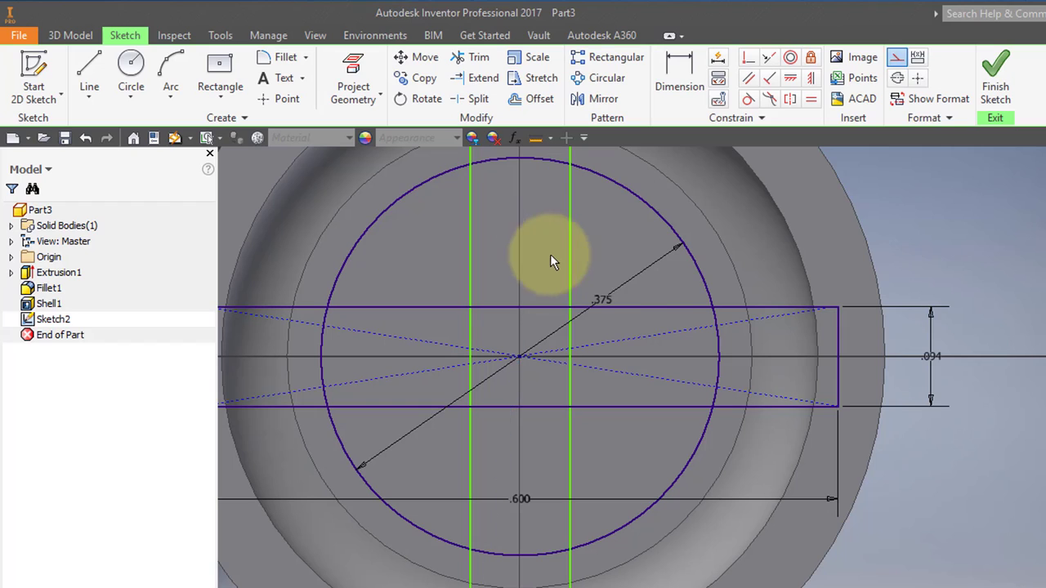
pyautogui.press('Delete')
pyautogui.click(629, 339)
pyautogui.press('Delete')
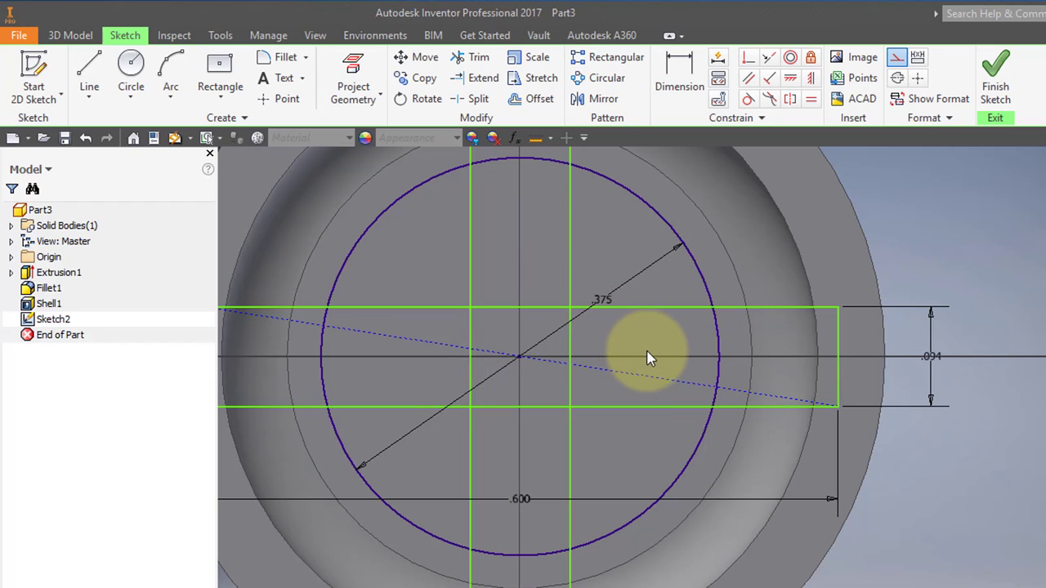
pyautogui.click(645, 378)
pyautogui.press('Delete')
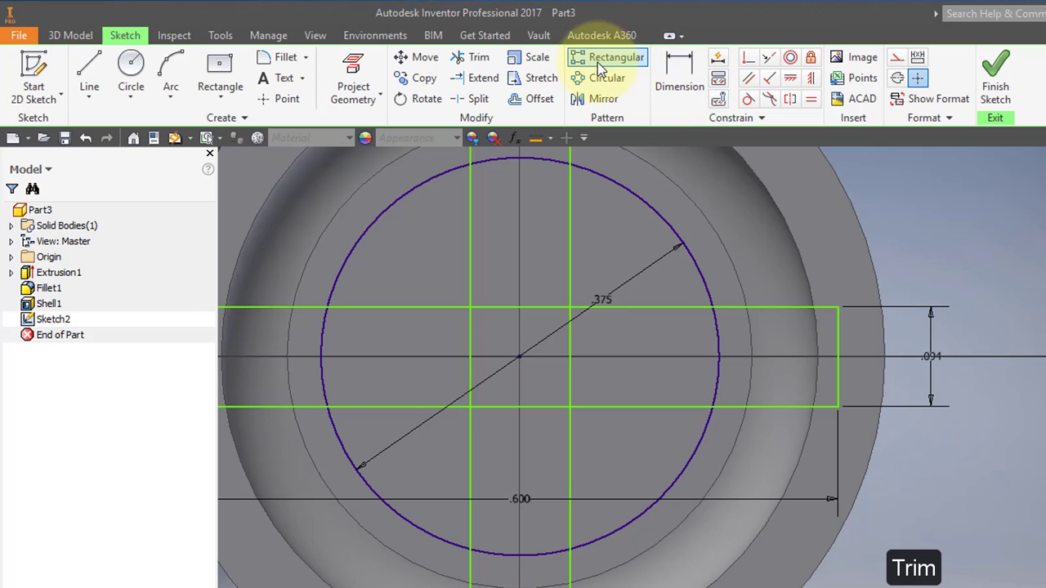
# Step: Trim away the four arcs of the circle that lie inside the arms of the crossed rectangles
pyautogui.click(456, 59)
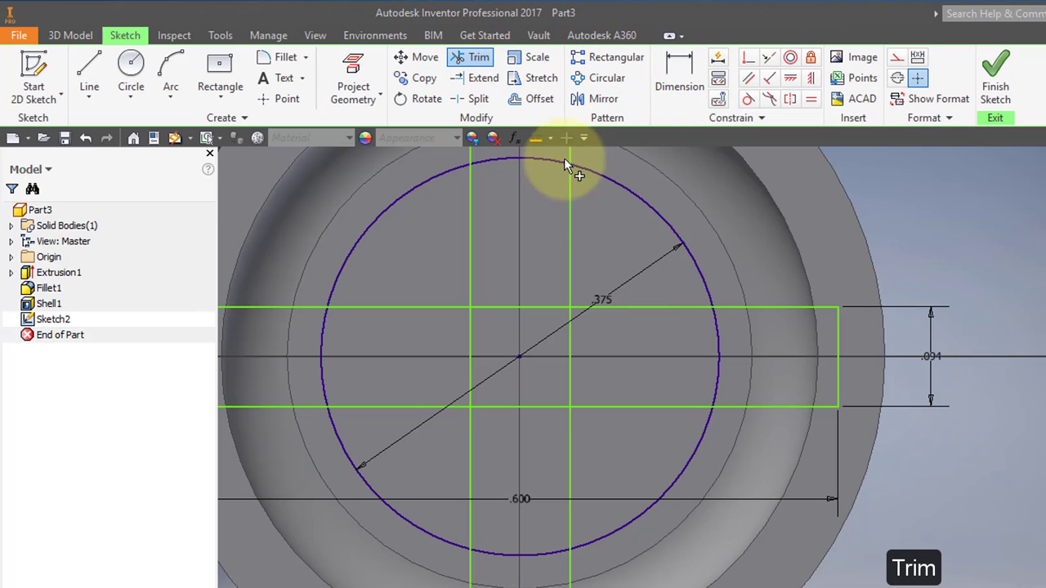
pyautogui.click(719, 367)
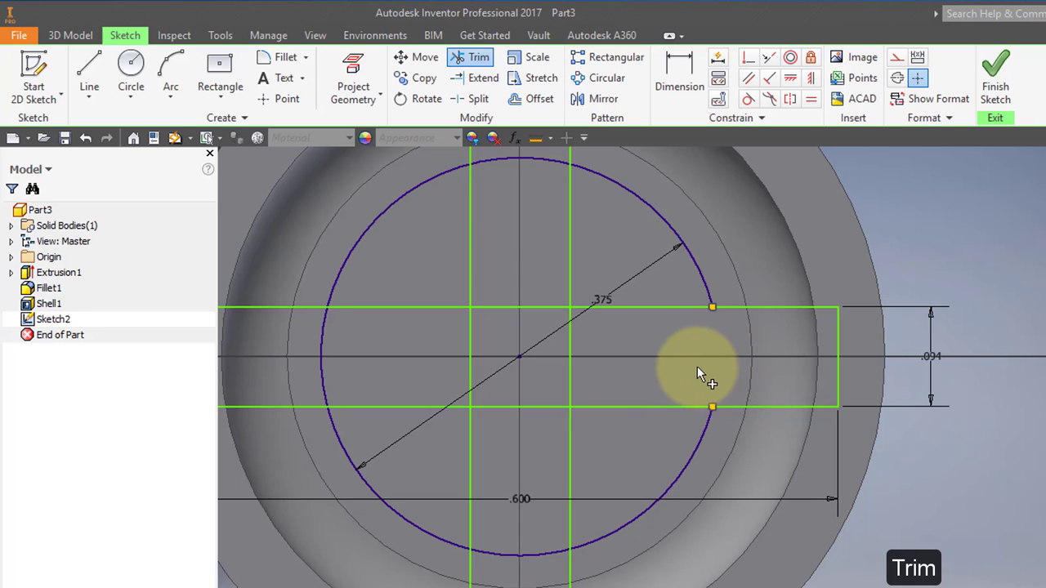
pyautogui.click(554, 544)
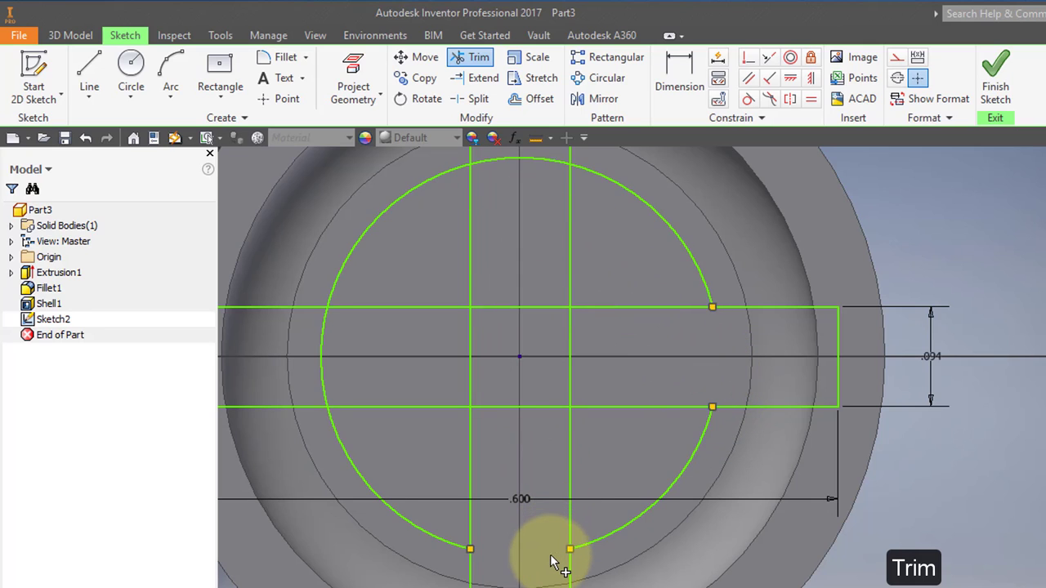
pyautogui.click(323, 379)
pyautogui.moveTo(442, 353); pyautogui.dragTo(446, 416, button='middle')
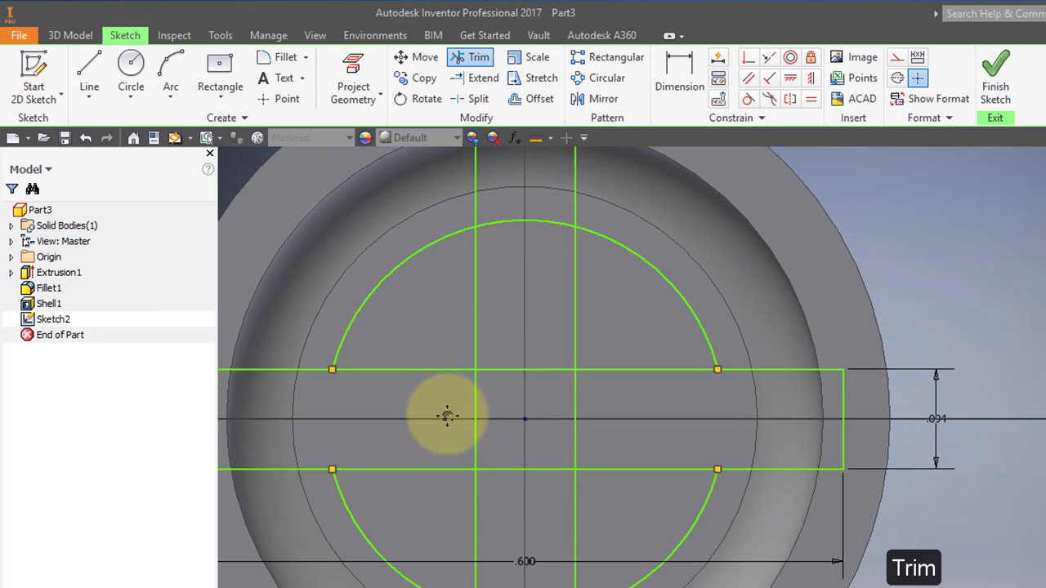
pyautogui.click(544, 221)
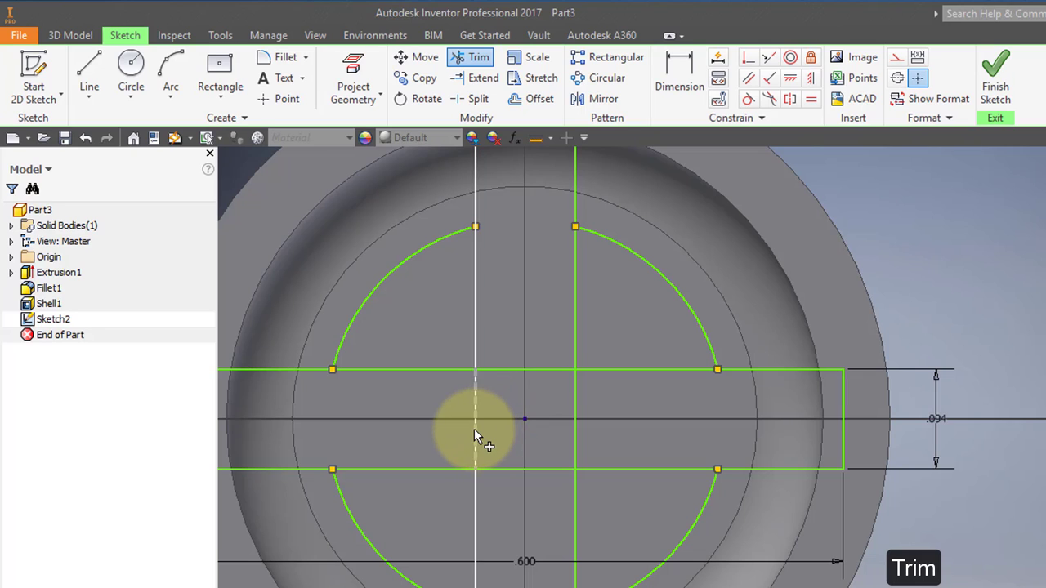
# Step: Trim the four line segments enclosing the central square where the two rectangles cross
pyautogui.click(475, 395)
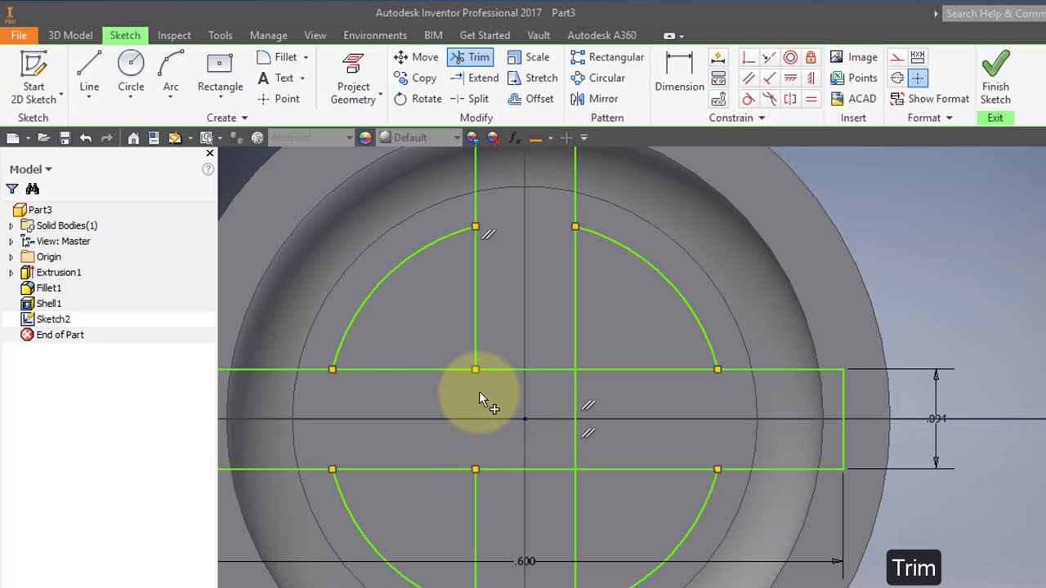
pyautogui.click(509, 369)
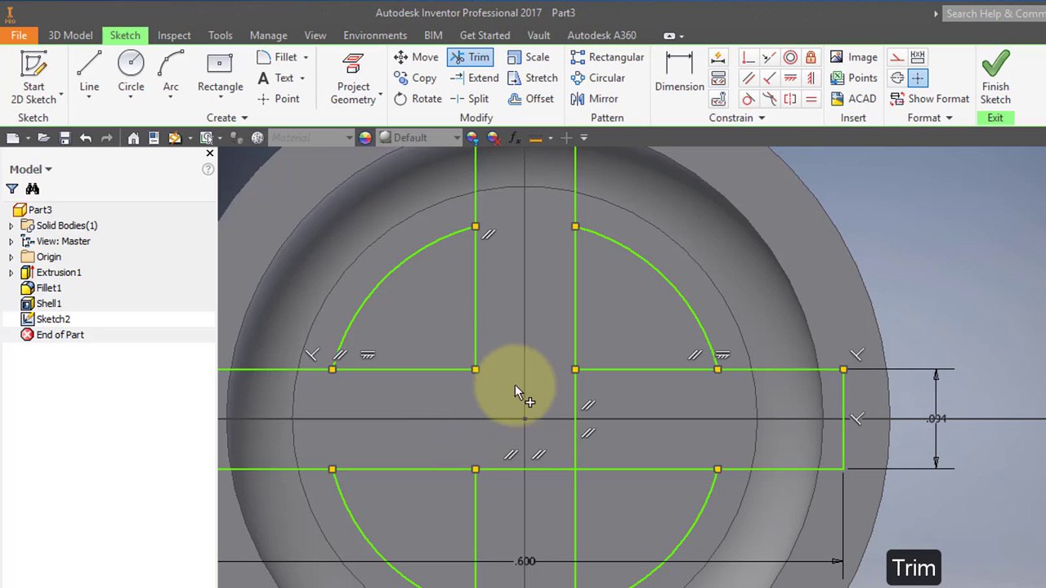
pyautogui.click(574, 395)
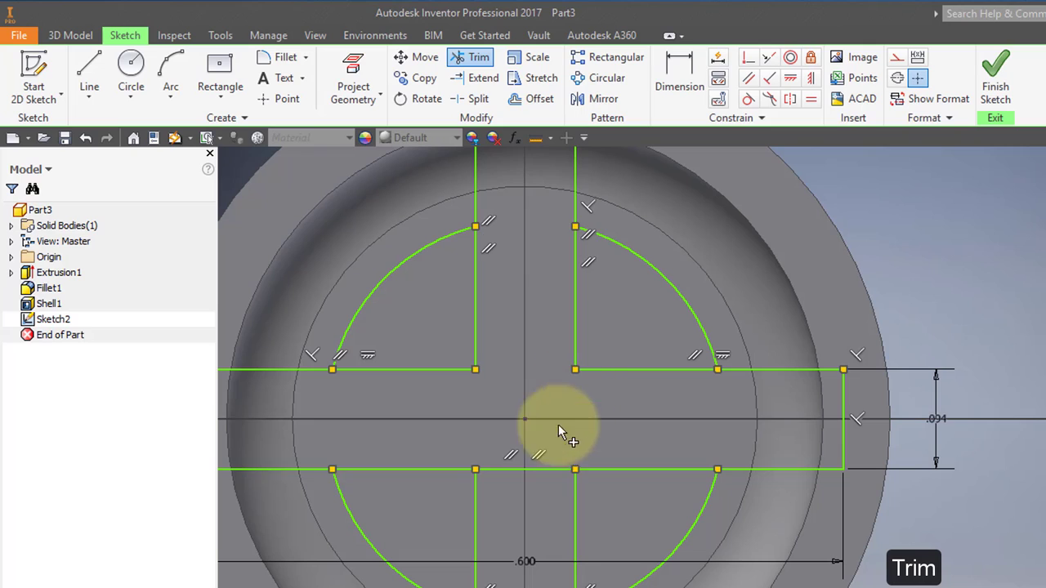
pyautogui.click(536, 470)
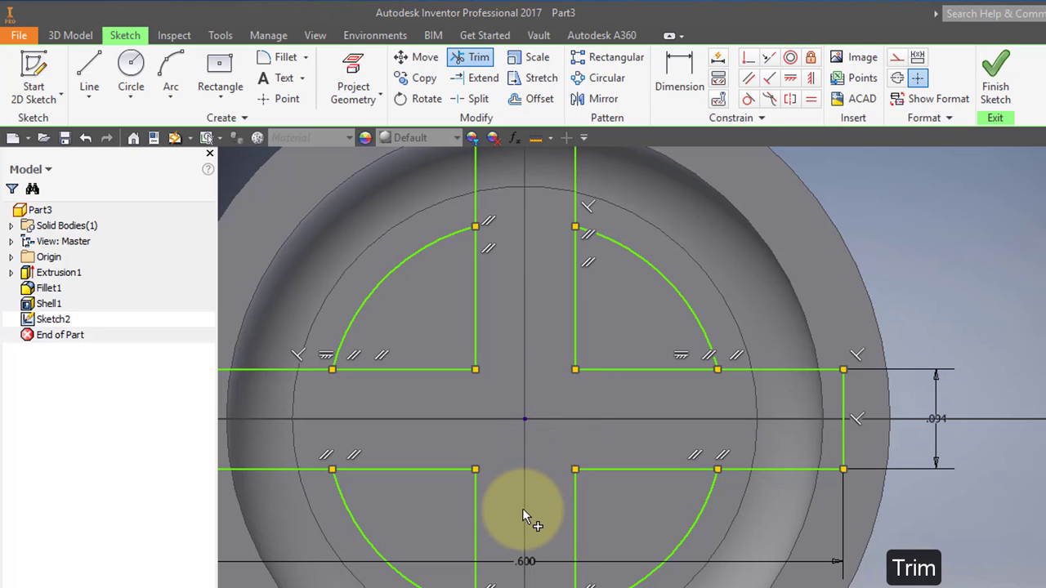
# Step: Trim the remaining rectangle lines inside the circle to leave one closed four-armed outline, and finish the sketch
pyautogui.click(477, 527)
pyautogui.click(445, 469)
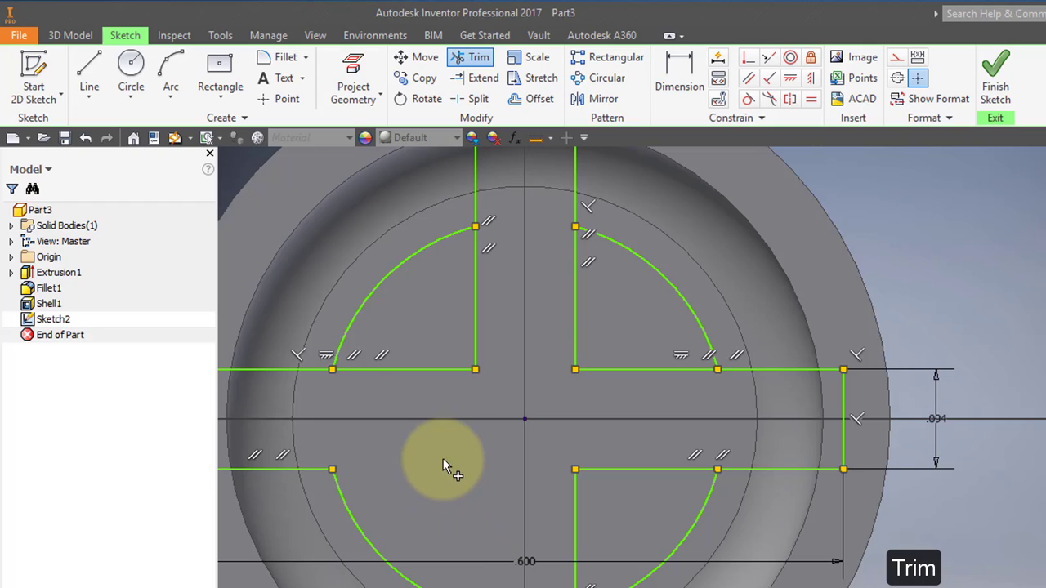
pyautogui.click(440, 369)
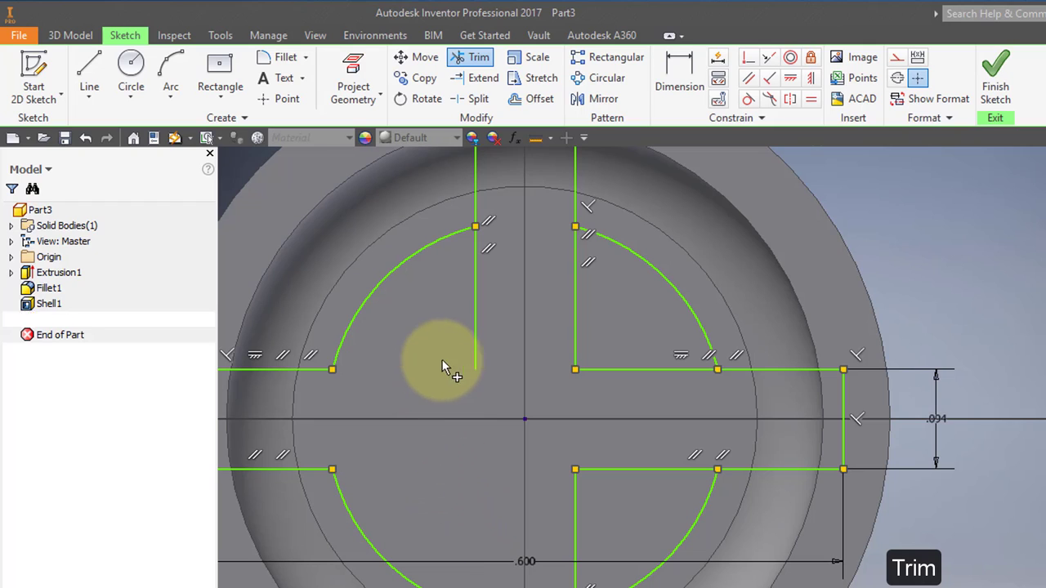
pyautogui.click(476, 314)
pyautogui.click(579, 312)
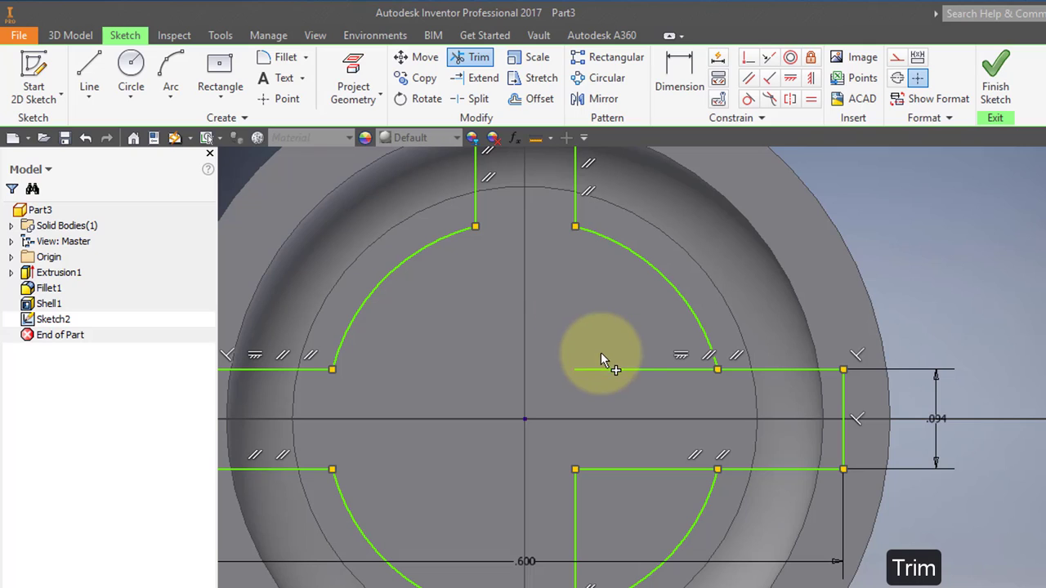
pyautogui.click(615, 368)
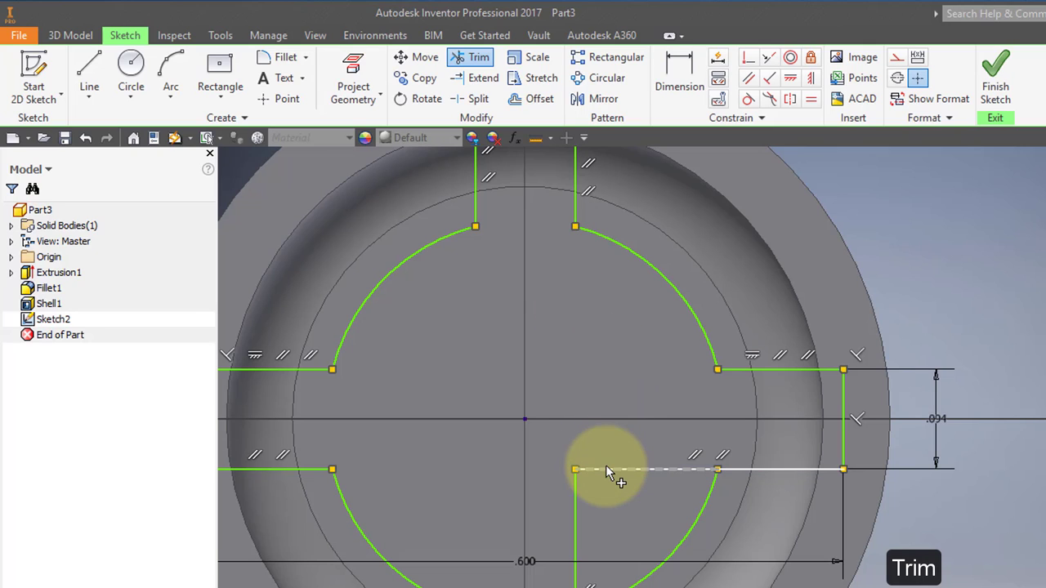
pyautogui.click(605, 467)
pyautogui.click(573, 504)
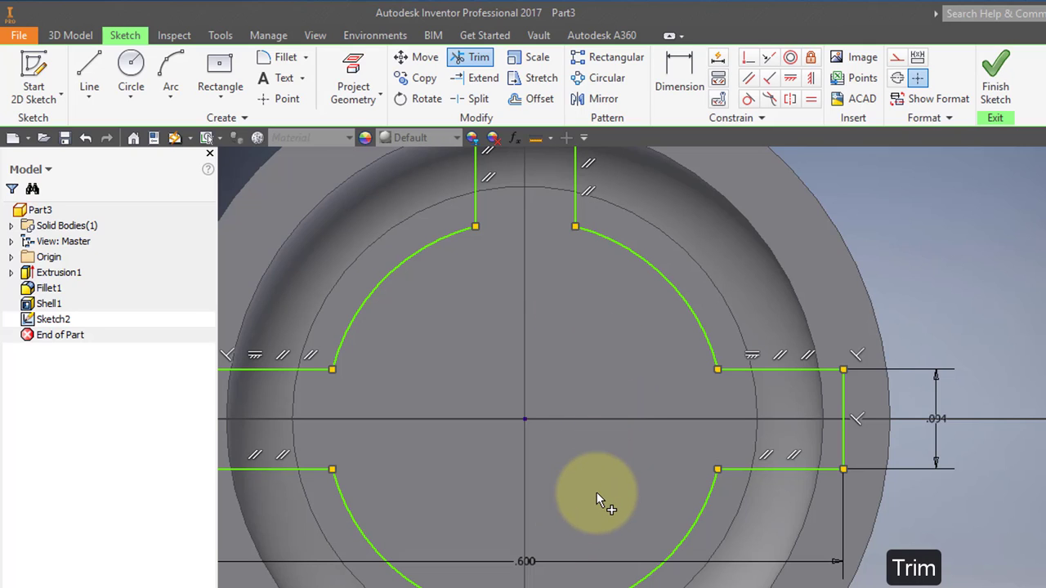
pyautogui.scroll(-2, 480, 453)
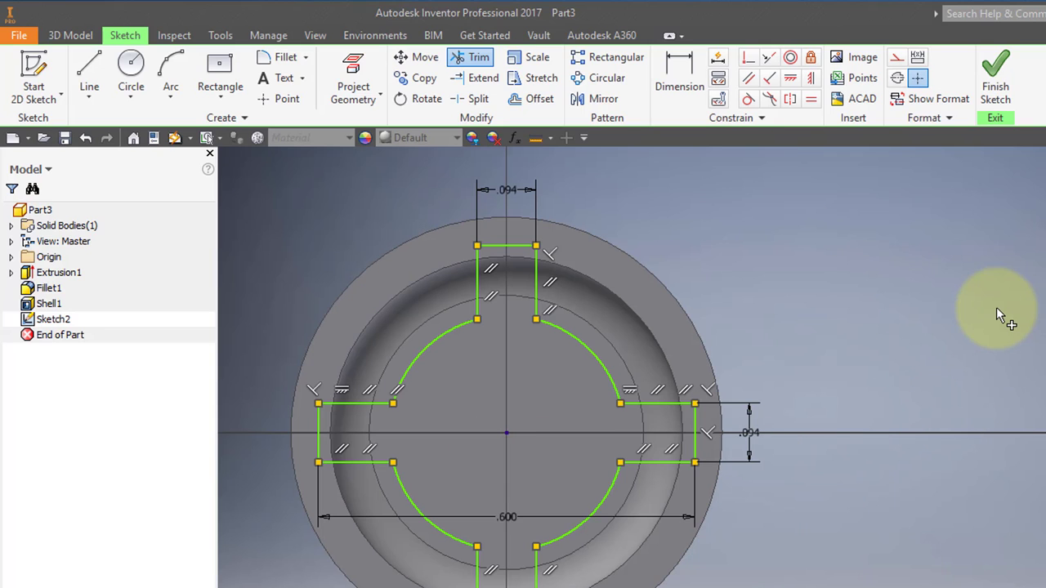
pyautogui.click(1004, 75)
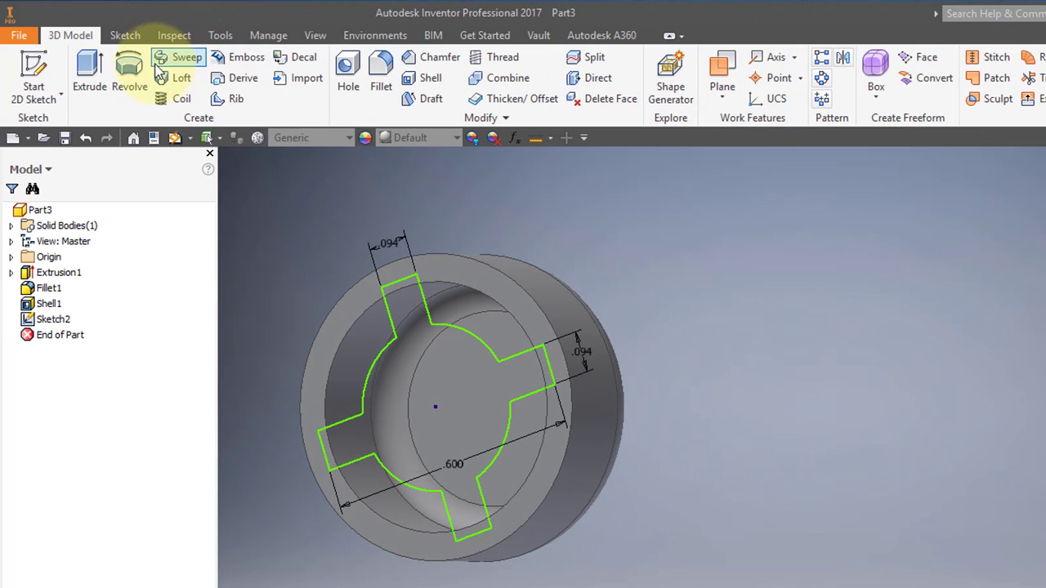
# Step: Extrude the closed four-armed profile into the shelled cavity with To Next extents, joining it to the existing body
pyautogui.click(88, 72)
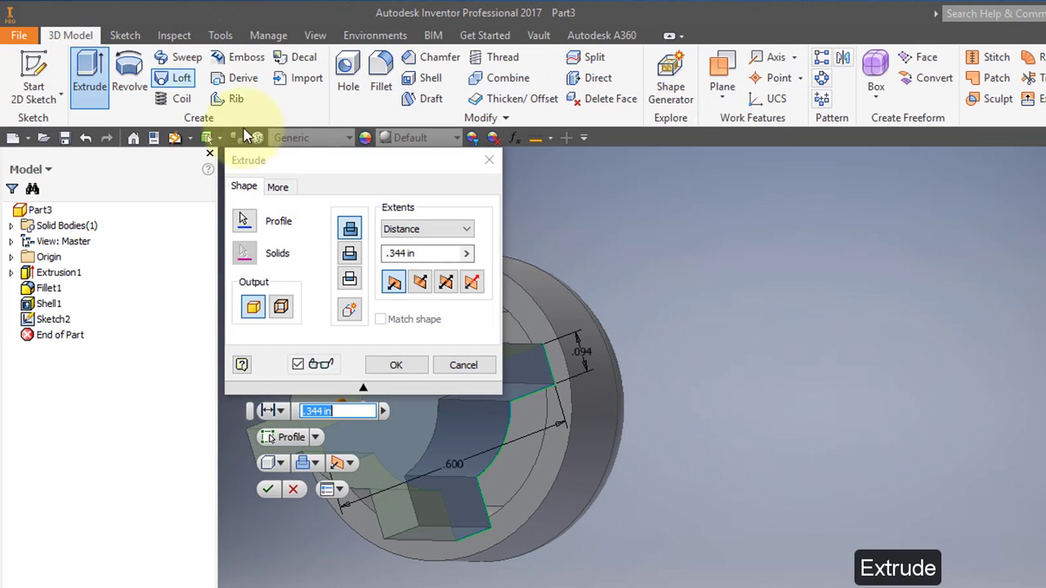
pyautogui.keyDown('shift'); pyautogui.moveTo(532, 466); pyautogui.dragTo(801, 460, button='middle'); pyautogui.keyUp('shift')
pyautogui.click(467, 221)
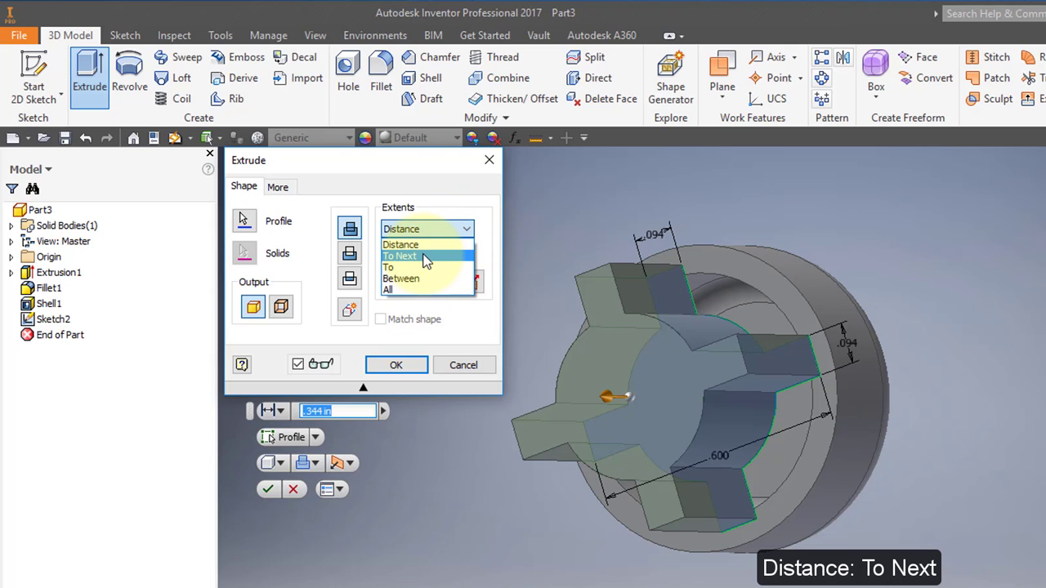
pyautogui.click(426, 257)
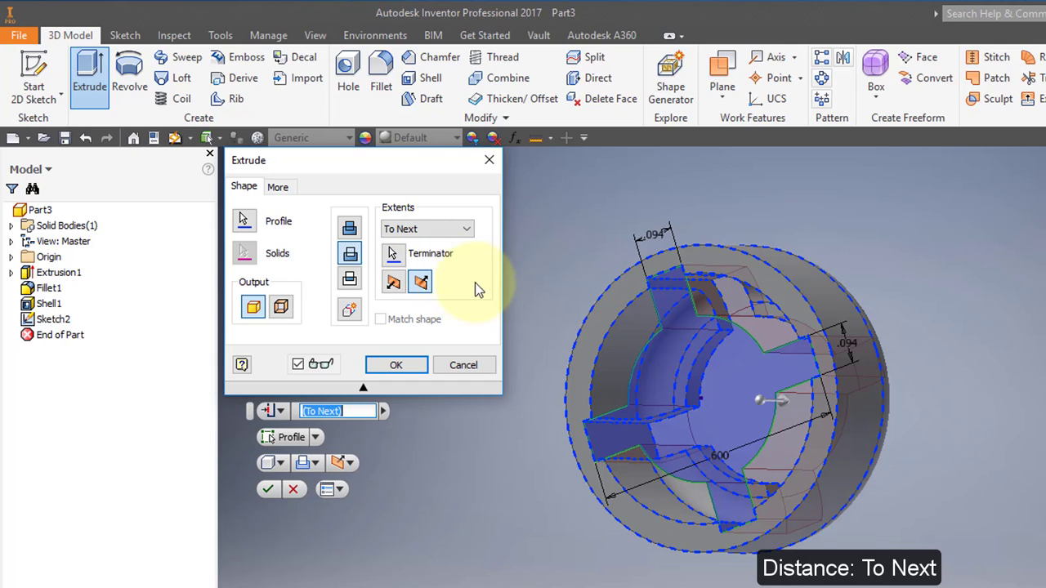
pyautogui.click(351, 229)
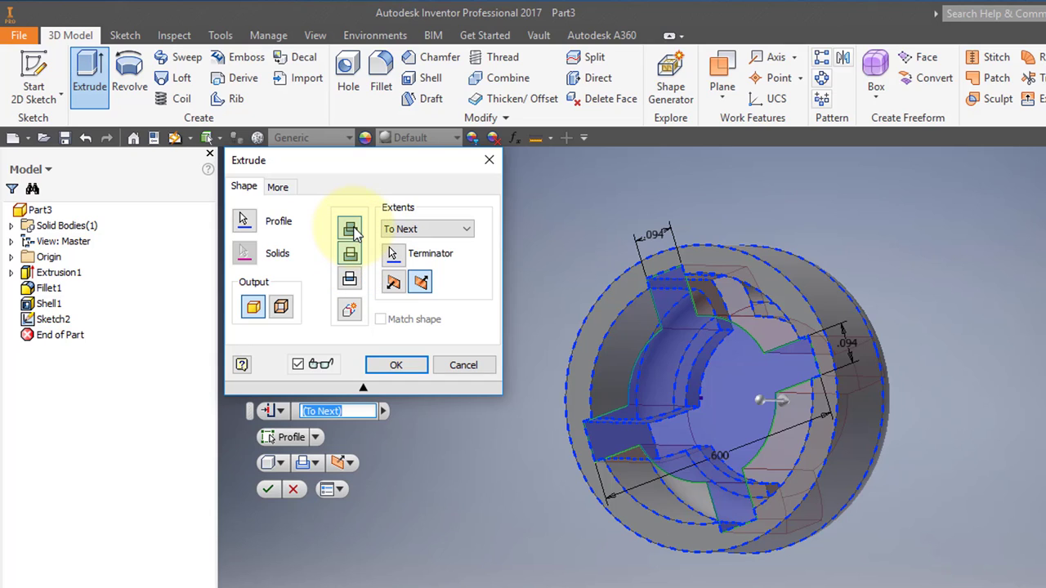
pyautogui.click(396, 366)
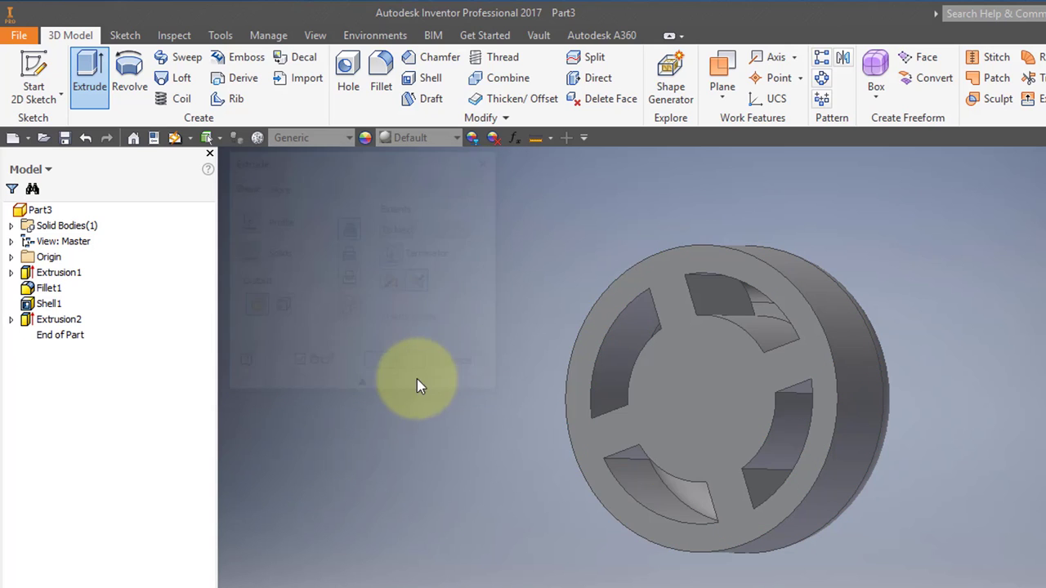
# Step: Start a new 2D sketch on the flat circular face at the part's closed, filleted end
pyautogui.keyDown('shift'); pyautogui.moveTo(726, 400); pyautogui.dragTo(724, 441, button='middle'); pyautogui.keyUp('shift')
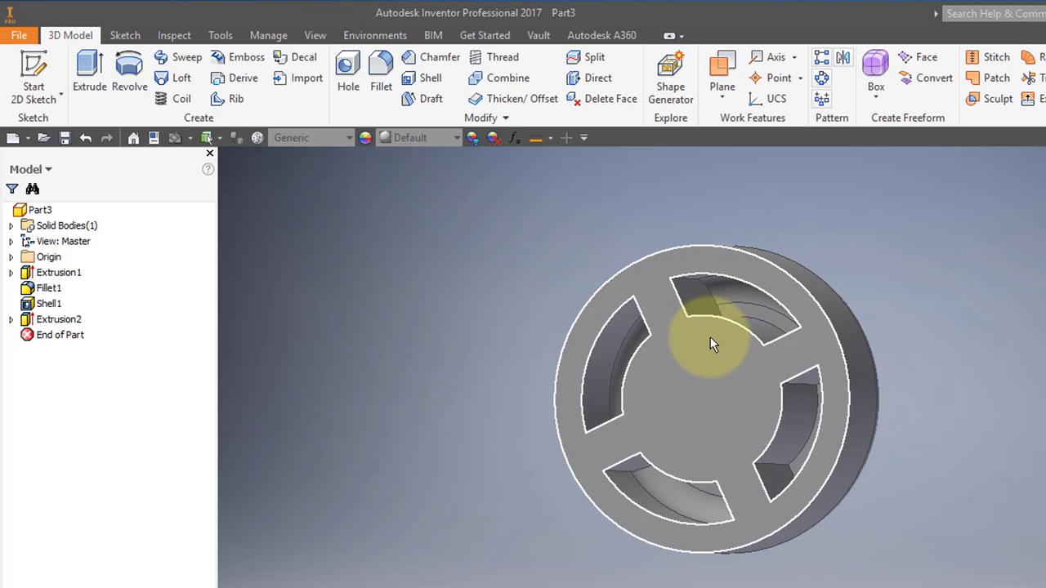
pyautogui.keyDown('shift'); pyautogui.moveTo(710, 338); pyautogui.dragTo(746, 341, button='middle'); pyautogui.keyUp('shift')
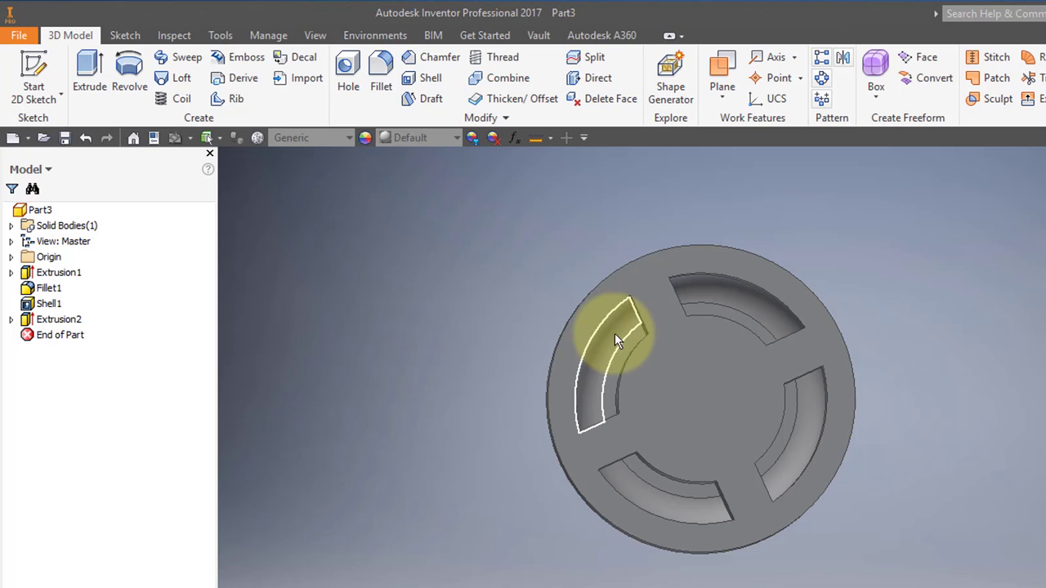
pyautogui.keyDown('shift'); pyautogui.moveTo(614, 333); pyautogui.dragTo(678, 310, button='middle'); pyautogui.keyUp('shift')
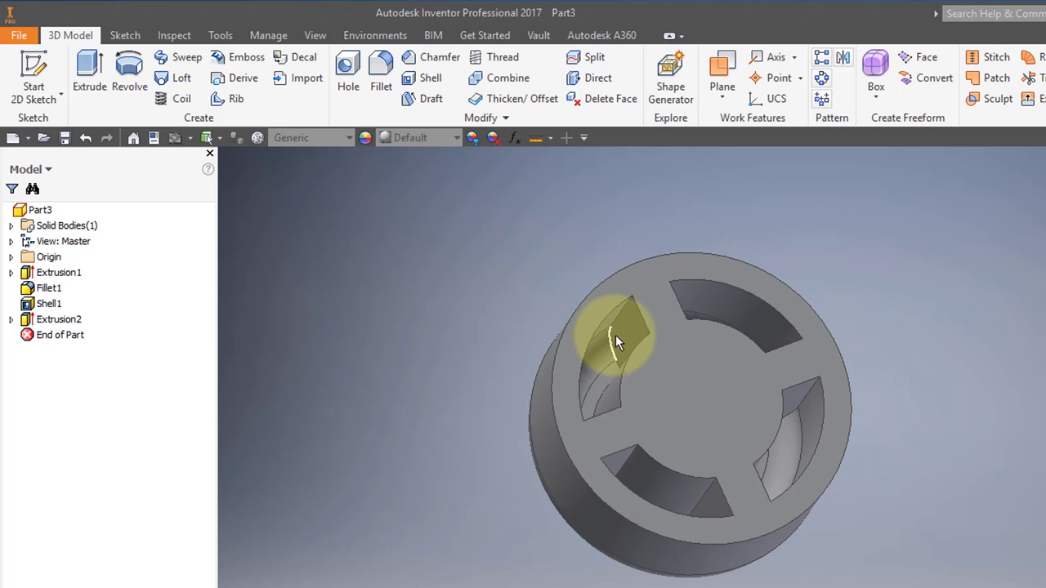
pyautogui.keyDown('shift'); pyautogui.moveTo(613, 340); pyautogui.dragTo(368, 539, button='middle'); pyautogui.keyUp('shift')
pyautogui.click(36, 78)
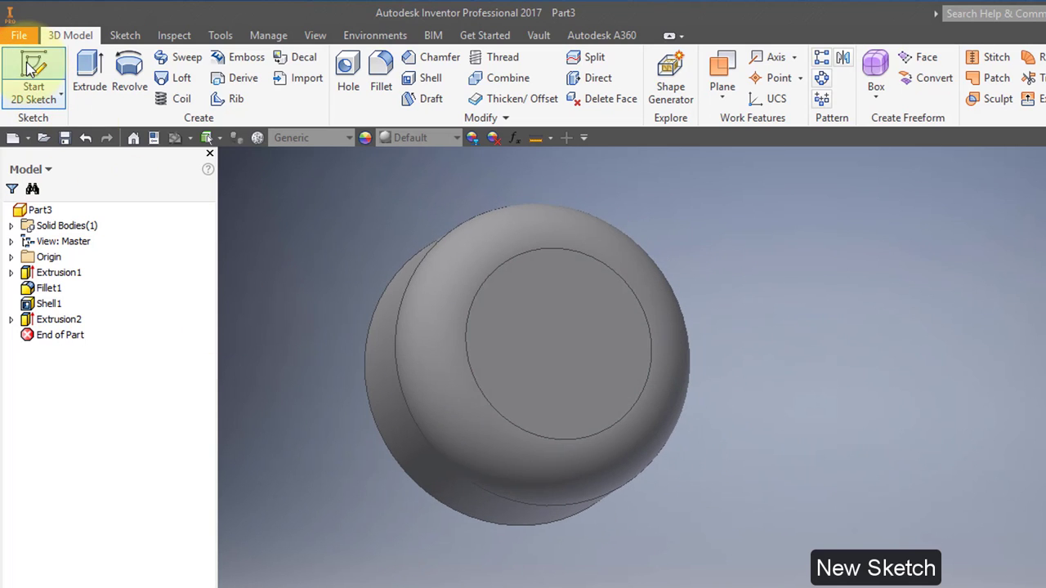
pyautogui.click(543, 344)
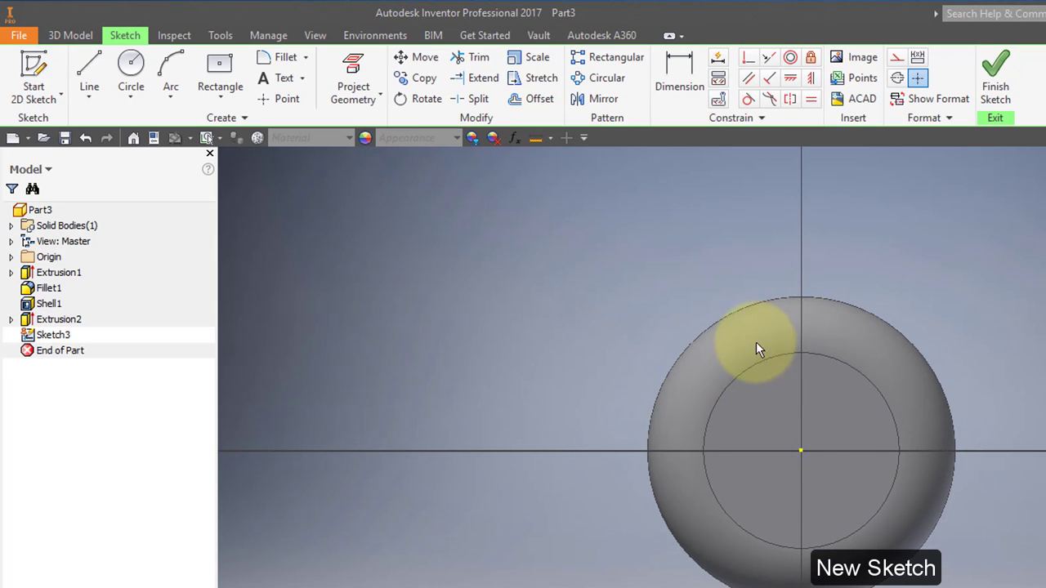
pyautogui.moveTo(780, 426); pyautogui.dragTo(386, 337, button='middle')
pyautogui.scroll(-1, 386, 337)
pyautogui.moveTo(458, 362); pyautogui.dragTo(512, 373, button='middle')
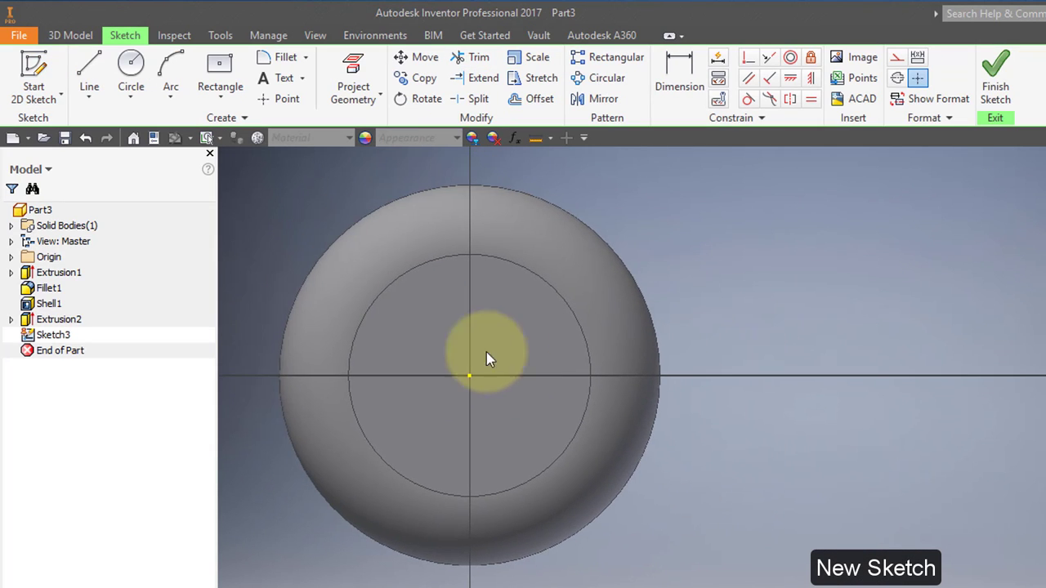
# Step: Place a sketch point at the origin in the centre of the circular face and finish the sketch
pyautogui.click(273, 101)
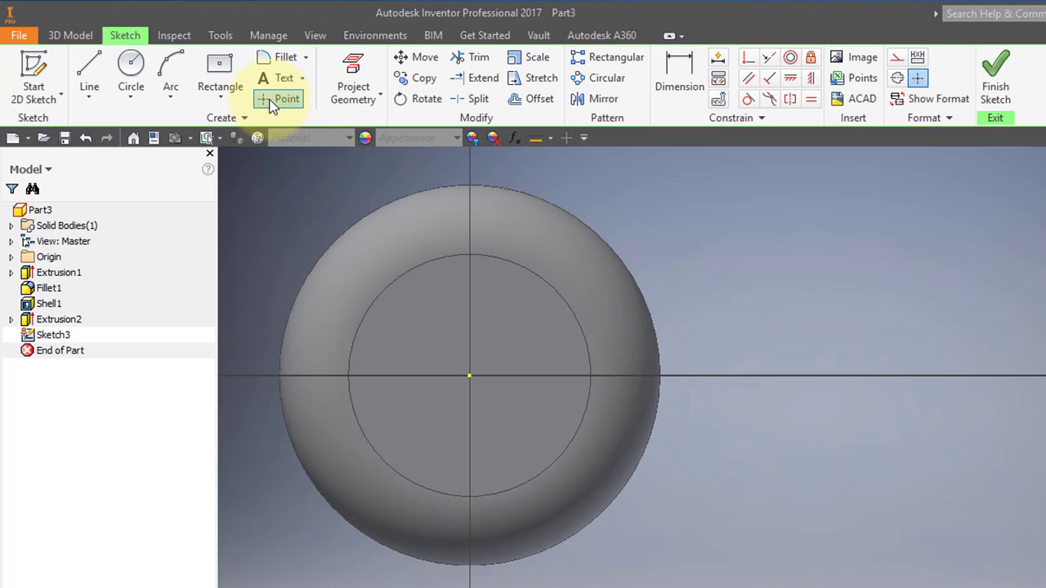
pyautogui.click(470, 375)
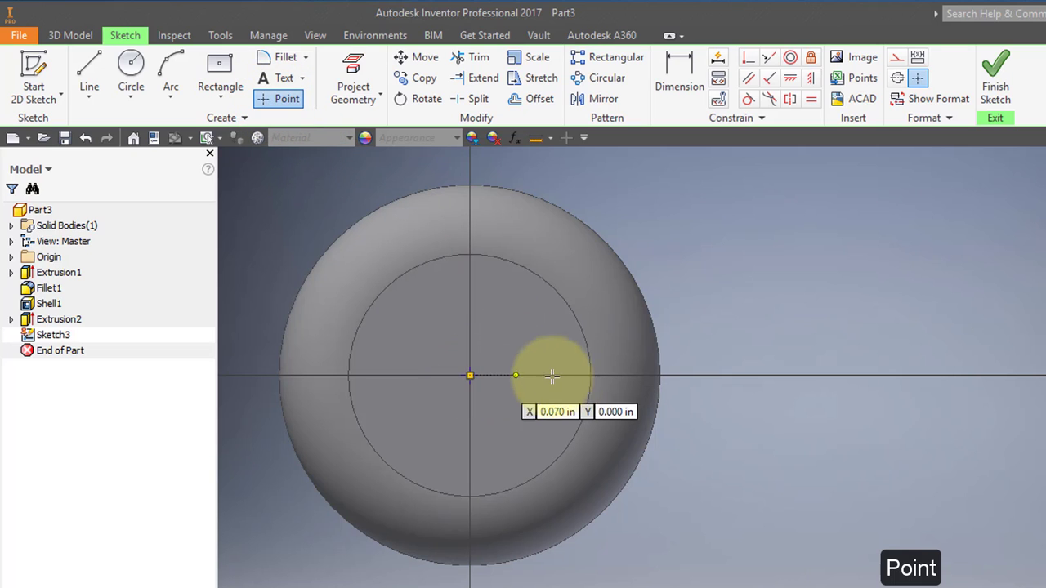
pyautogui.click(995, 67)
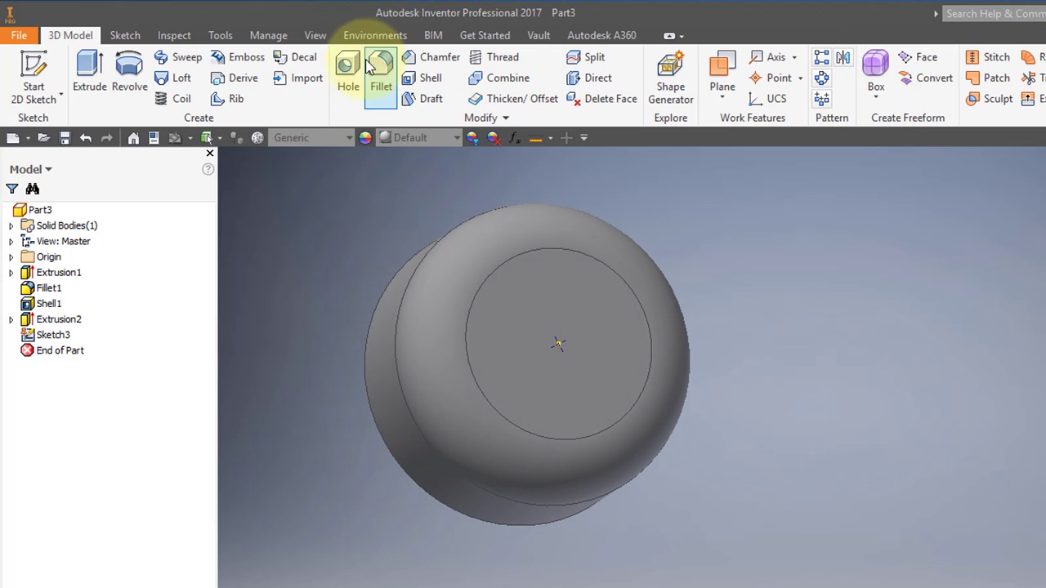
# Step: Create a Through All counterbore hole at the sketch point with counterbore diameter 0.313 in, counterbore depth 0.25 in and hole diameter 0.188 in
pyautogui.click(348, 74)
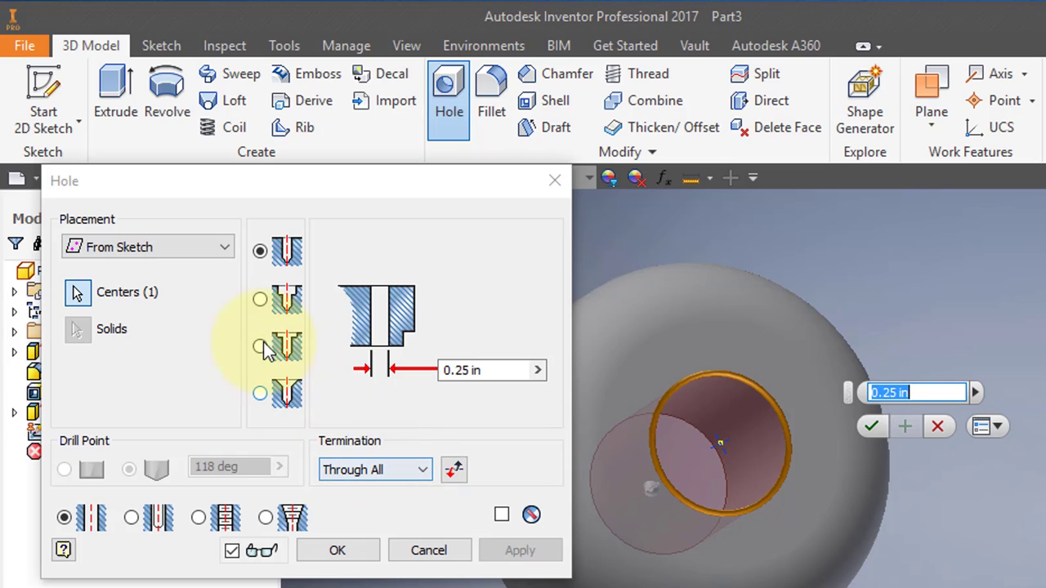
pyautogui.click(259, 299)
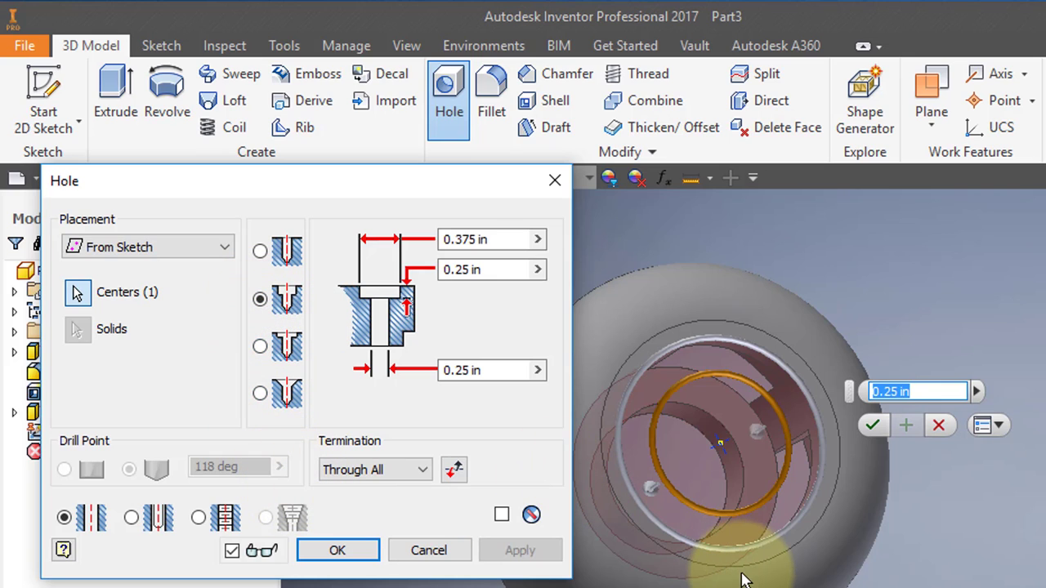
pyautogui.keyDown('shift'); pyautogui.moveTo(747, 587); pyautogui.dragTo(768, 586, button='middle'); pyautogui.keyUp('shift')
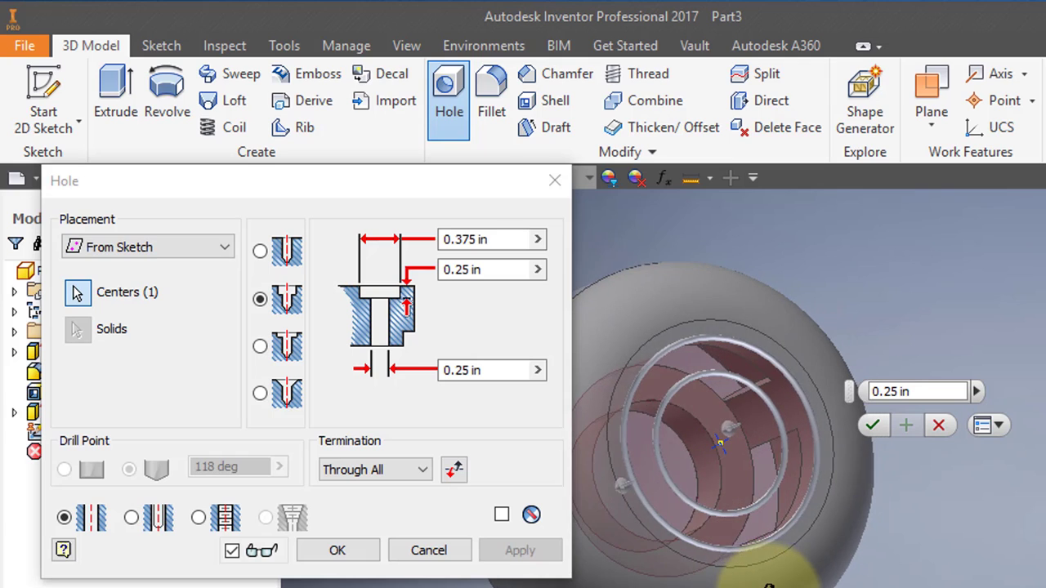
pyautogui.moveTo(477, 240); pyautogui.dragTo(465, 269)
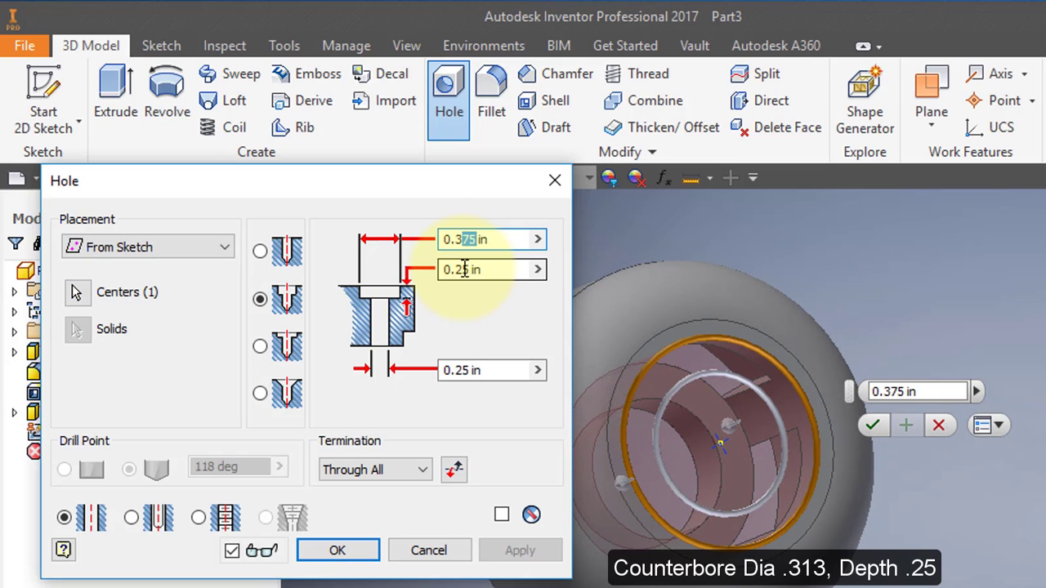
pyautogui.write('13')
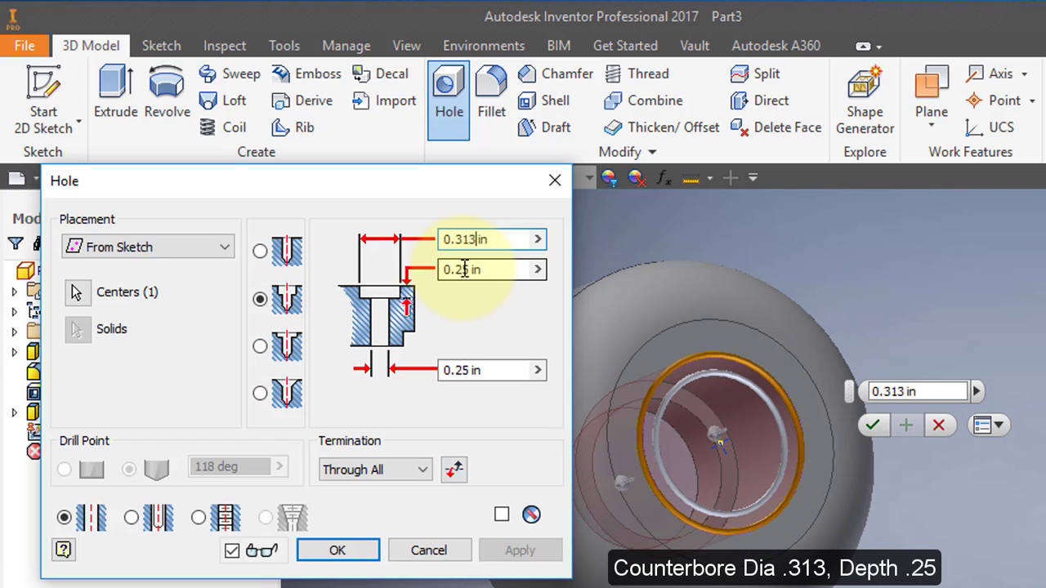
pyautogui.click(467, 370)
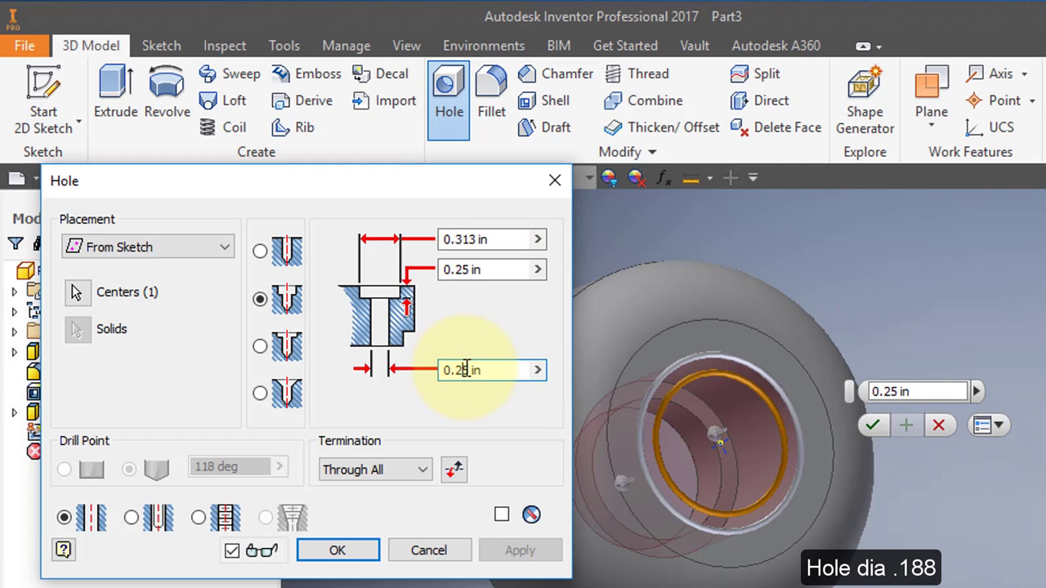
pyautogui.moveTo(467, 370); pyautogui.dragTo(463, 372)
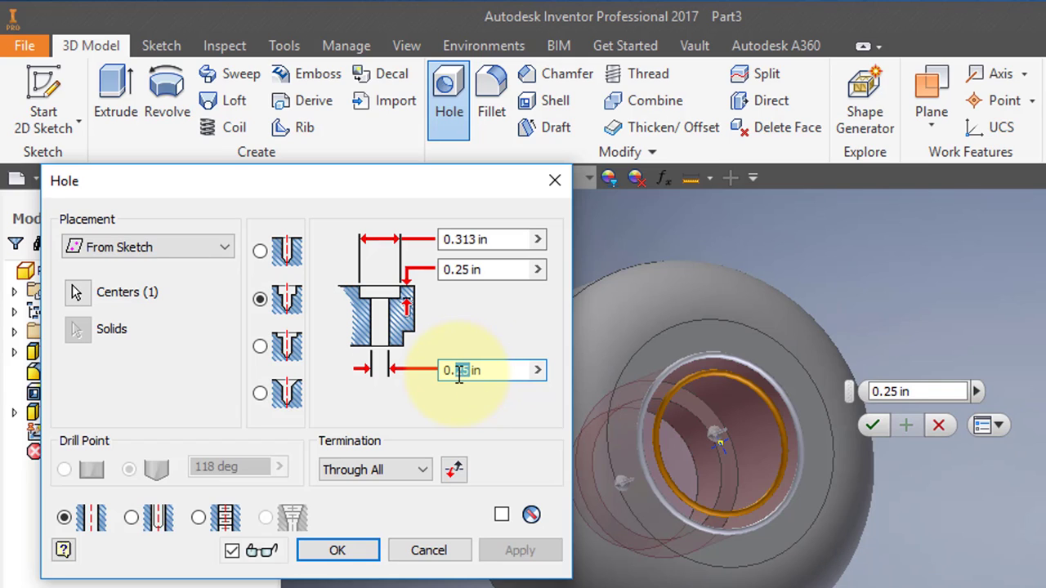
pyautogui.write('188')
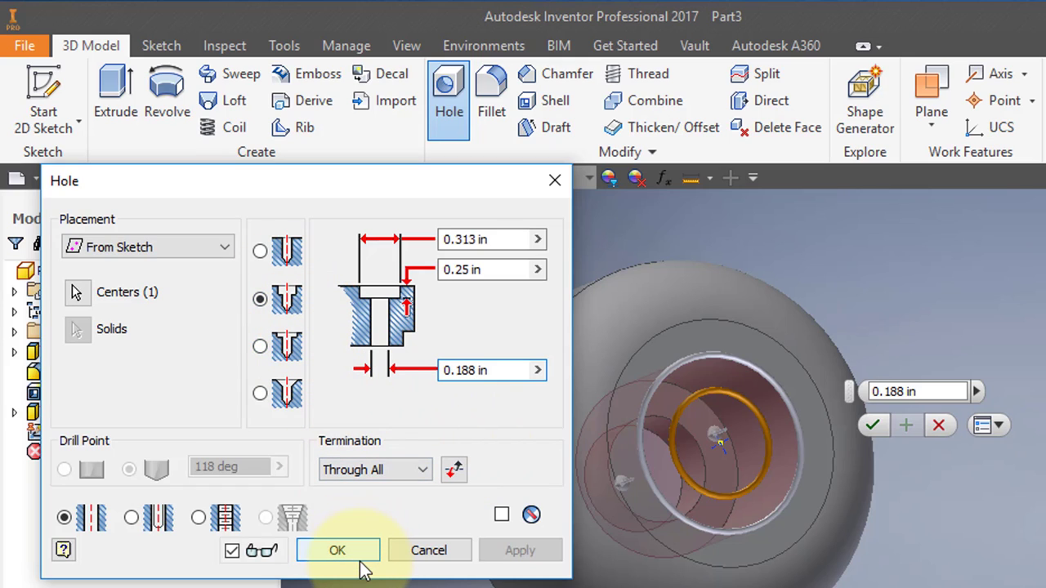
pyautogui.click(338, 549)
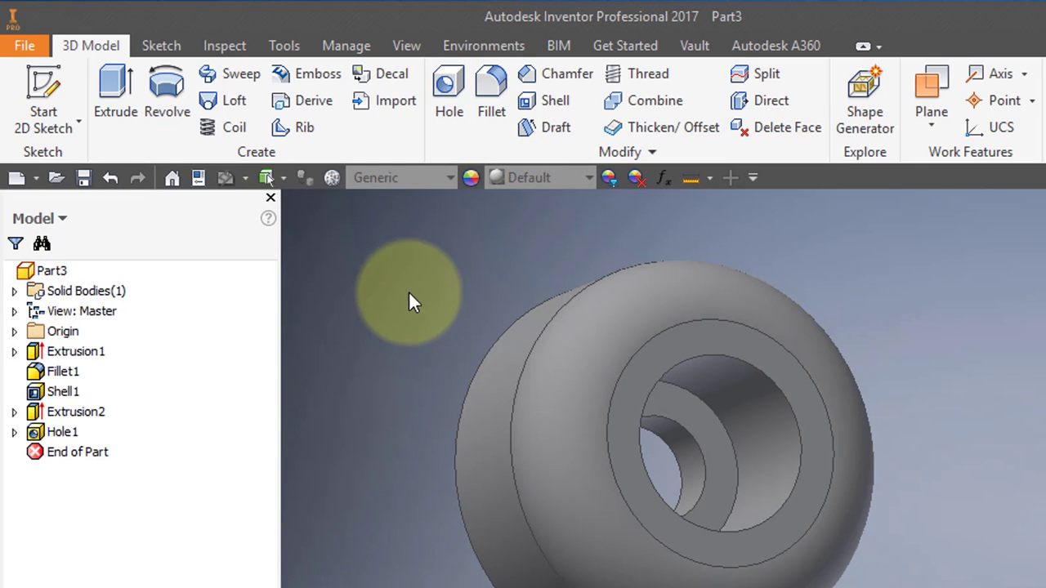
# Step: Assign the Rubber material to the part
pyautogui.click(450, 178)
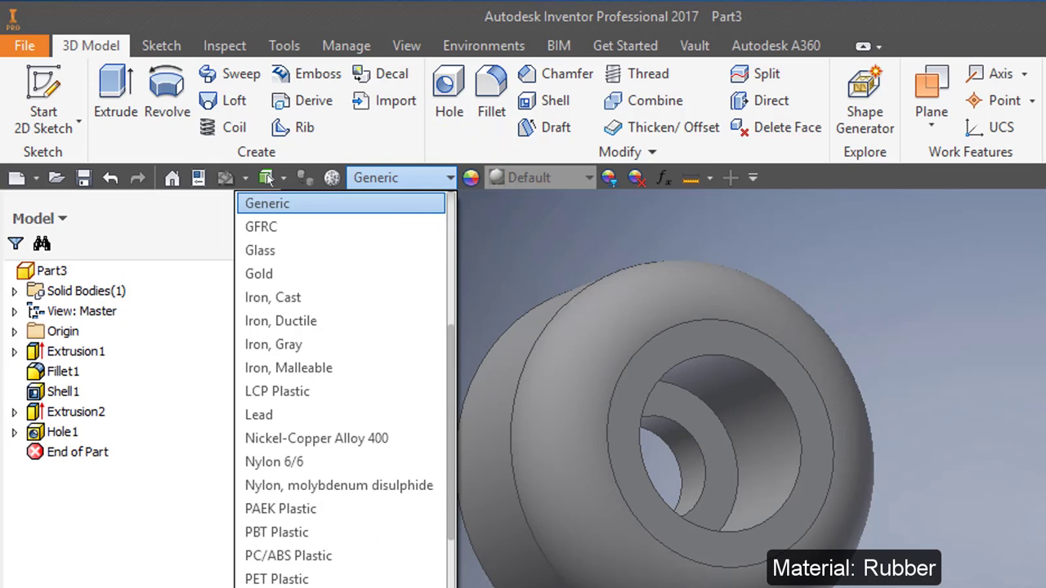
pyautogui.scroll(-7, 325, 398)
pyautogui.click(325, 398)
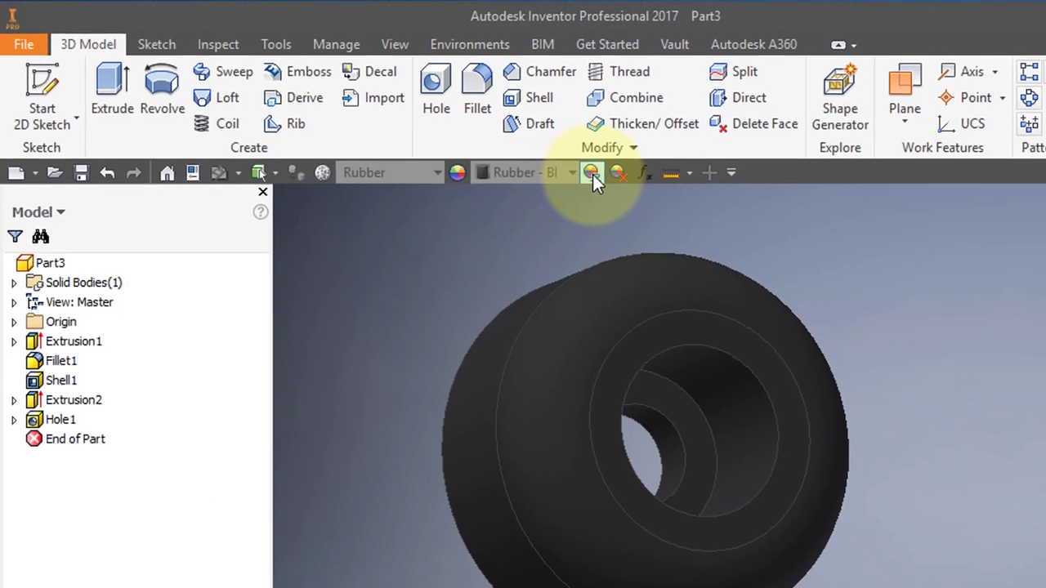
# Step: Adjust the appearance of the whole part to RGB values R 100, G 100, B 100 and apply it
pyautogui.click(592, 174)
pyautogui.moveTo(760, 547); pyautogui.dragTo(296, 160)
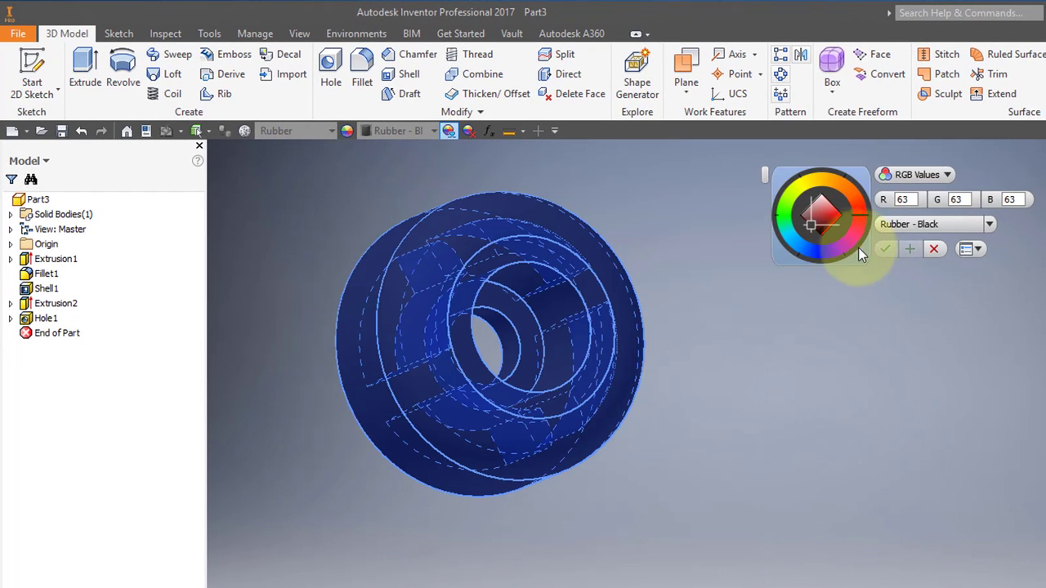
pyautogui.click(905, 200)
pyautogui.moveTo(913, 199); pyautogui.dragTo(884, 199)
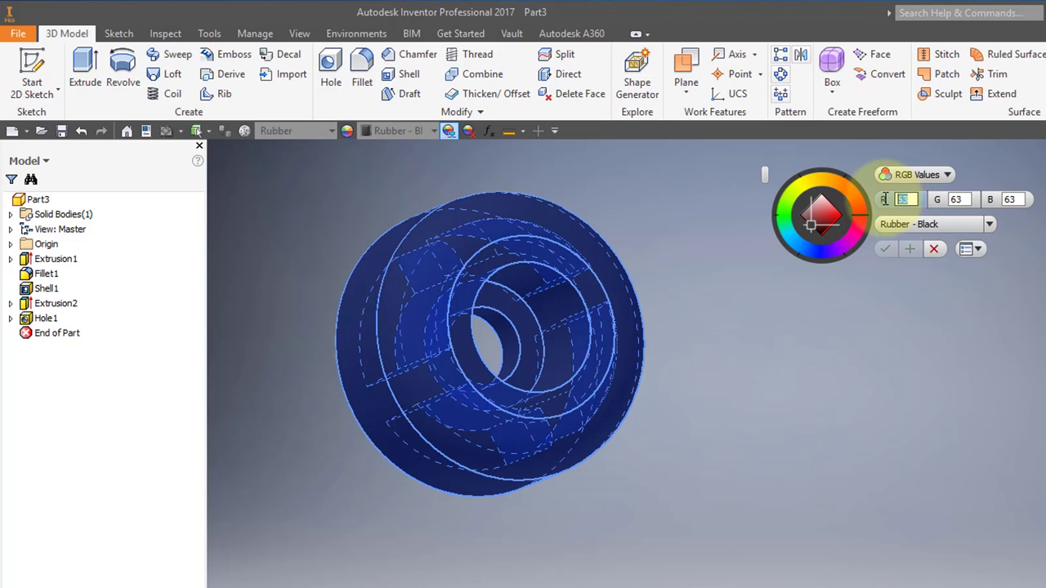
pyautogui.write('100')
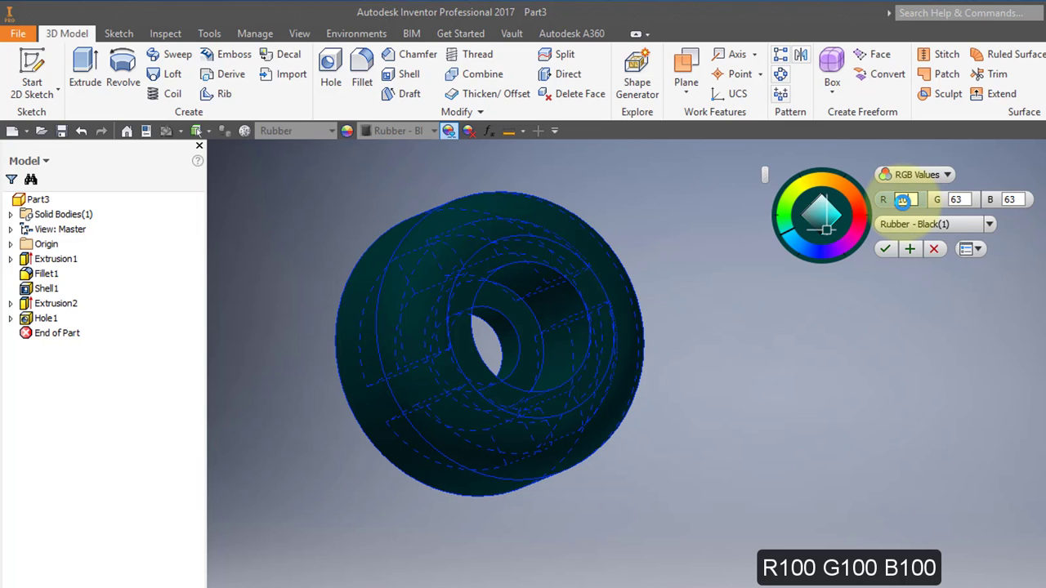
pyautogui.click(964, 200)
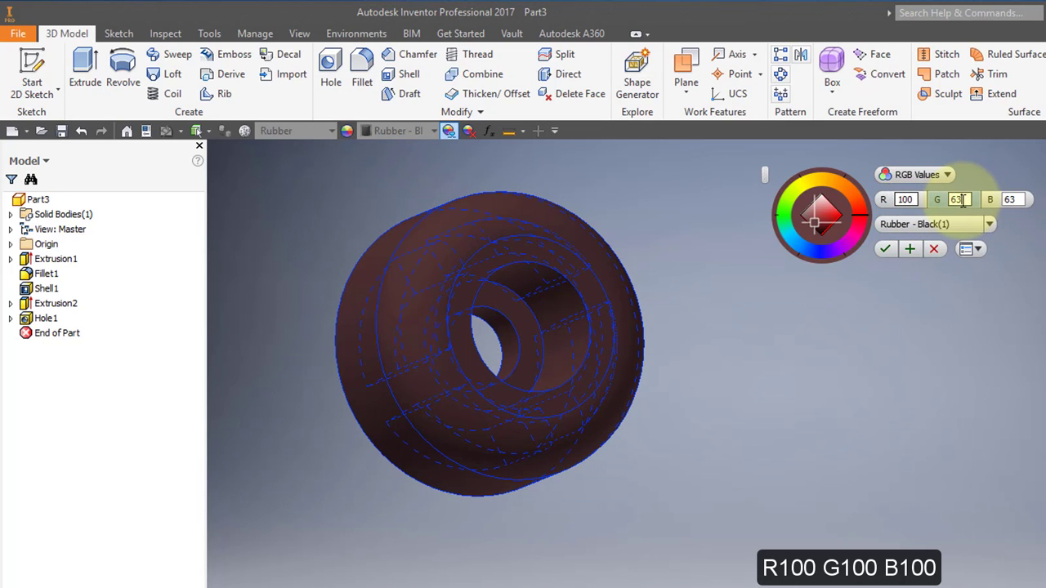
pyautogui.moveTo(964, 200); pyautogui.dragTo(938, 200)
pyautogui.write('10')
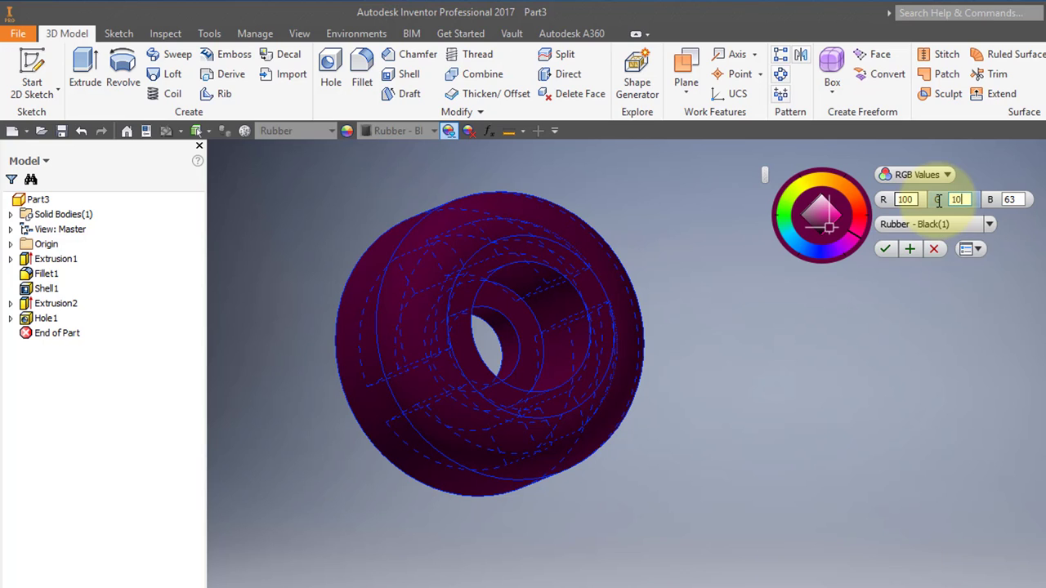
pyautogui.write('0')
pyautogui.press('Tab')
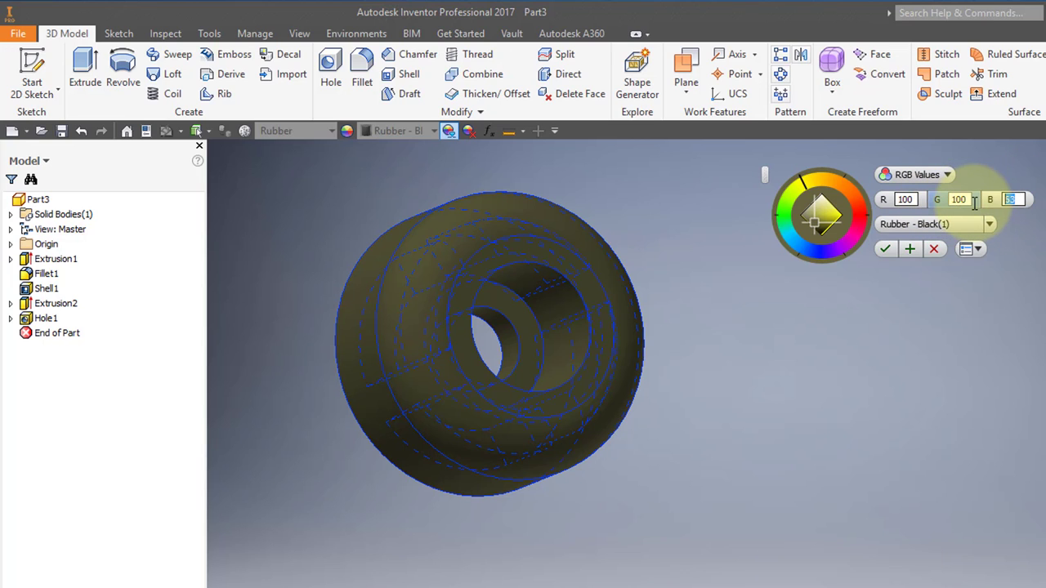
pyautogui.write('100')
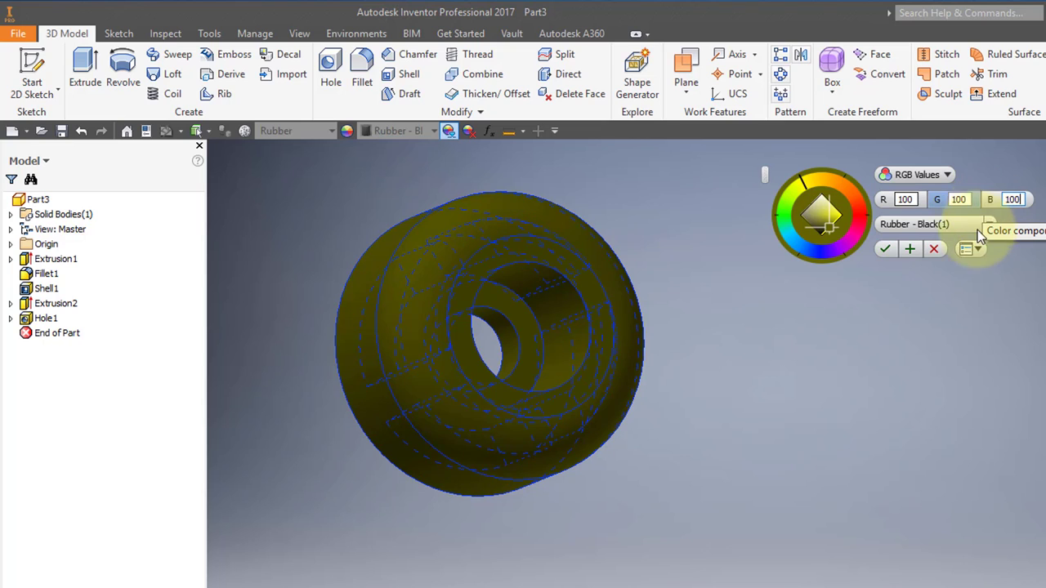
pyautogui.click(885, 248)
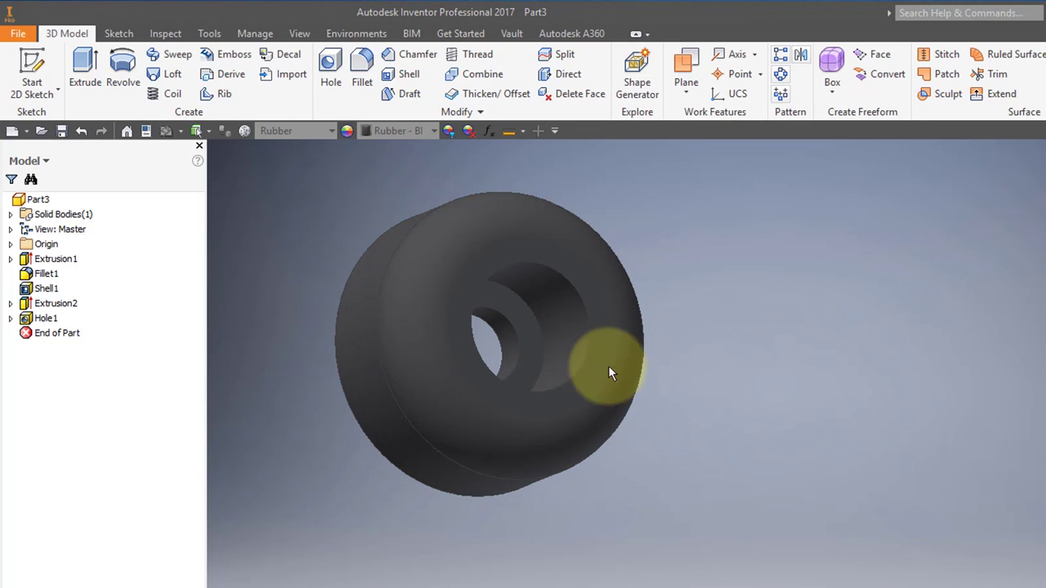
# Step: Enter 13 Rubber Foot as the title in the part's iProperties summary
pyautogui.click(145, 131)
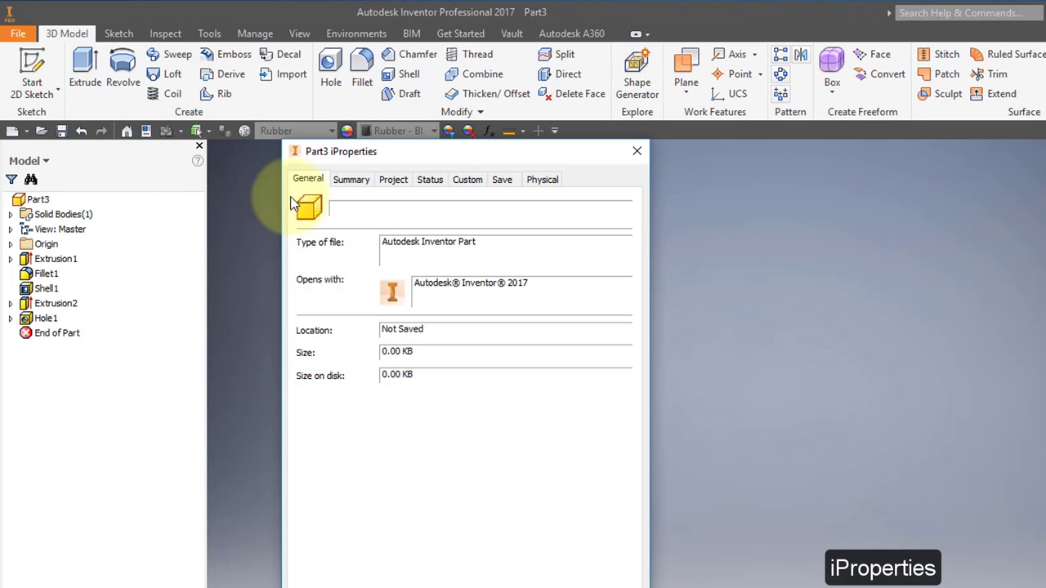
pyautogui.click(351, 180)
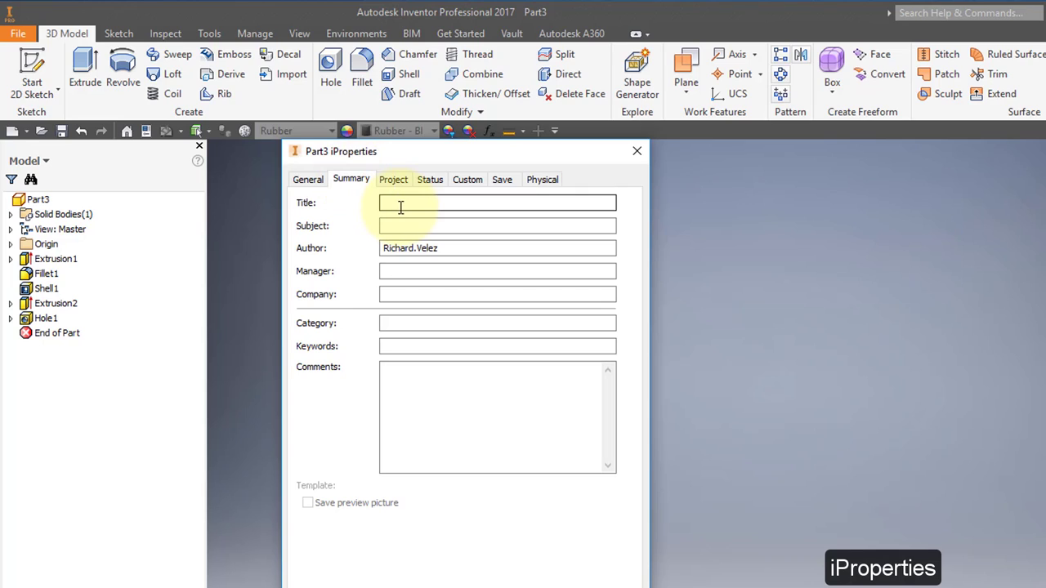
pyautogui.click(401, 207)
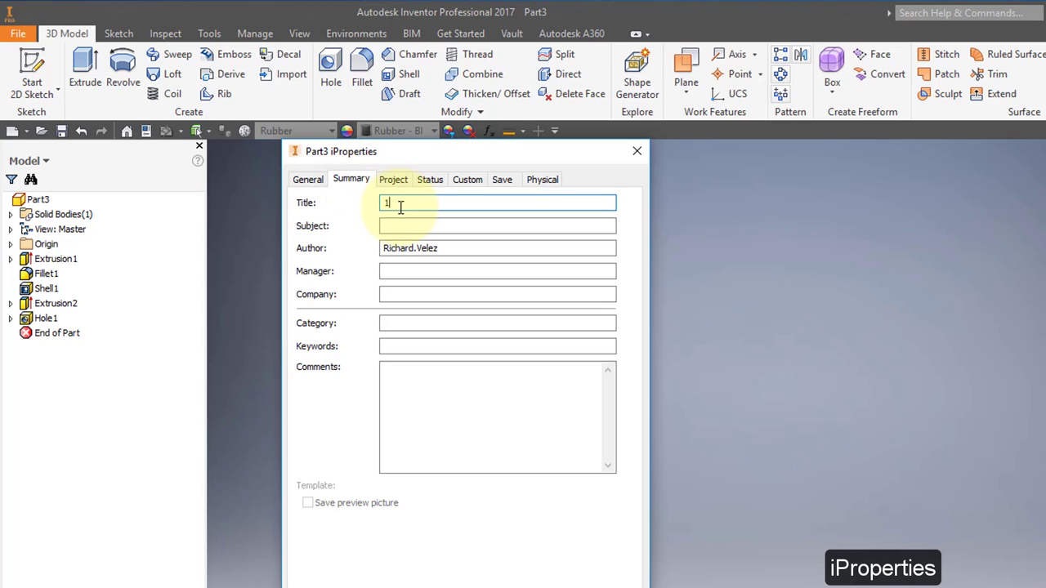
pyautogui.write('13 Rubber Foot')
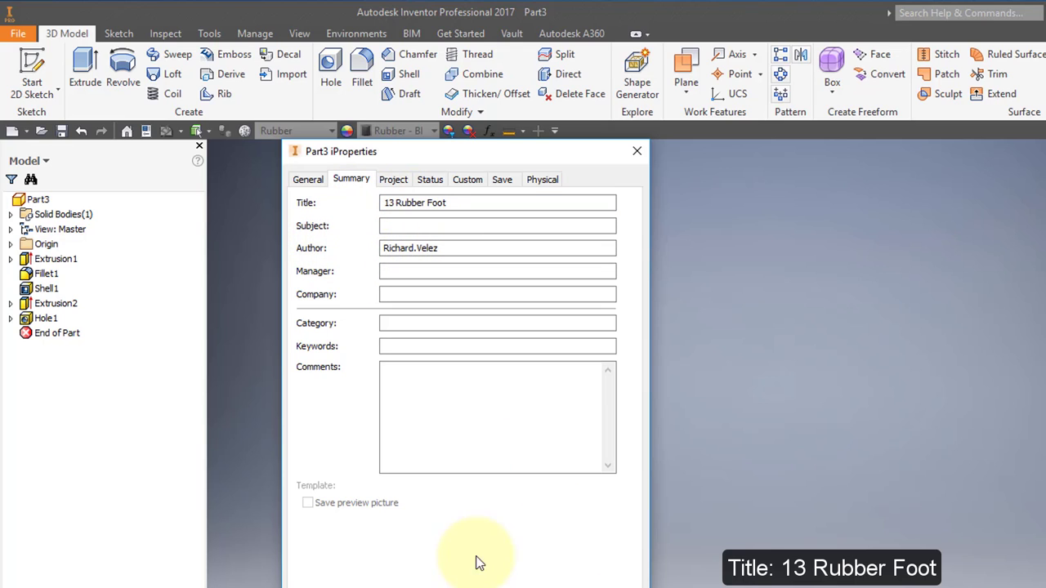
# Step: Update the part's physical properties in the iProperties and close them
pyautogui.click(539, 181)
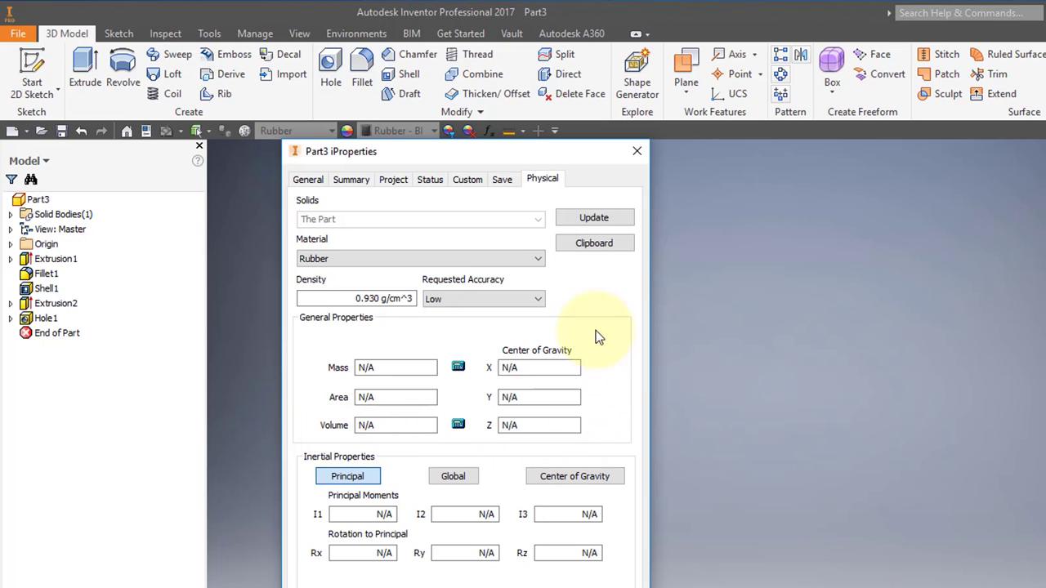
pyautogui.click(598, 219)
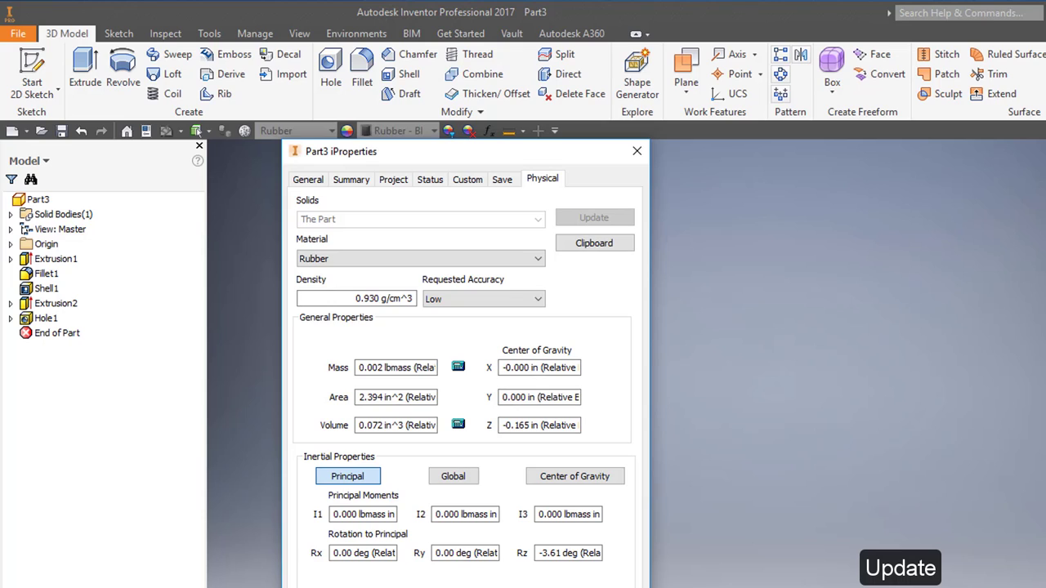
pyautogui.press('Escape')
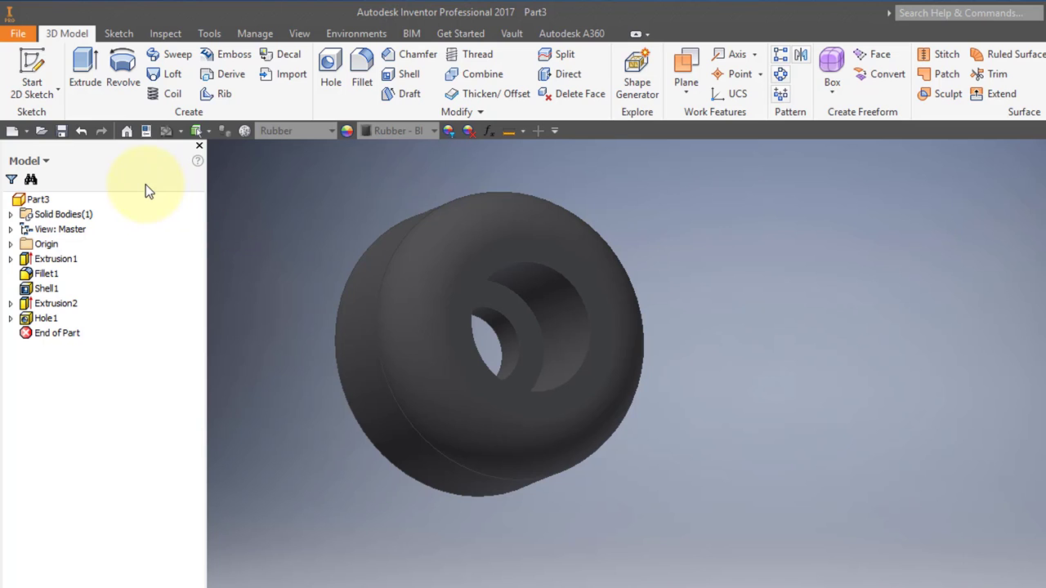
# Step: Save the part as 13 Rubber Foot in the ButtonMaker folder
pyautogui.click(62, 130)
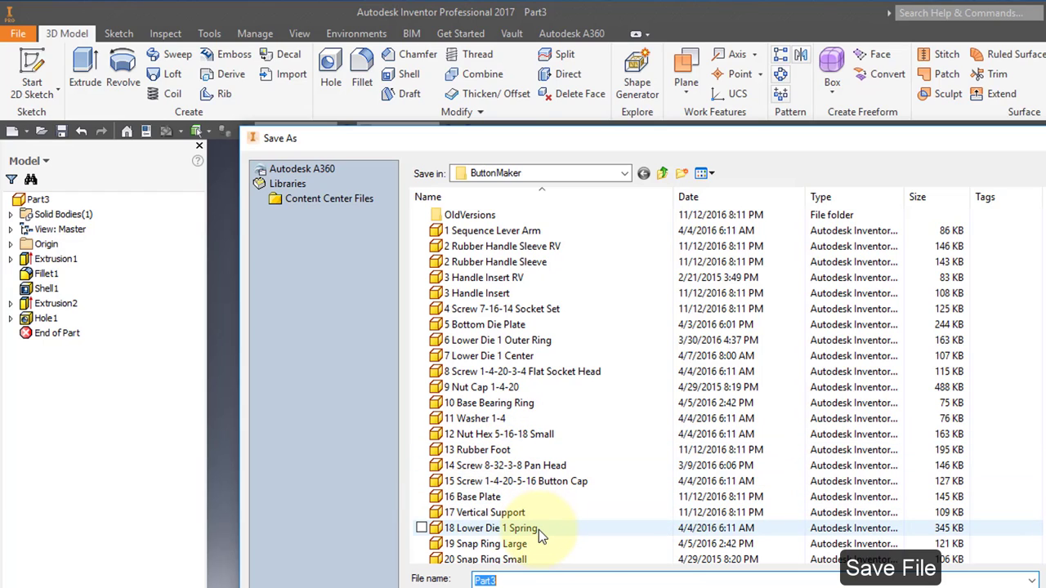
pyautogui.write('13 Rubber Foot')
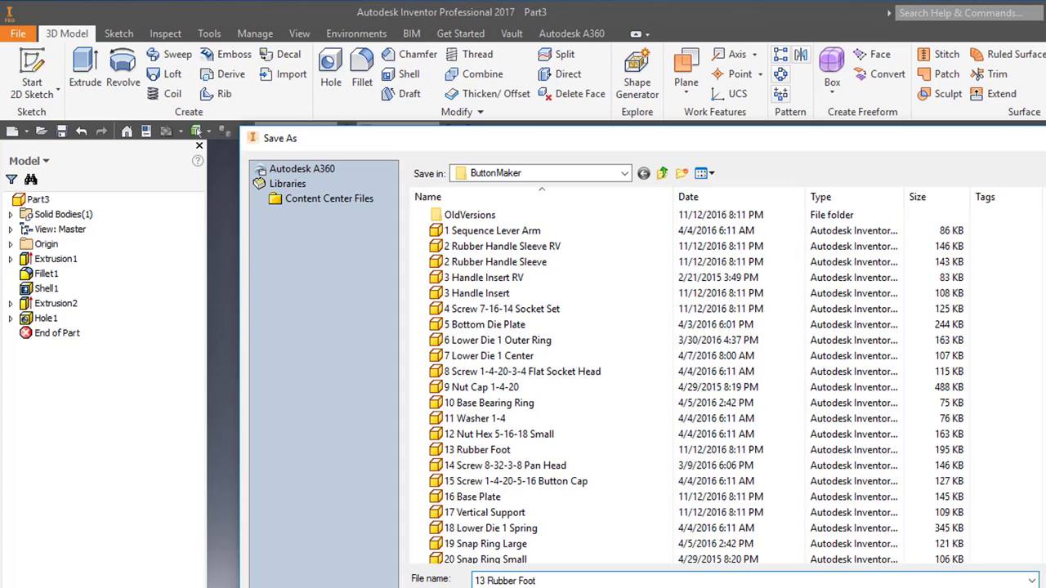
pyautogui.press('Return')
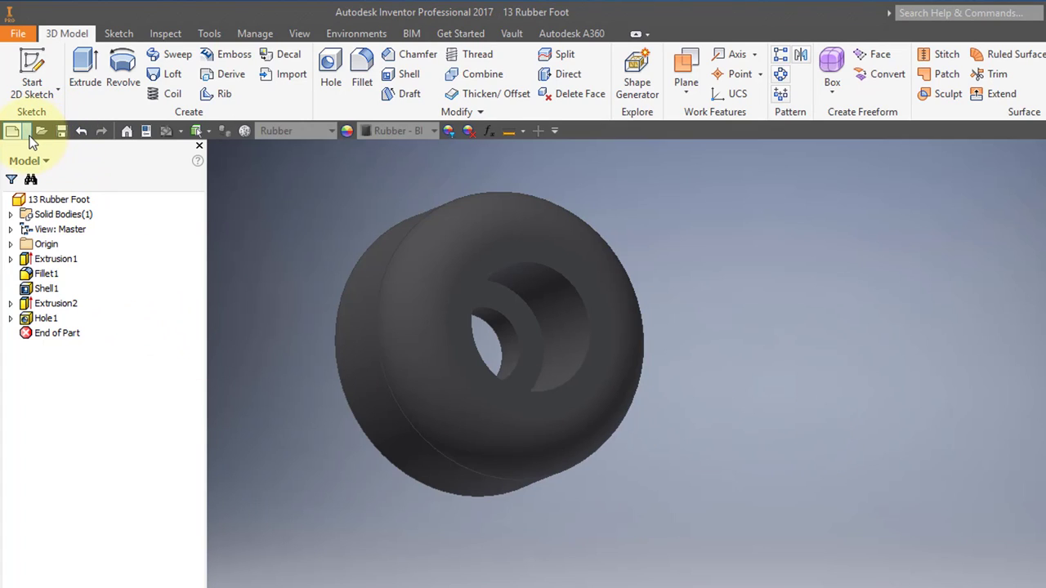
# Step: Create a new drawing and position a front base view of the rubber foot at 5:1 scale in the sheet's lower-left area
pyautogui.click(28, 134)
pyautogui.click(46, 196)
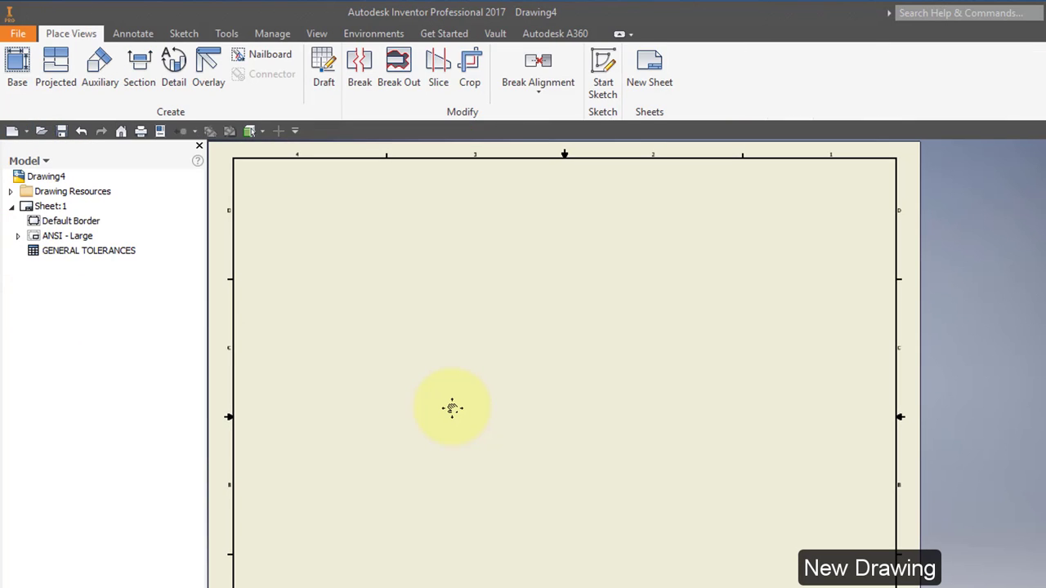
pyautogui.click(17, 67)
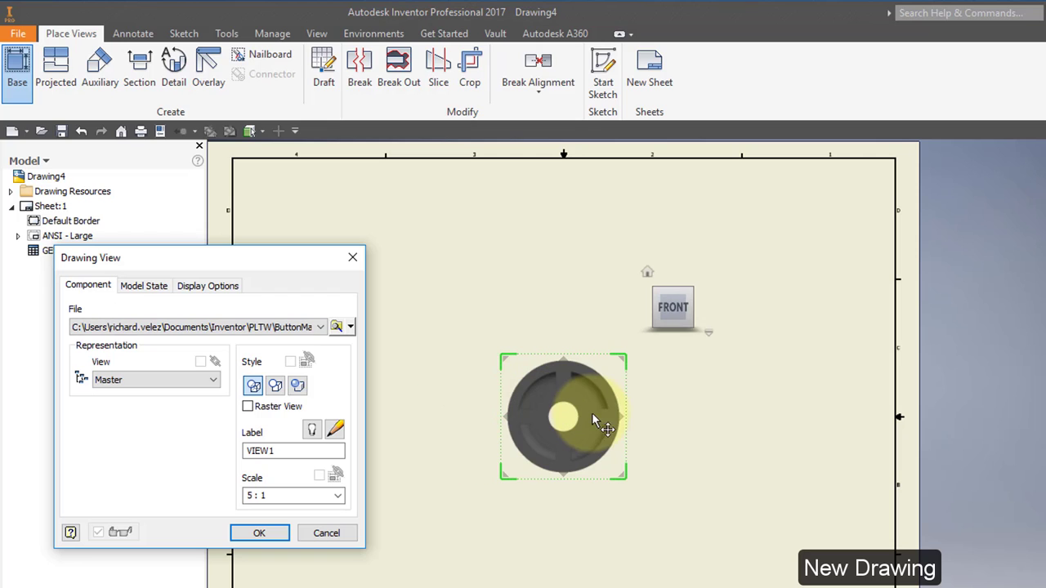
pyautogui.moveTo(582, 413); pyautogui.dragTo(464, 481)
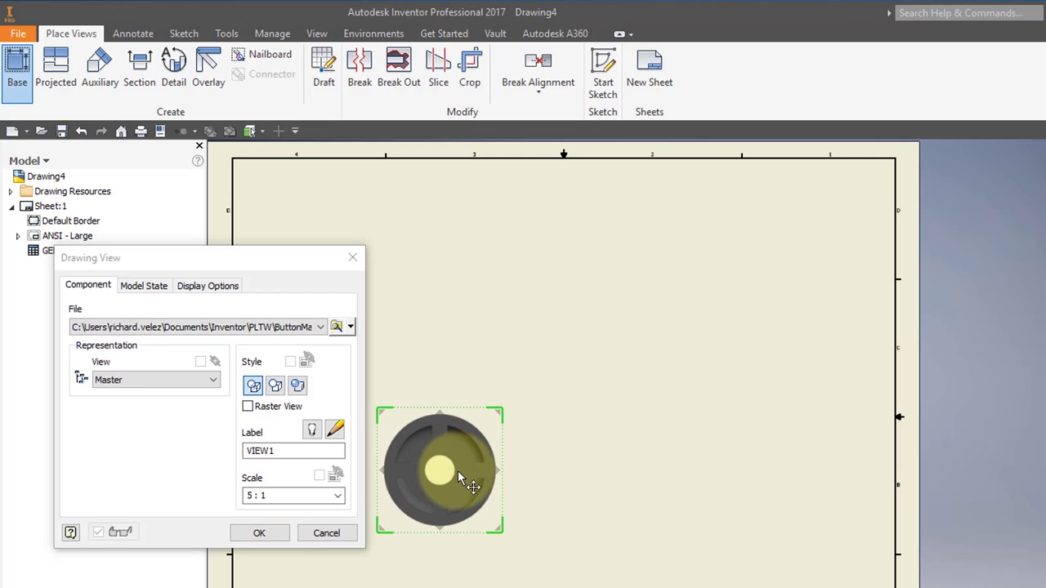
pyautogui.click(455, 473)
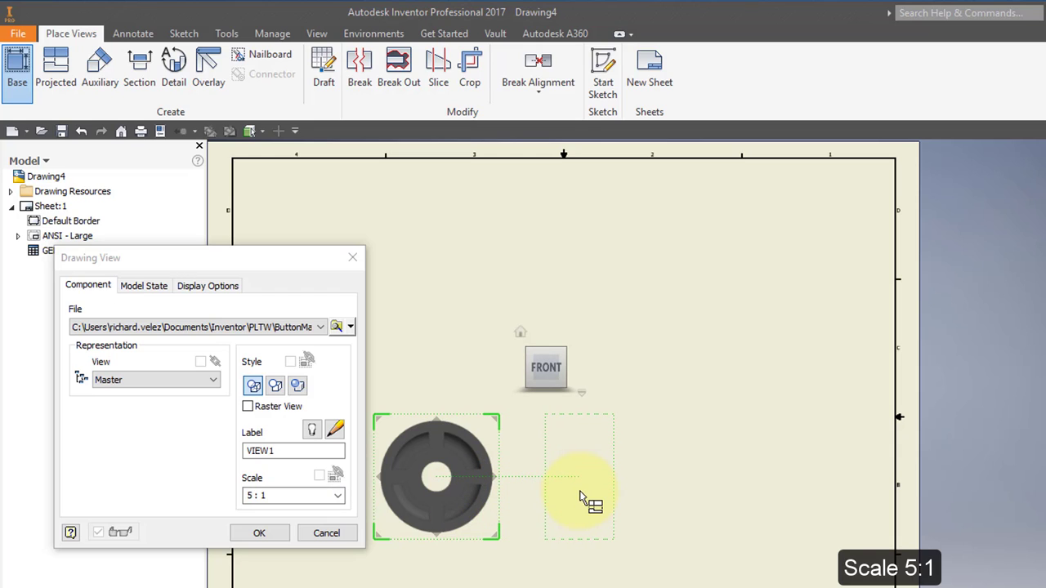
# Step: Add projected right, top and isometric views from the front view and create them with the Hidden Line style
pyautogui.click(581, 491)
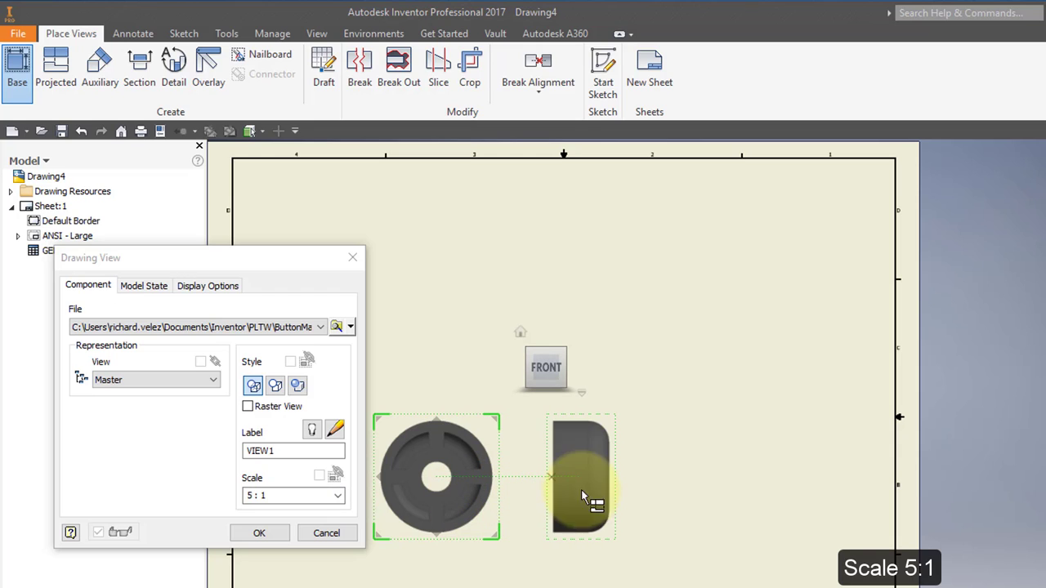
pyautogui.click(449, 284)
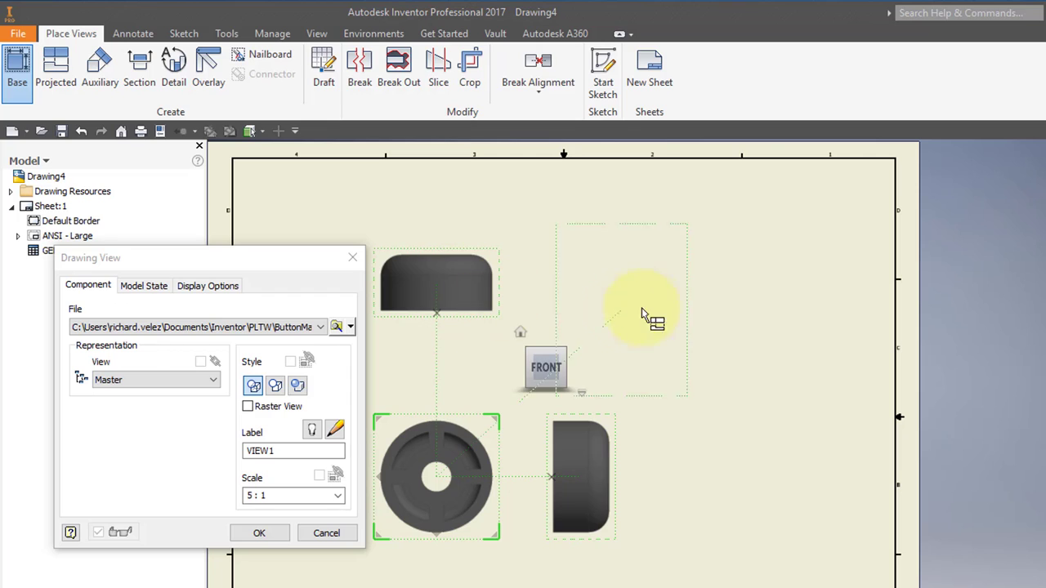
pyautogui.click(741, 238)
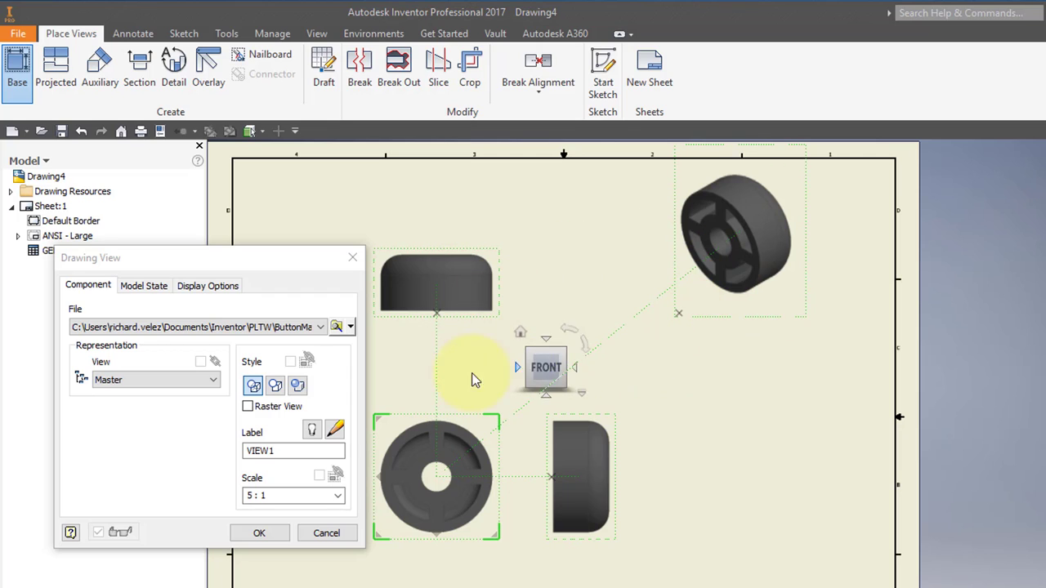
pyautogui.click(277, 532)
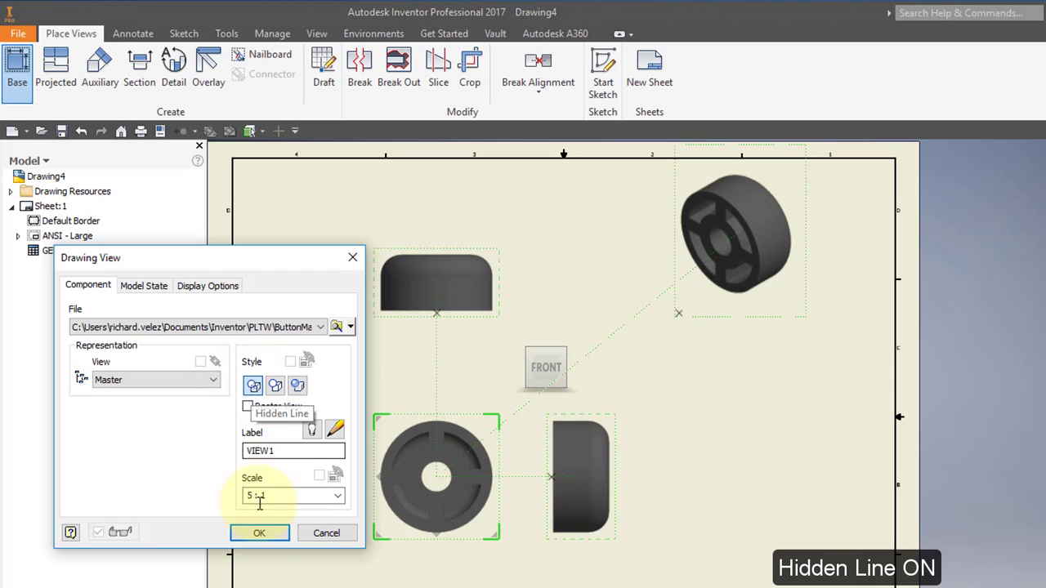
pyautogui.click(260, 533)
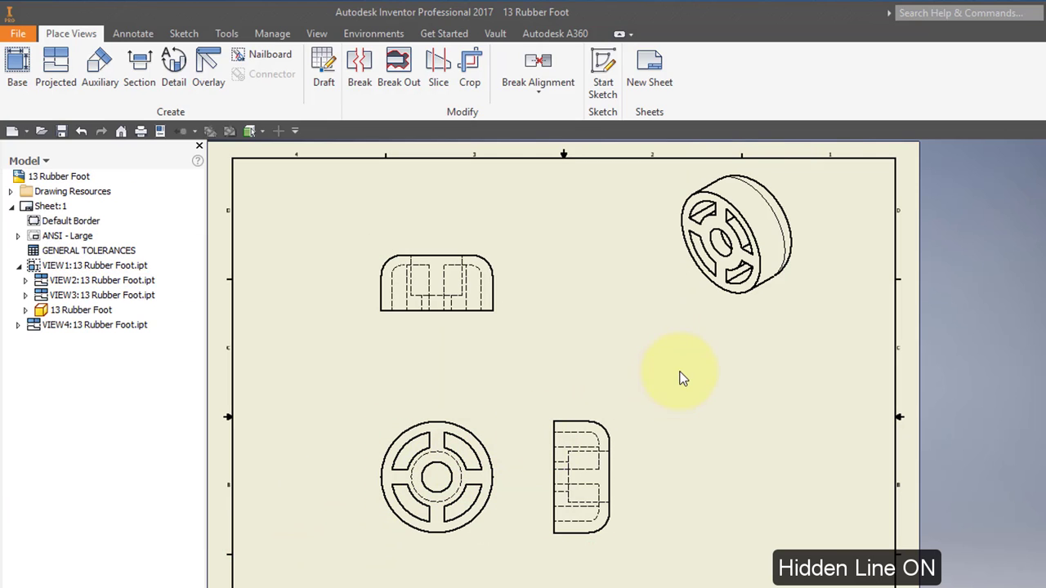
# Step: Set the isometric view's style to Shaded
pyautogui.doubleClick(724, 303)
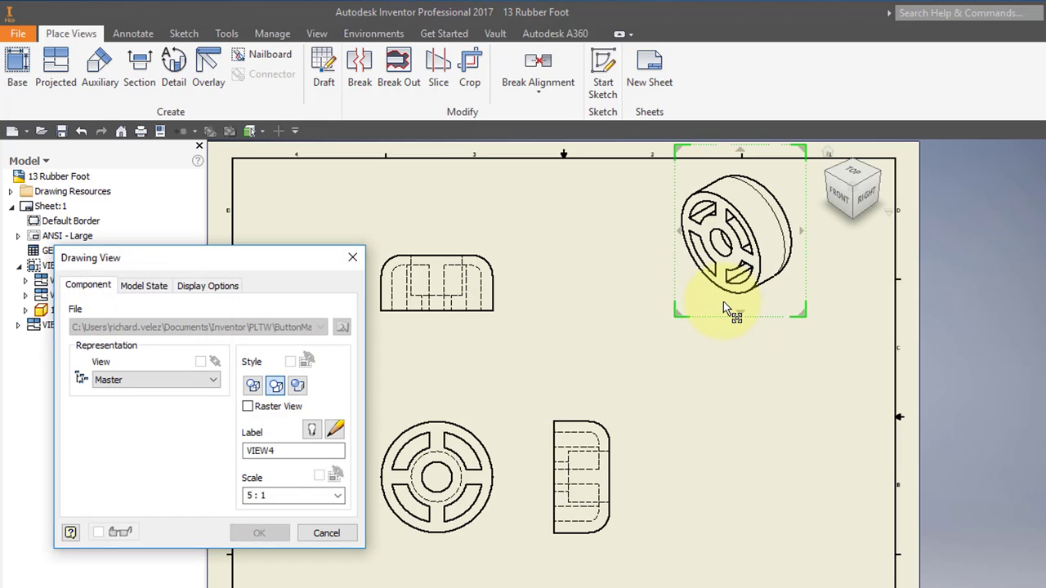
pyautogui.click(298, 386)
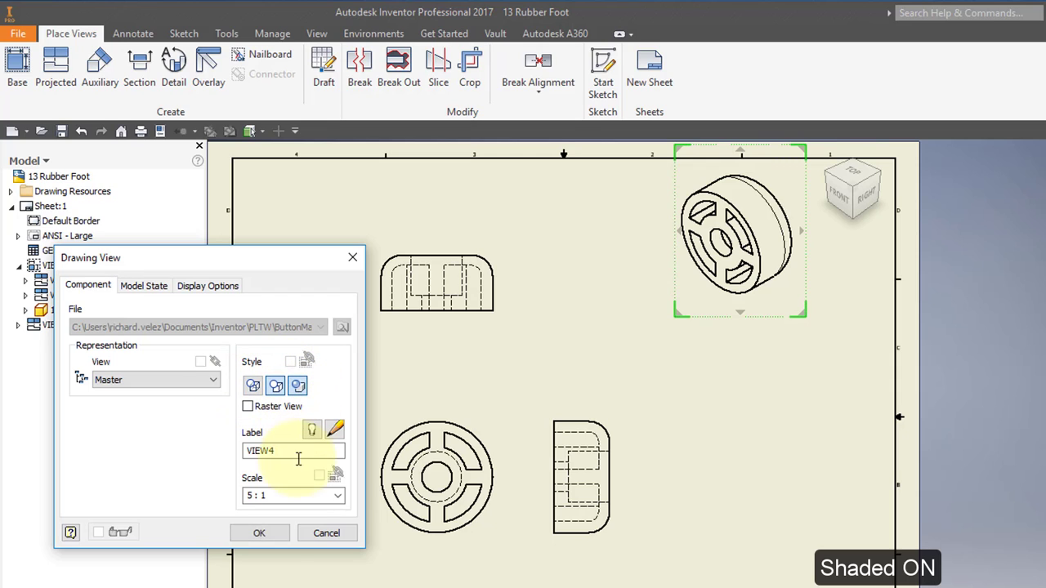
pyautogui.click(259, 532)
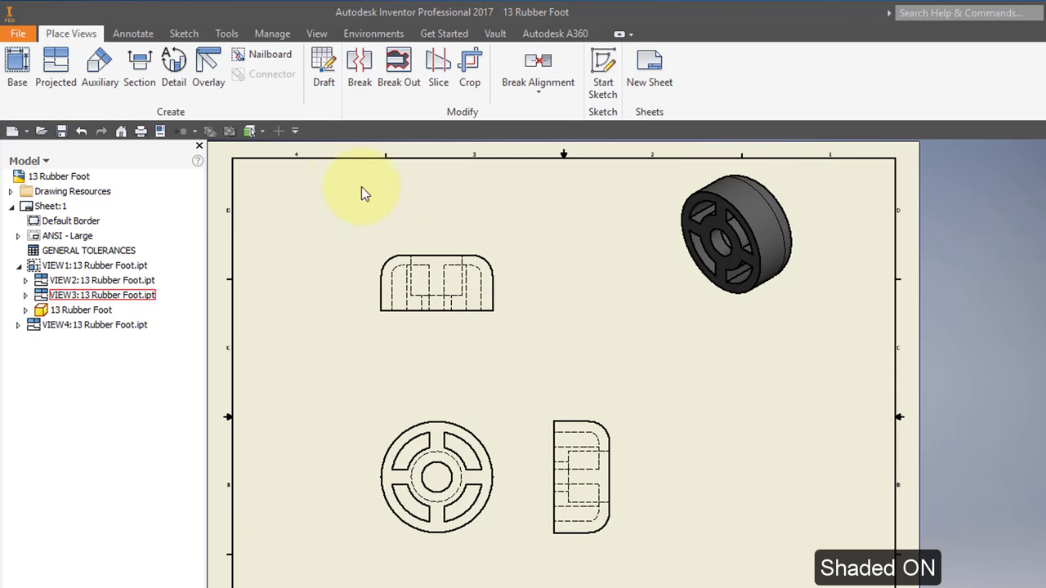
# Step: Place a shaded 5:1 base view oriented to the back-top-left corner and move it below the first isometric view
pyautogui.click(20, 72)
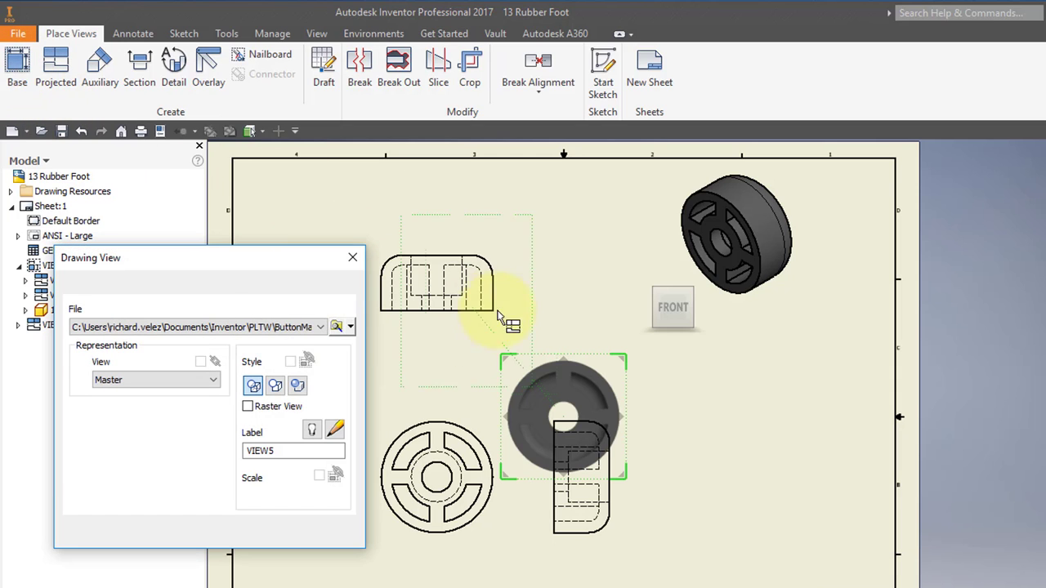
pyautogui.moveTo(686, 304)
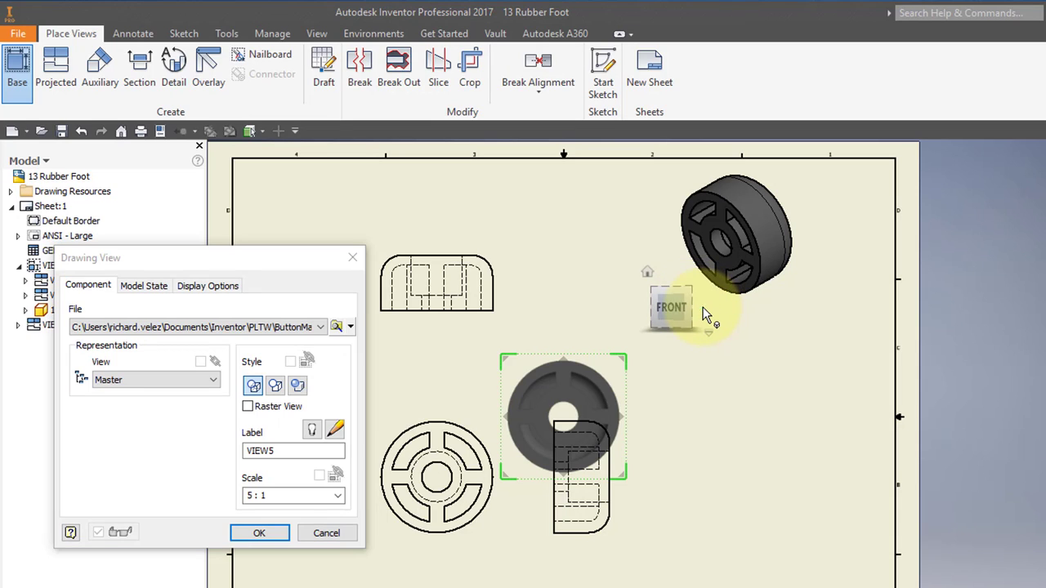
pyautogui.click(703, 309)
pyautogui.click(702, 309)
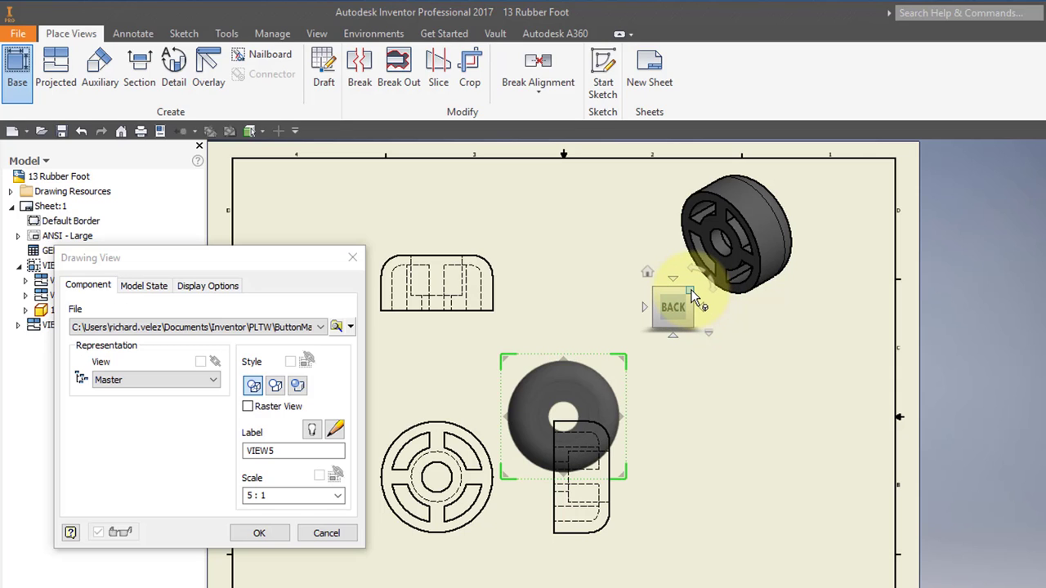
pyautogui.click(690, 293)
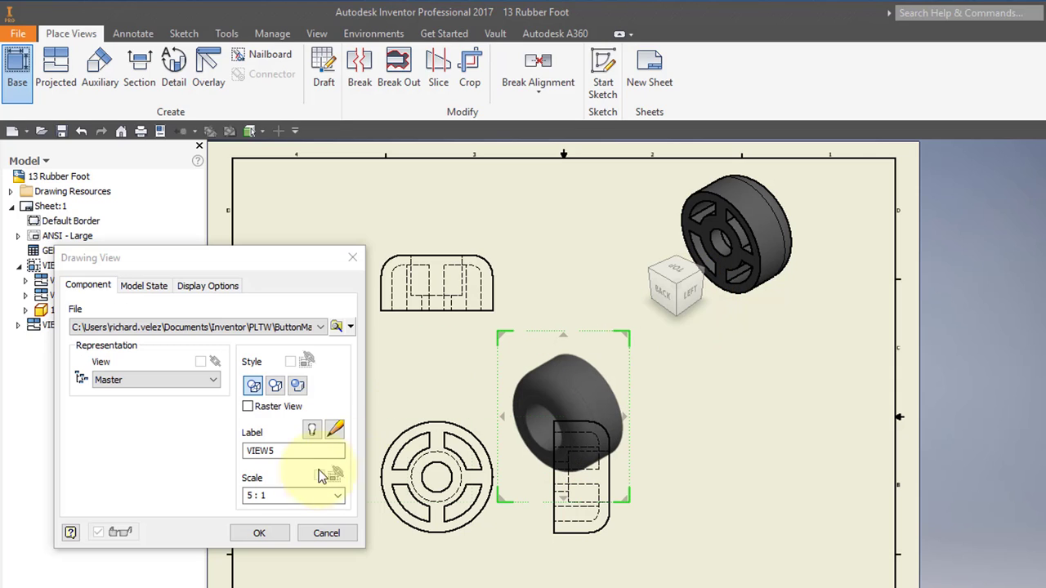
pyautogui.click(268, 534)
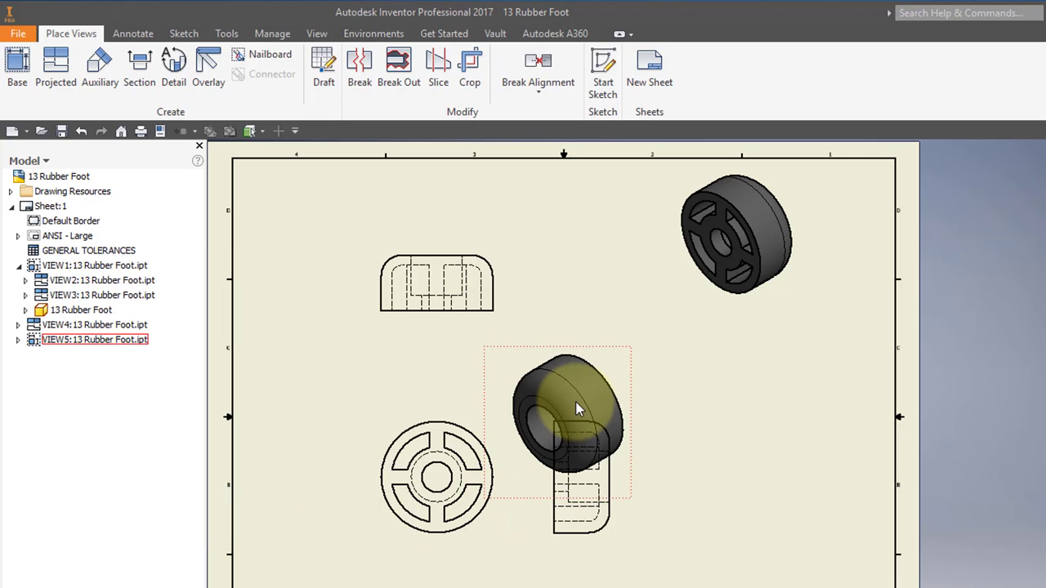
pyautogui.click(594, 413)
pyautogui.moveTo(630, 351)
pyautogui.mouseDown()
pyautogui.moveTo(823, 318)
pyautogui.moveTo(842, 290)
pyautogui.mouseUp()
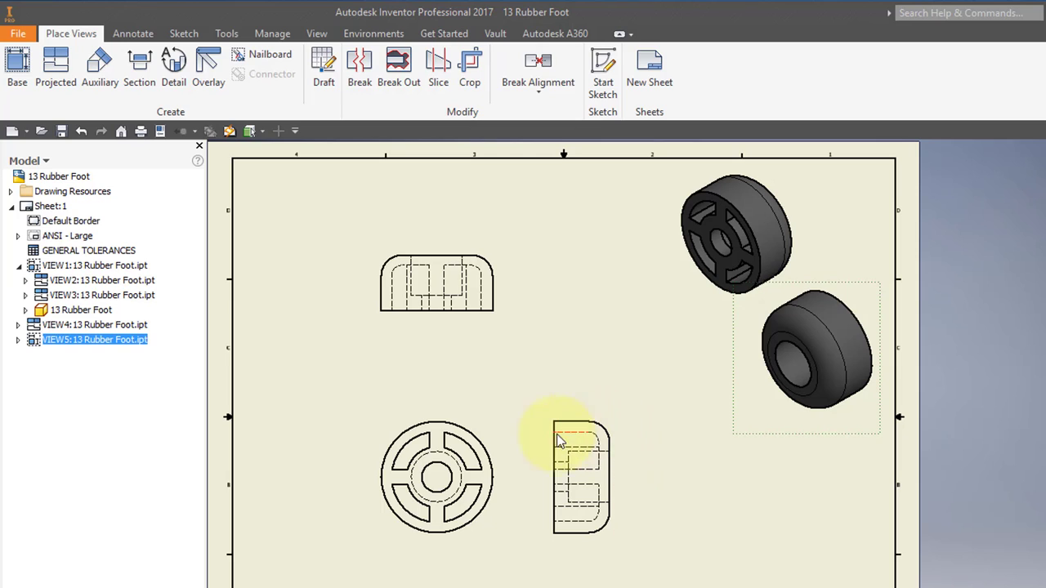
# Step: Project a back view to the right of the side view and suppress the side view
pyautogui.rightClick(620, 476)
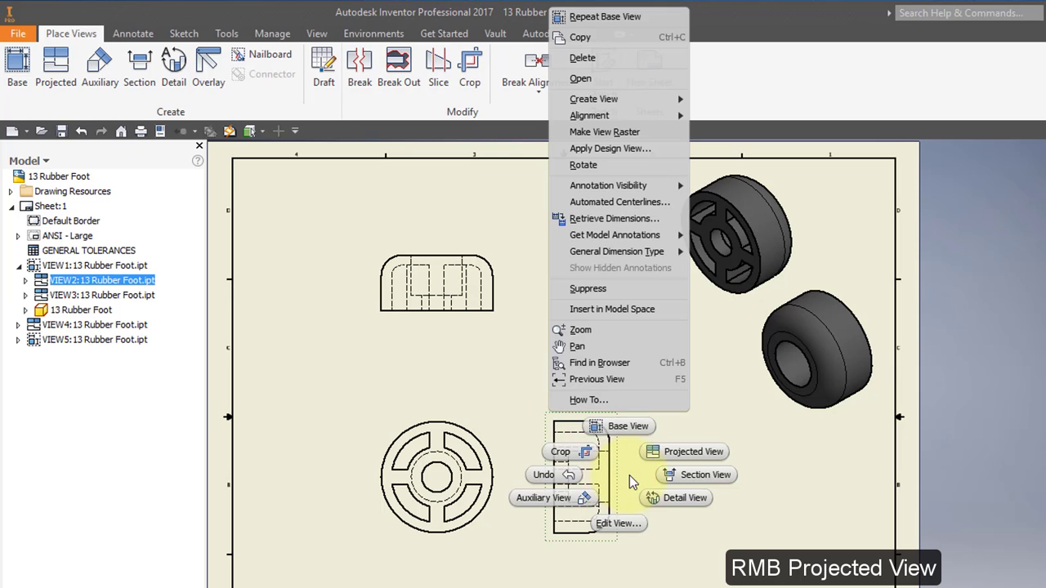
pyautogui.click(685, 457)
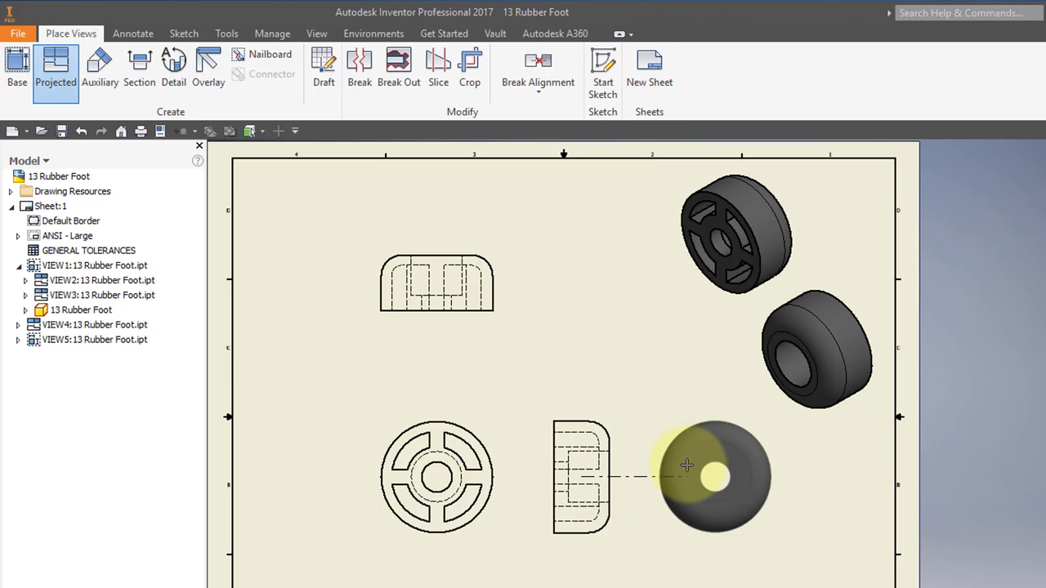
pyautogui.click(696, 476)
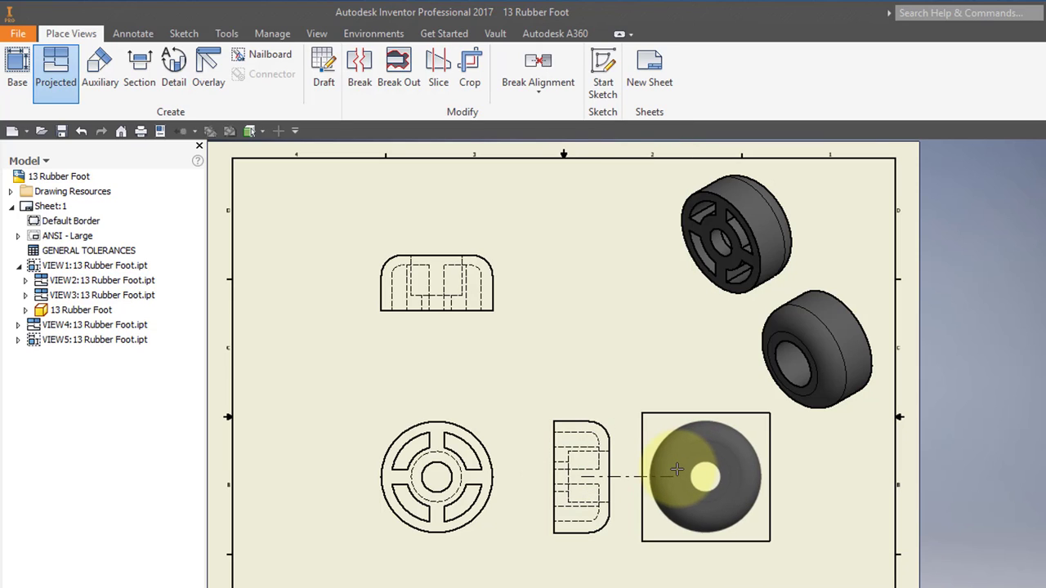
pyautogui.rightClick(699, 511)
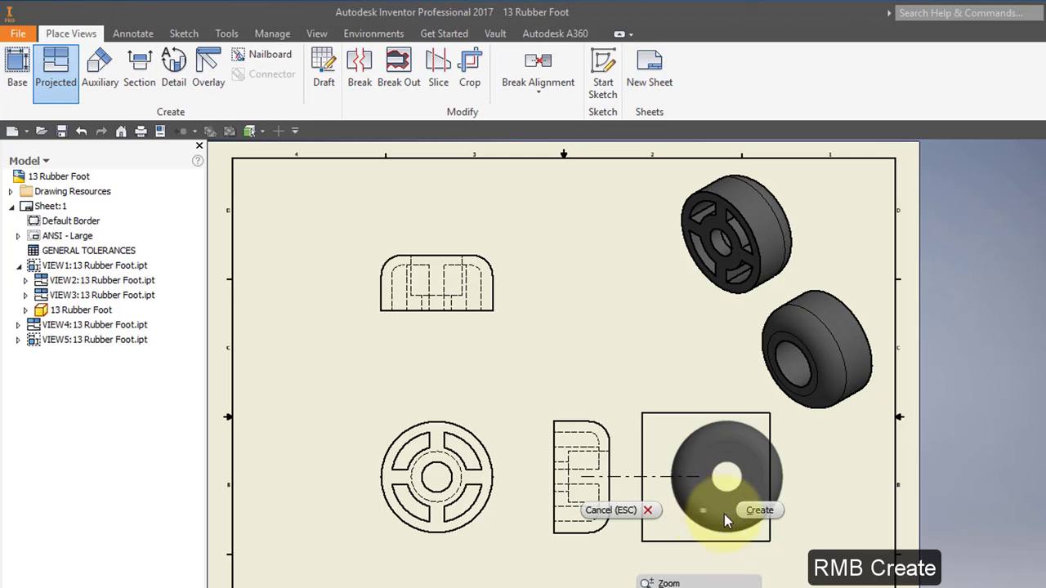
pyautogui.click(751, 512)
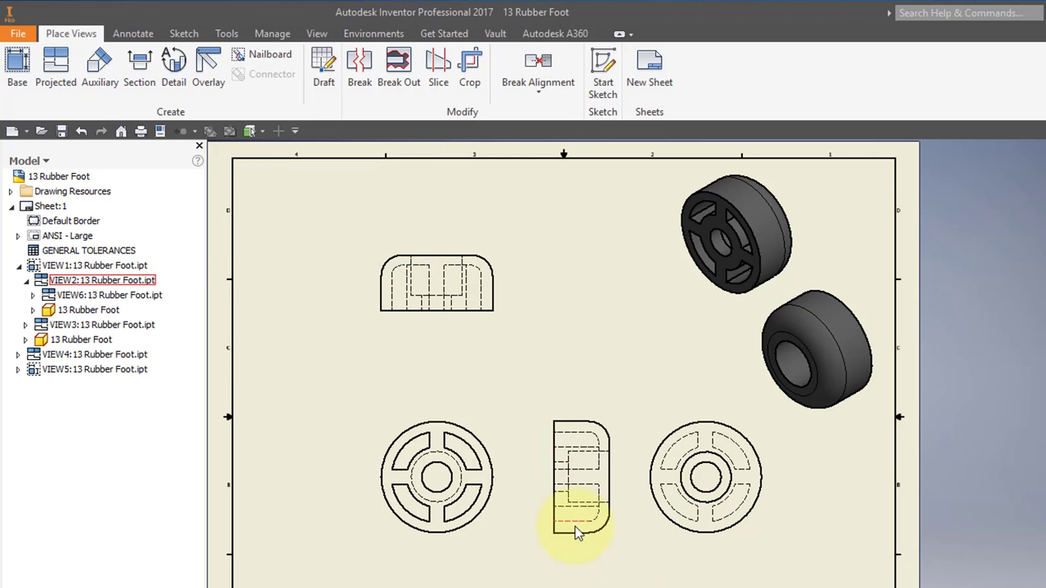
pyautogui.rightClick(596, 548)
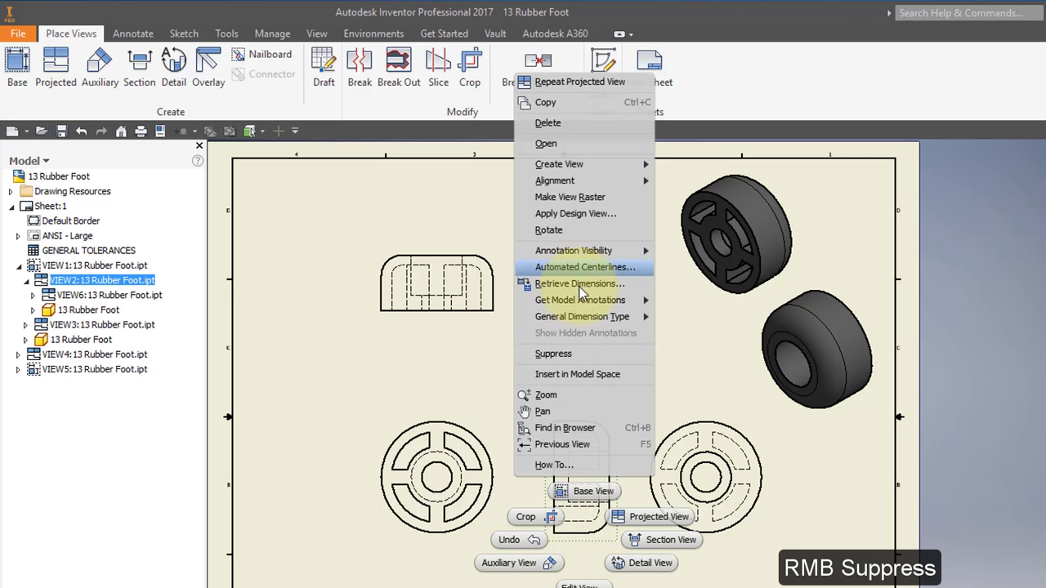
pyautogui.click(585, 354)
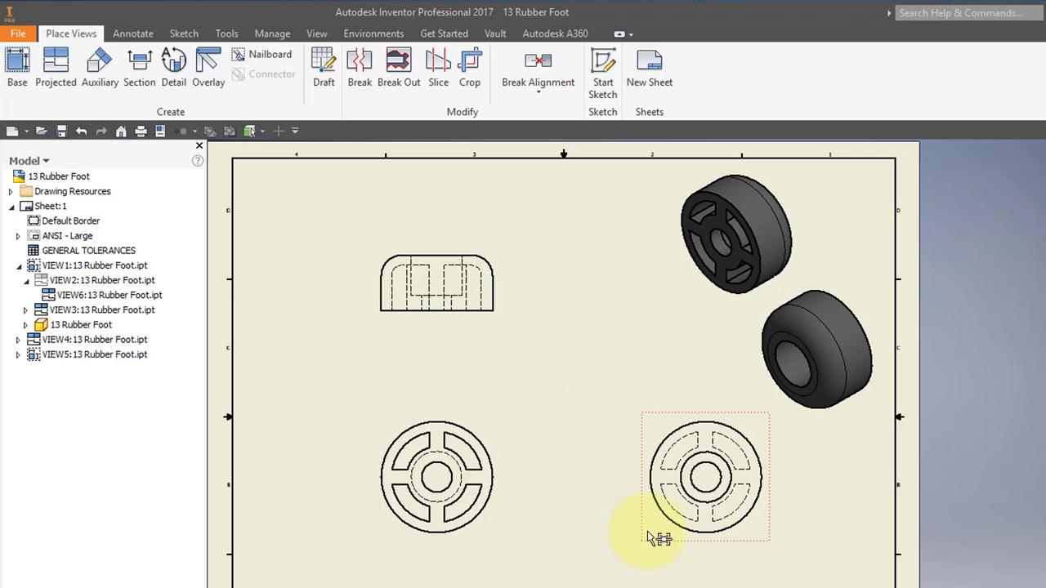
# Step: Move the back view closer to the front view and add center marks to the outer circles of both views
pyautogui.moveTo(682, 541); pyautogui.dragTo(655, 548)
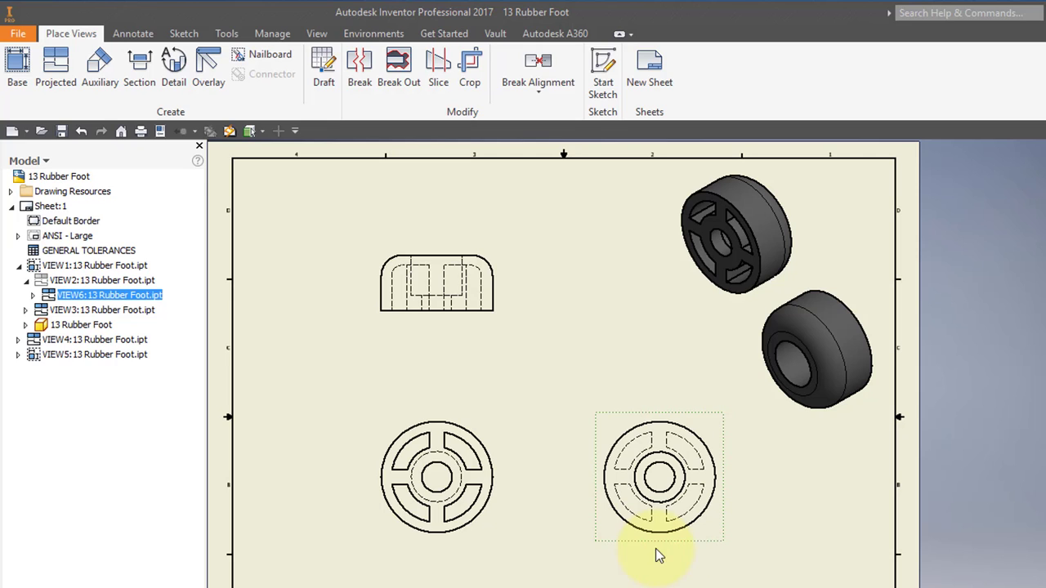
pyautogui.click(138, 36)
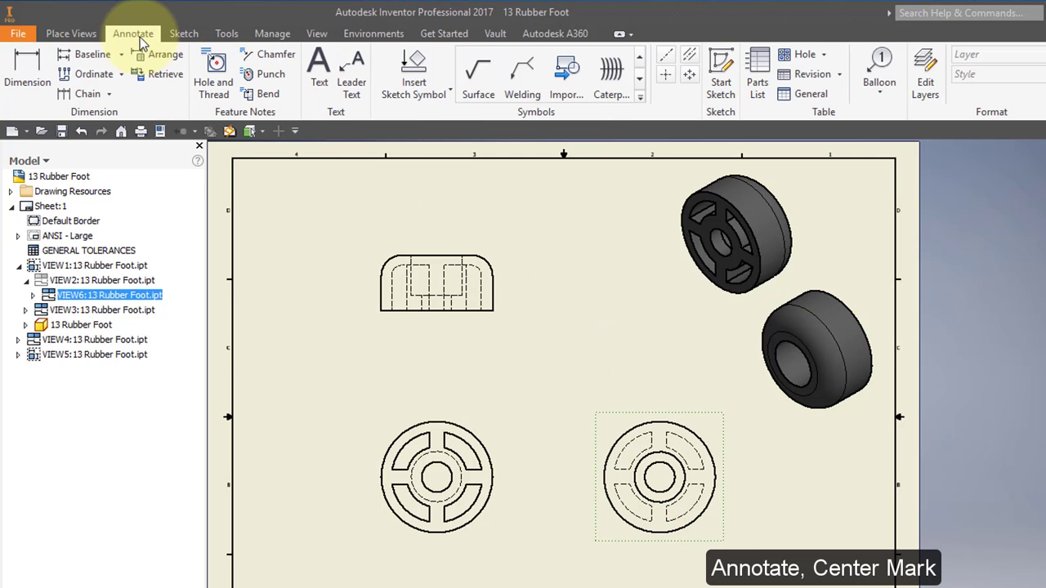
pyautogui.click(667, 76)
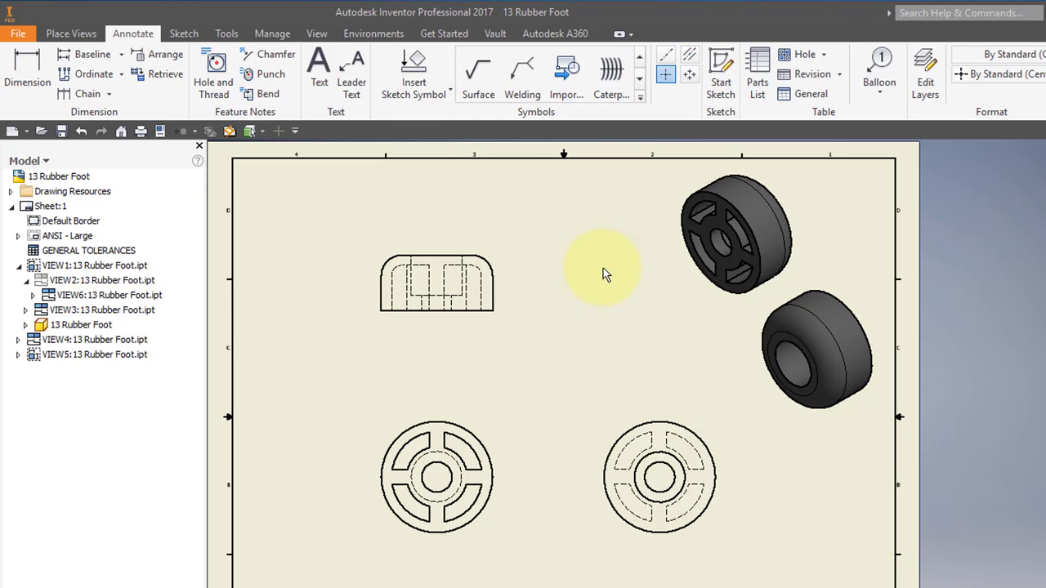
pyautogui.click(476, 433)
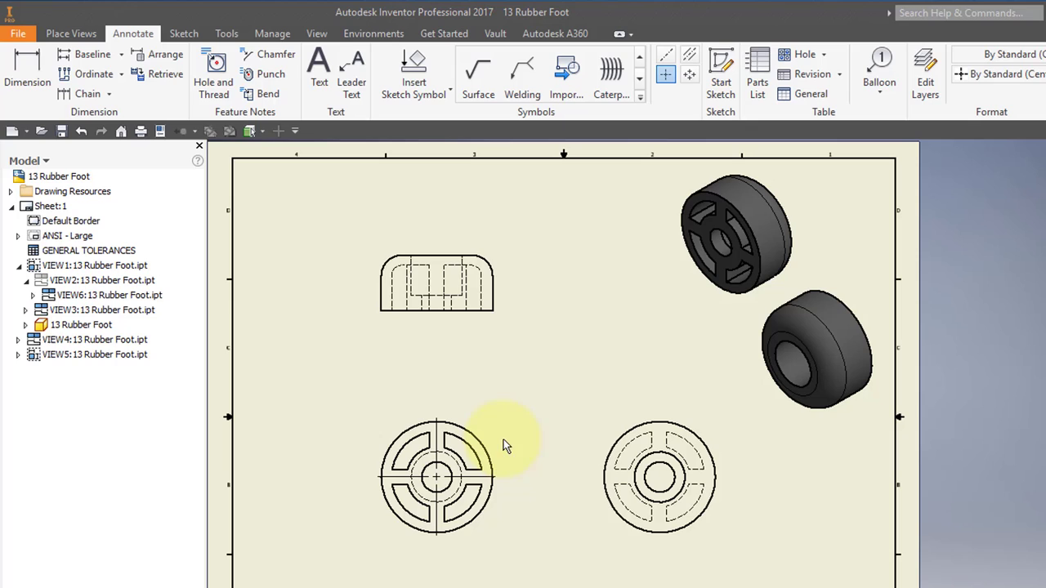
pyautogui.click(621, 434)
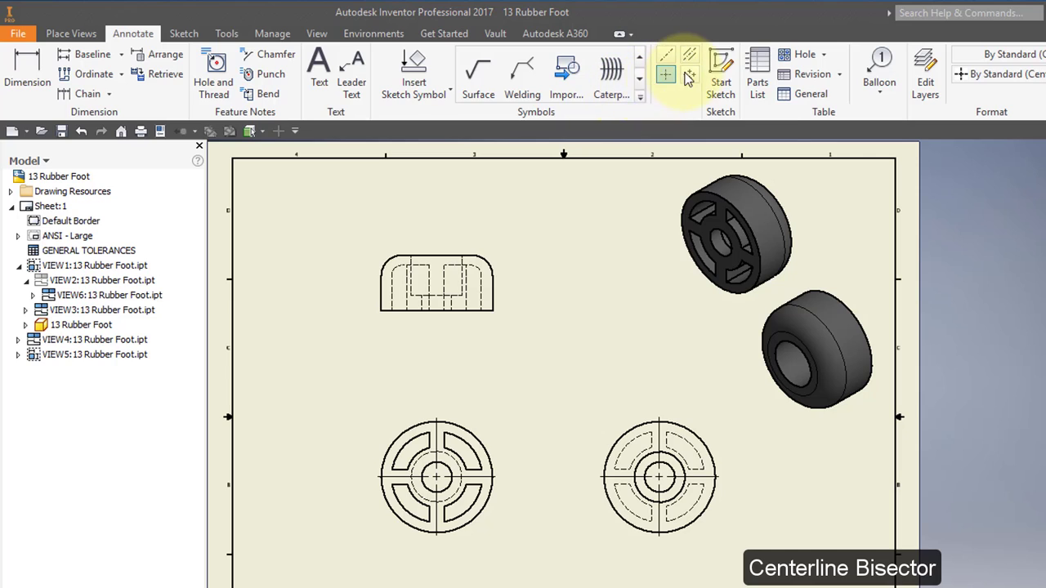
# Step: Add a vertical centerline bisector between the two outer side edges of the top view
pyautogui.click(688, 57)
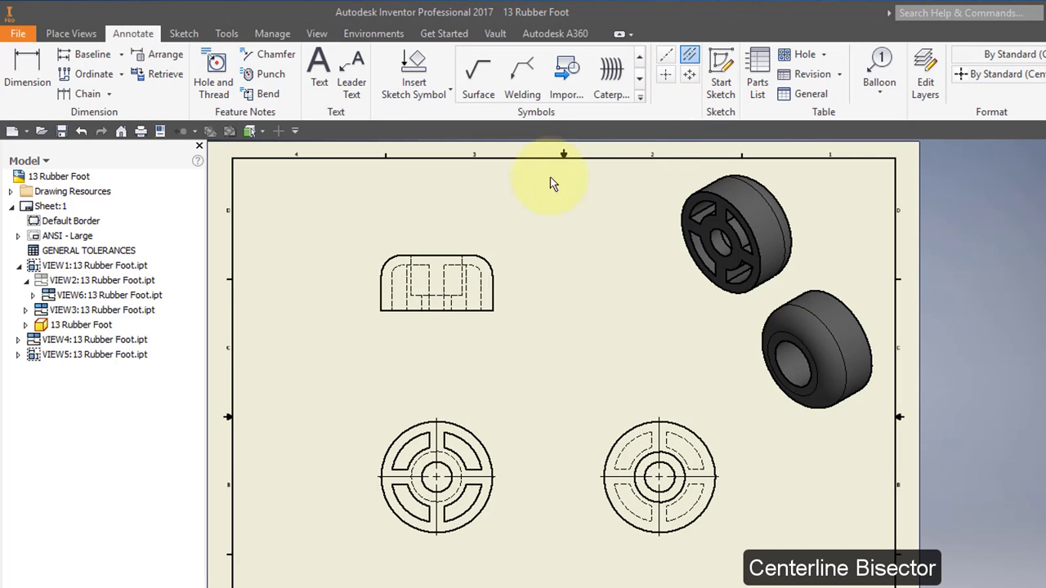
pyautogui.click(381, 293)
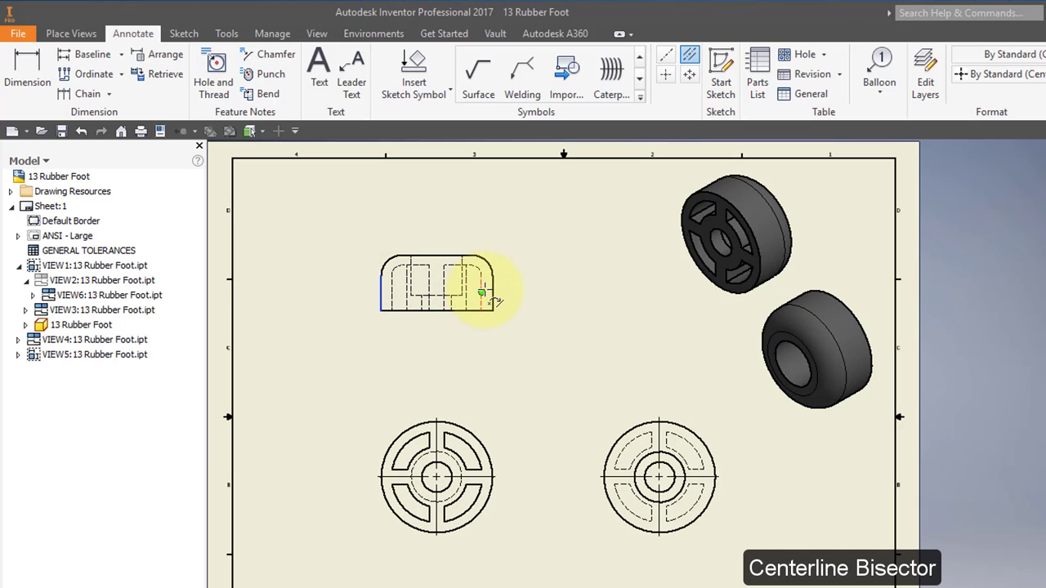
pyautogui.click(494, 293)
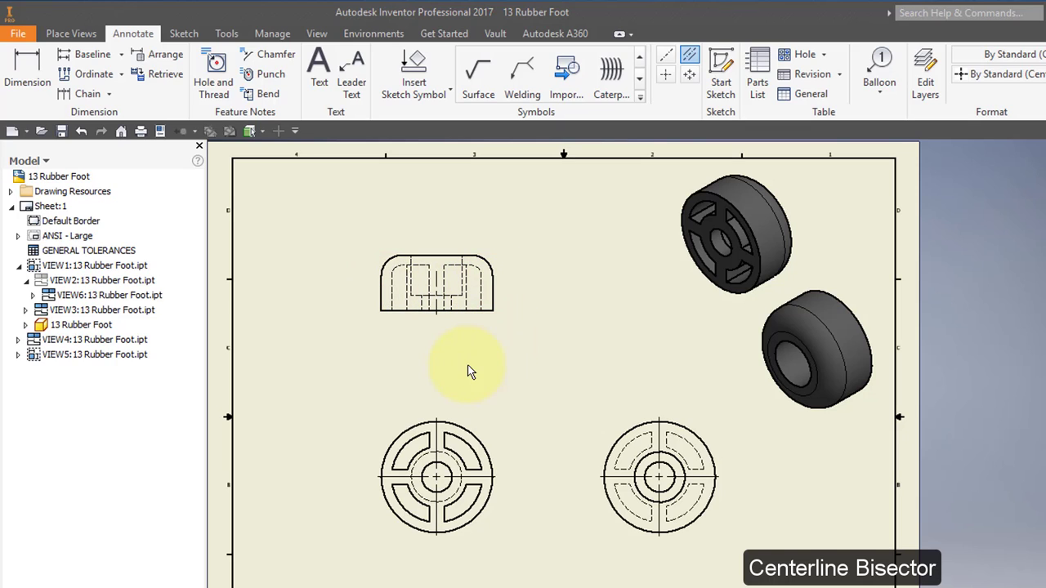
pyautogui.rightClick(440, 340)
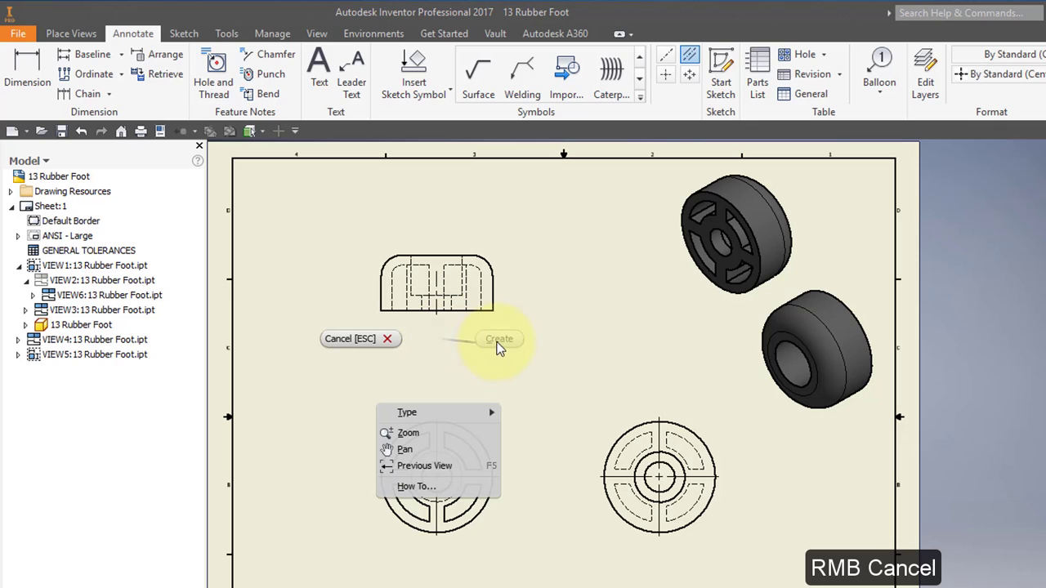
pyautogui.click(376, 340)
# Step: Extend both ends of the top view's centerline slightly beyond the part's upper and lower edges
pyautogui.click(438, 310)
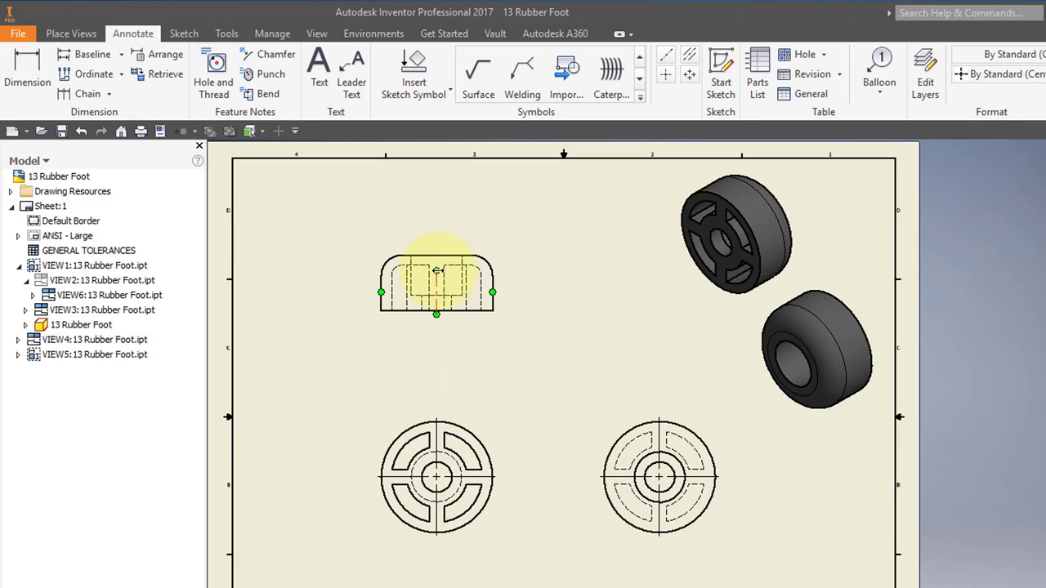
pyautogui.moveTo(437, 271); pyautogui.dragTo(438, 246)
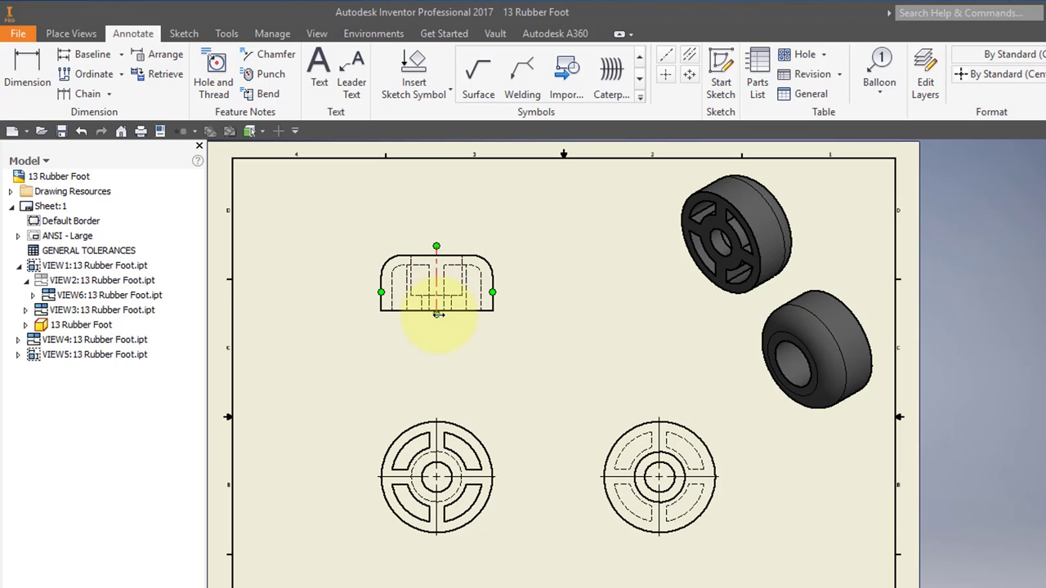
pyautogui.moveTo(436, 315); pyautogui.dragTo(439, 325)
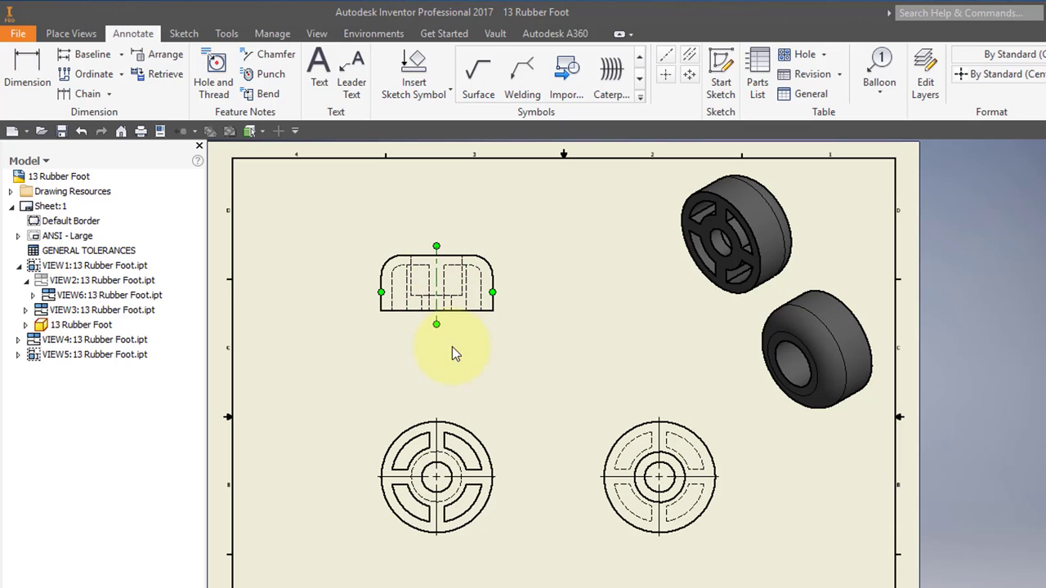
pyautogui.click(475, 382)
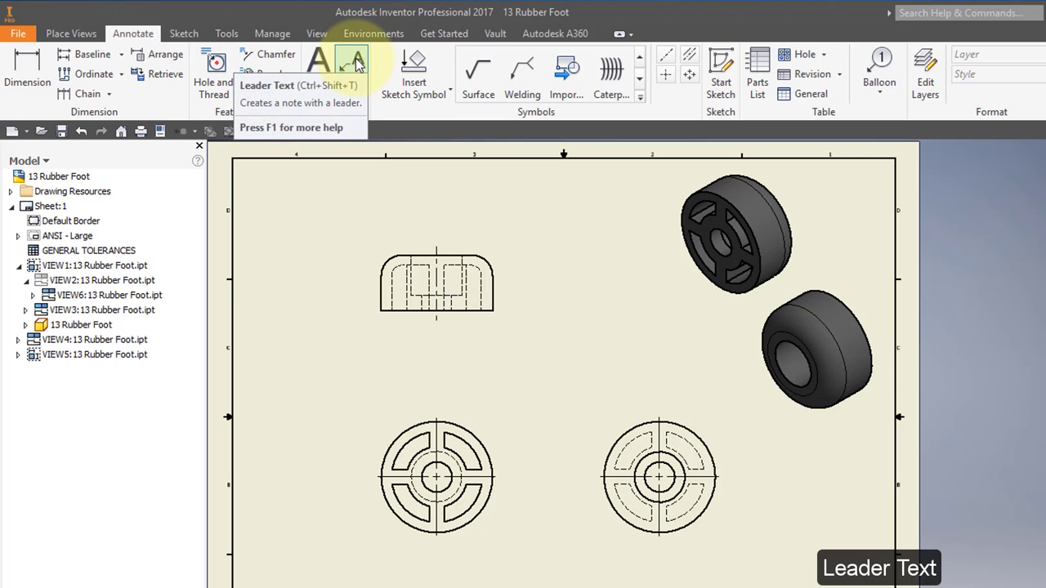
# Step: Attach a leader text note to the outer circle of the back view reading BACK VIEW
pyautogui.click(354, 62)
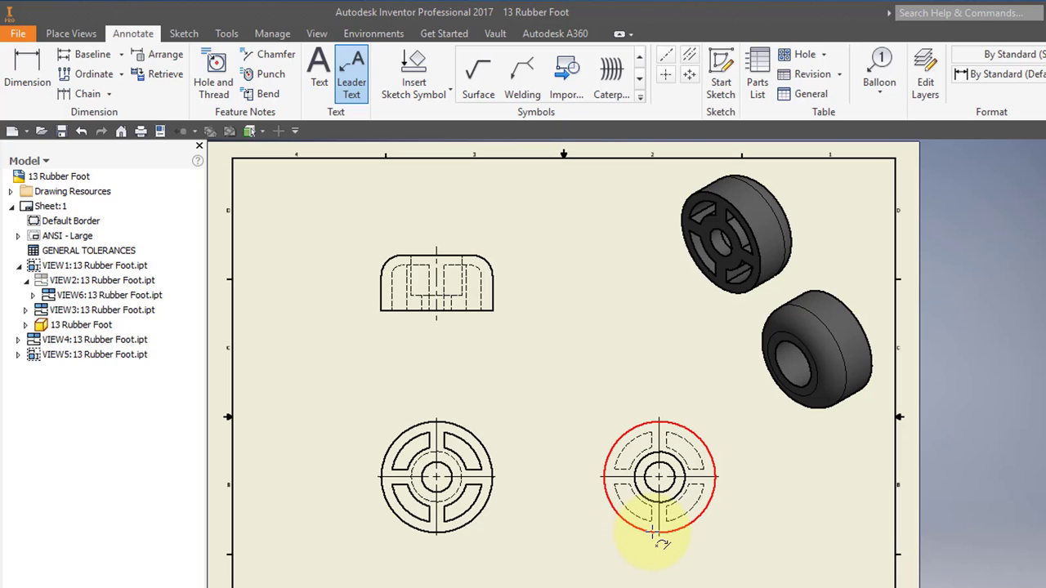
pyautogui.click(651, 544)
pyautogui.rightClick(645, 558)
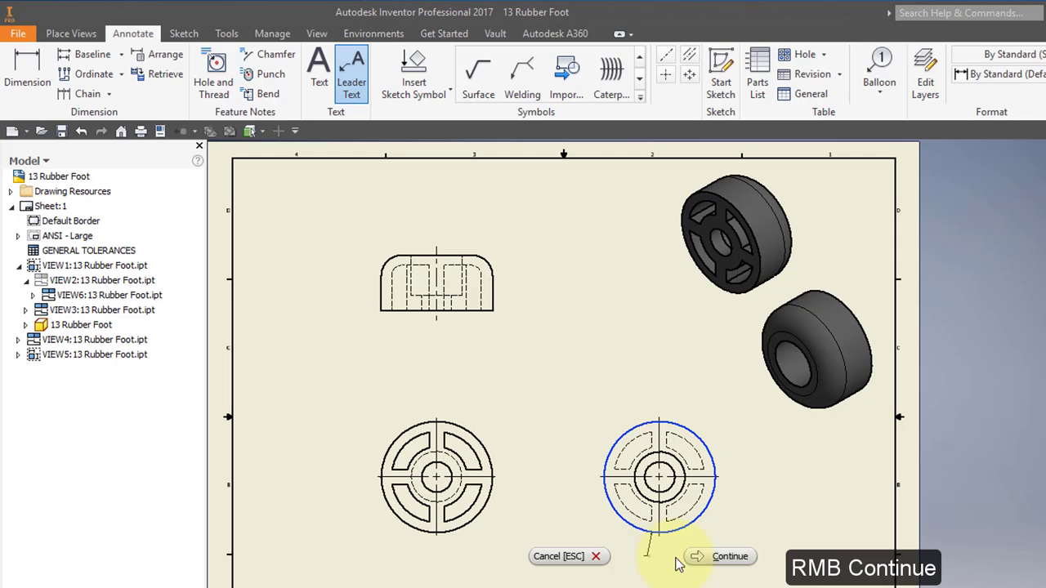
pyautogui.click(708, 558)
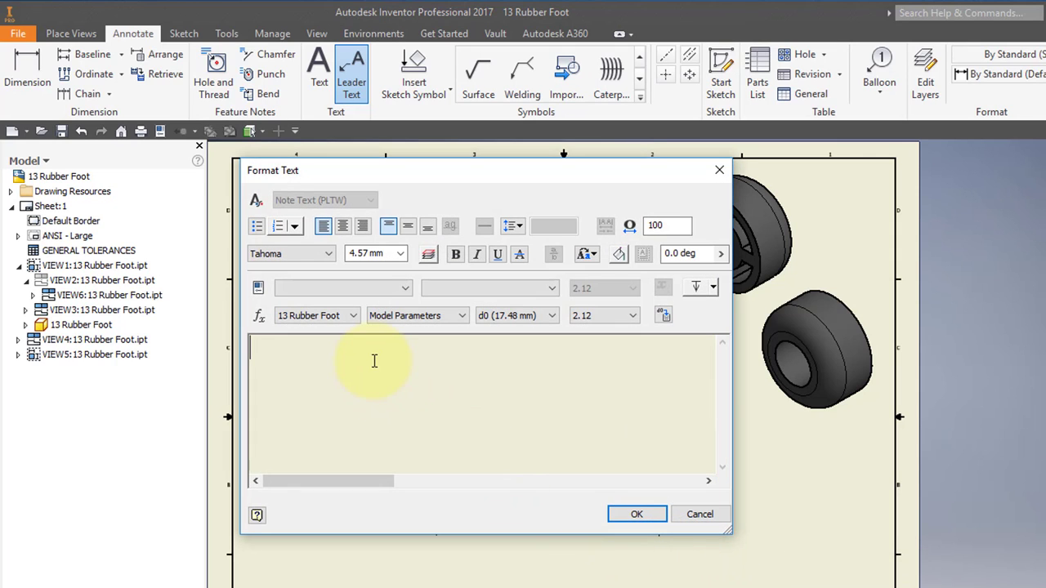
pyautogui.write('BACK VI')
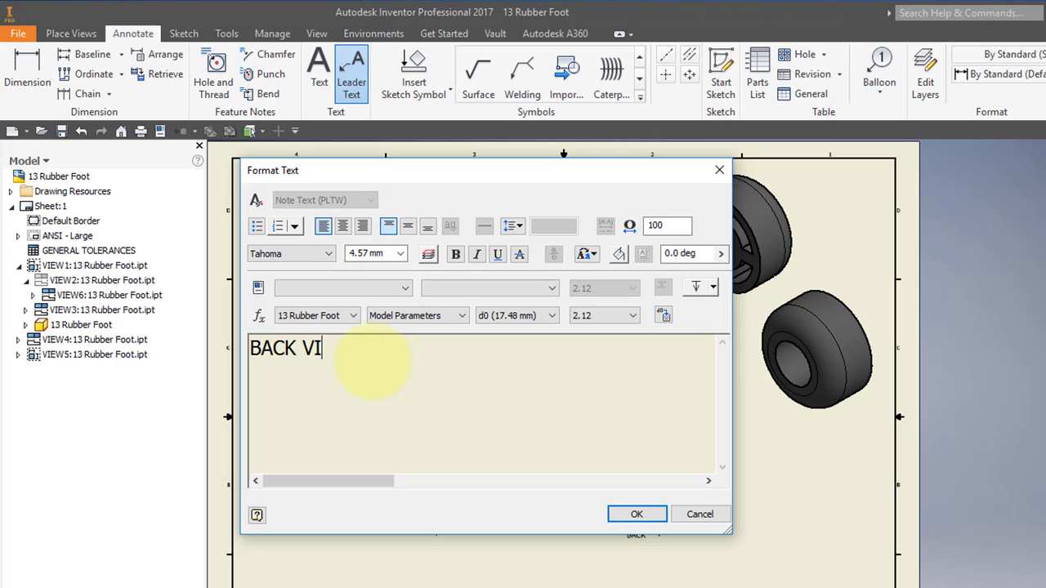
pyautogui.write('EW')
# Step: Set the BACK VIEW note's text height to 8 mm and place the note
pyautogui.moveTo(386, 364); pyautogui.dragTo(250, 347)
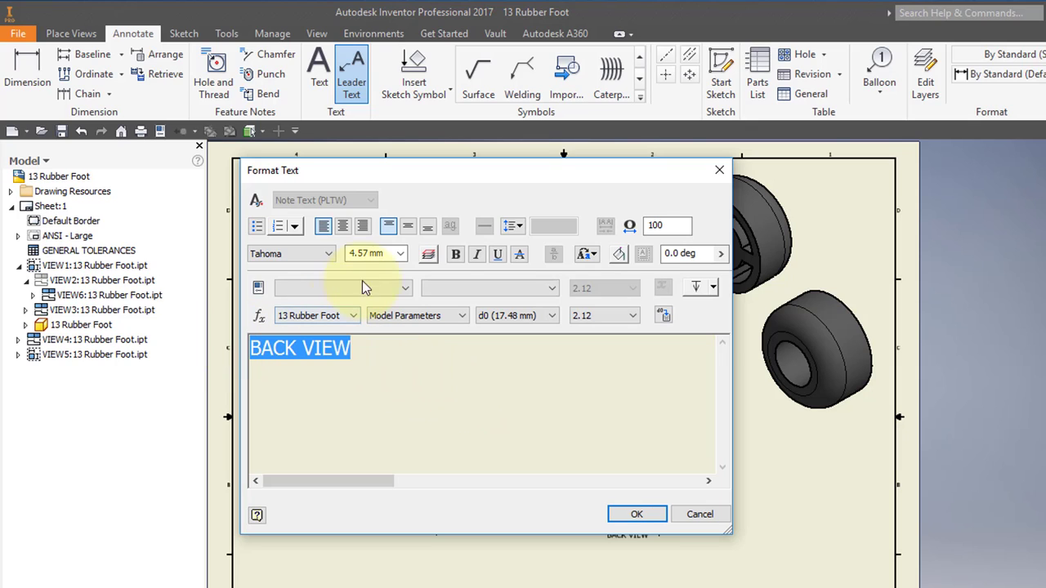
pyautogui.click(404, 256)
pyautogui.click(367, 254)
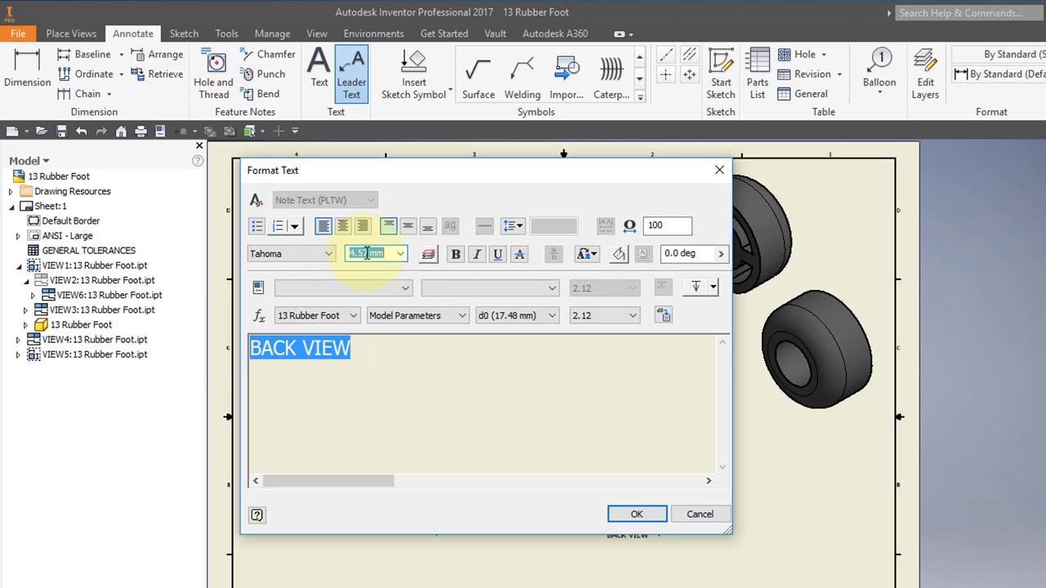
pyautogui.click(367, 254)
pyautogui.moveTo(367, 254); pyautogui.dragTo(351, 256)
pyautogui.write('8')
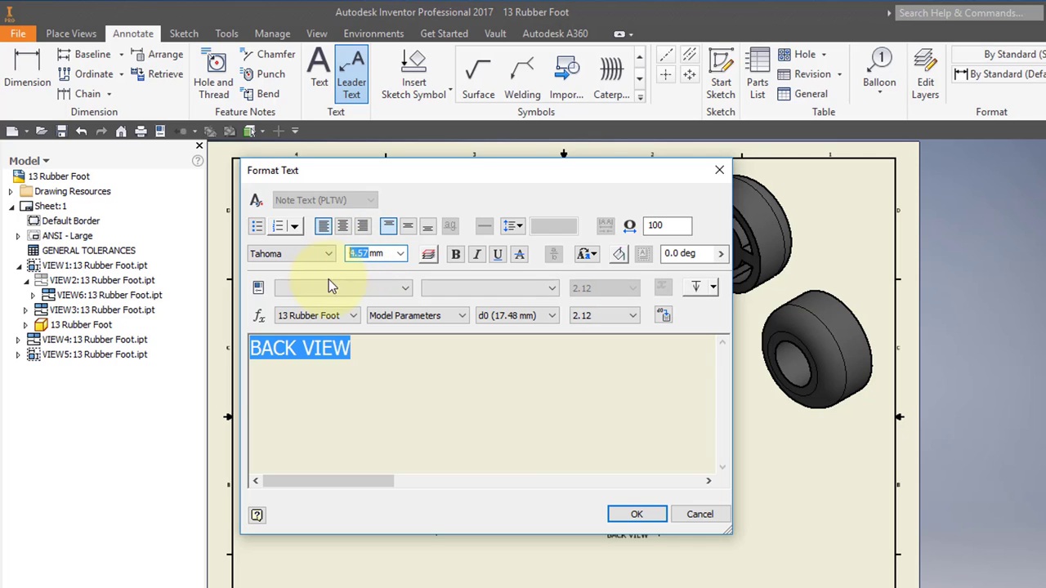
pyautogui.click(636, 515)
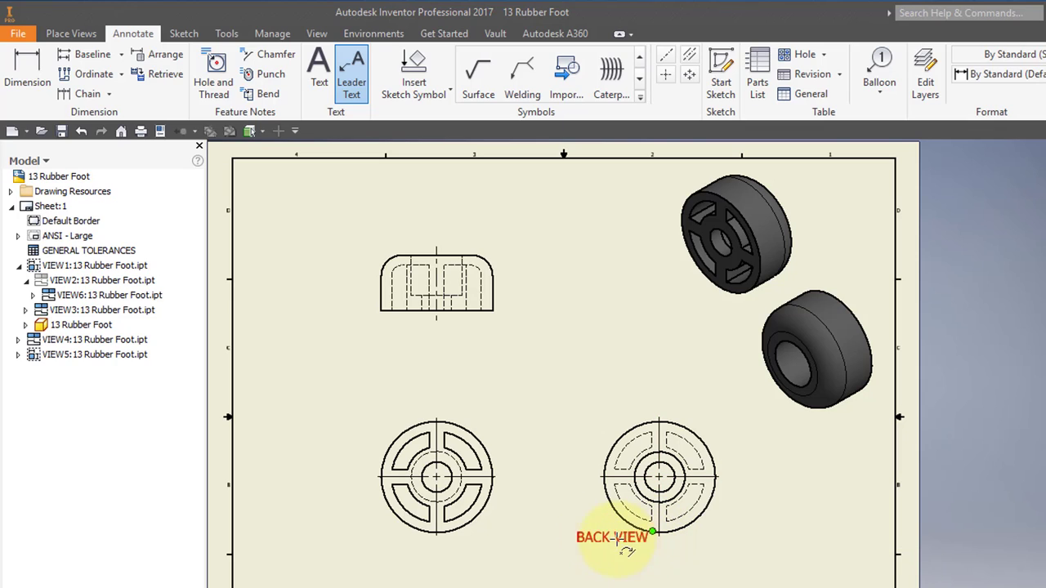
pyautogui.press('Escape')
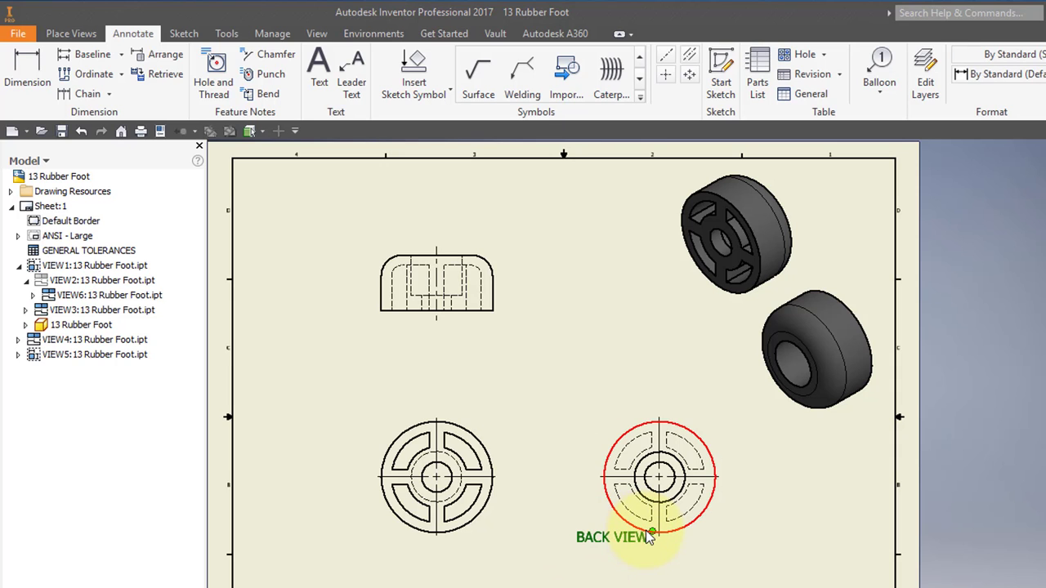
# Step: Move the BACK VIEW note below the back view and delete its leader
pyautogui.moveTo(646, 531); pyautogui.dragTo(654, 557)
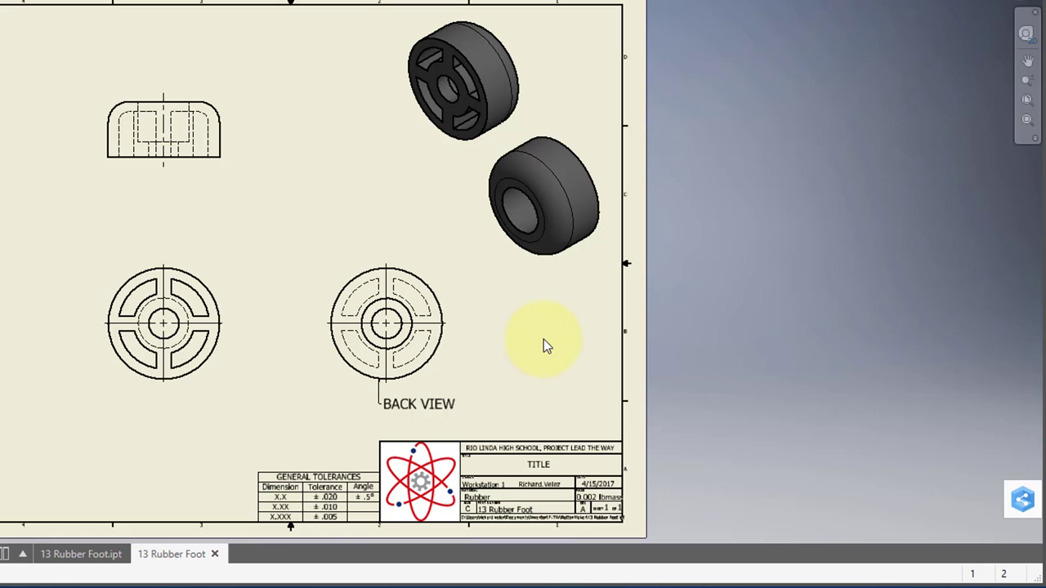
pyautogui.rightClick(419, 406)
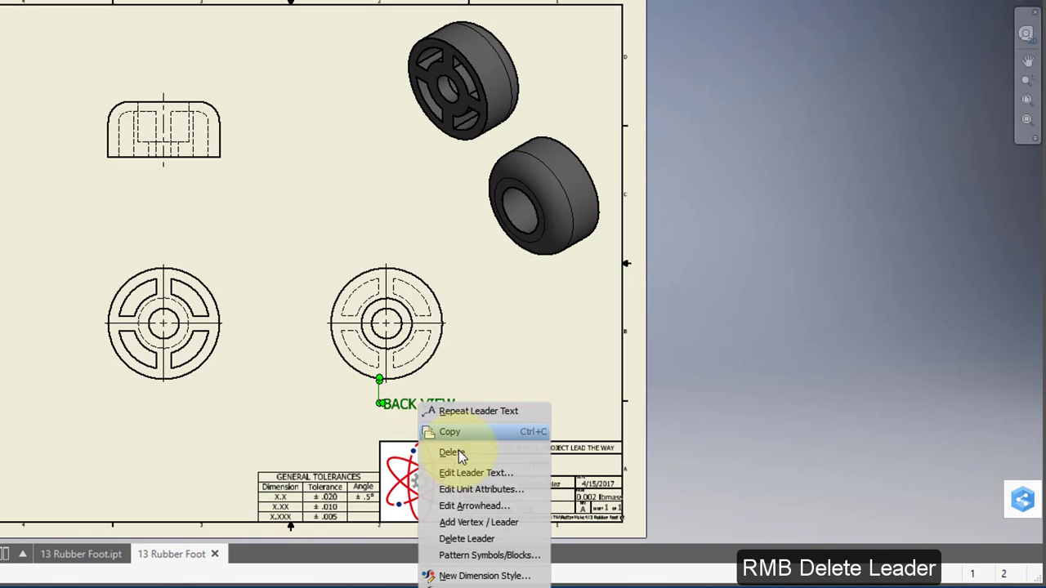
pyautogui.click(467, 539)
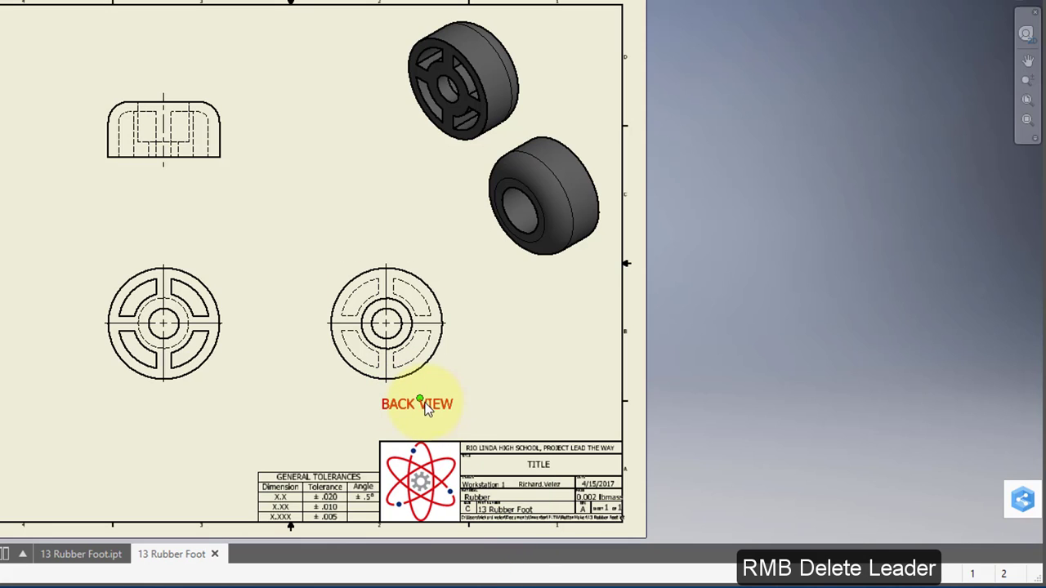
# Step: Center the BACK VIEW note beneath the back view and adjust the view's horizontal position together with its note
pyautogui.moveTo(420, 399); pyautogui.dragTo(393, 396)
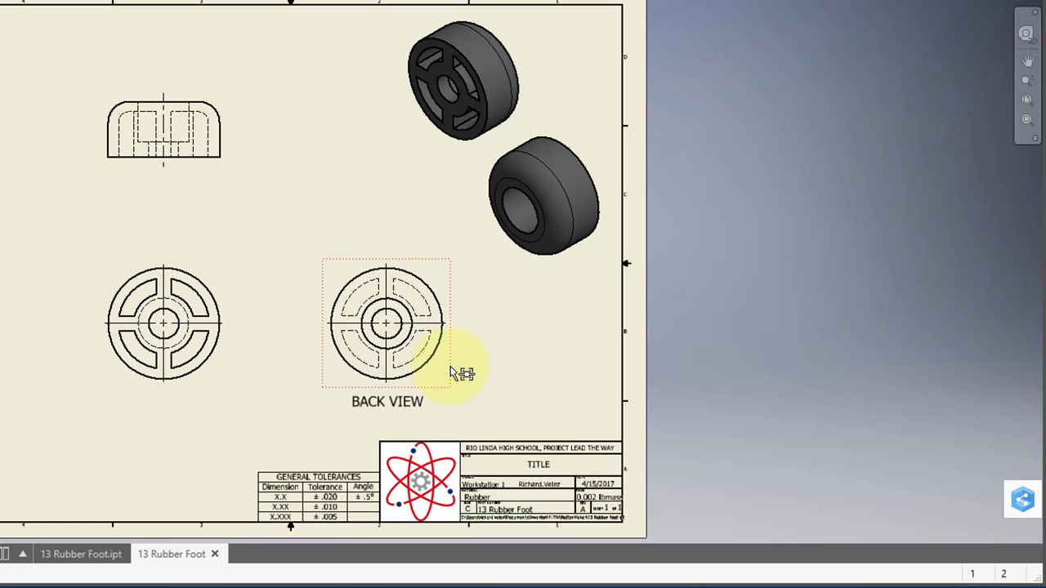
pyautogui.moveTo(455, 350); pyautogui.dragTo(426, 351)
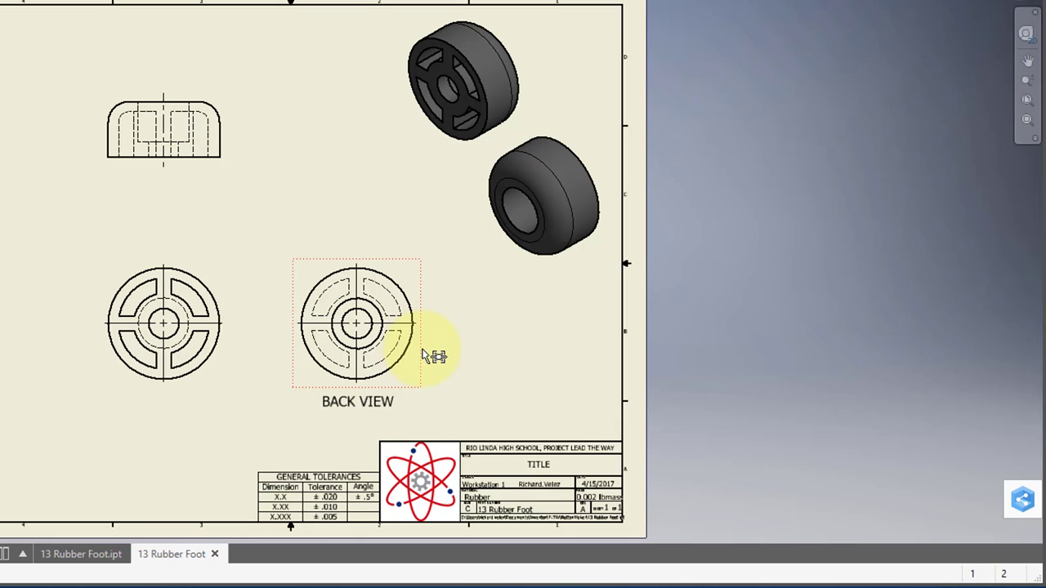
pyautogui.moveTo(425, 355); pyautogui.dragTo(462, 357)
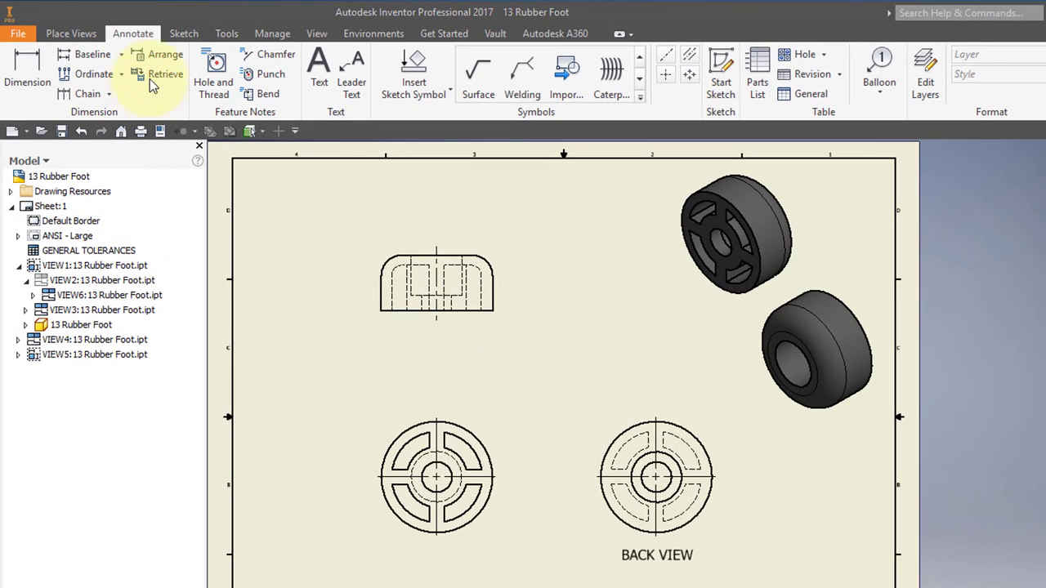
# Step: Create a 5:1 section view A along a diagonal line through the front view's center, then shift the front view left and slightly down
pyautogui.click(71, 32)
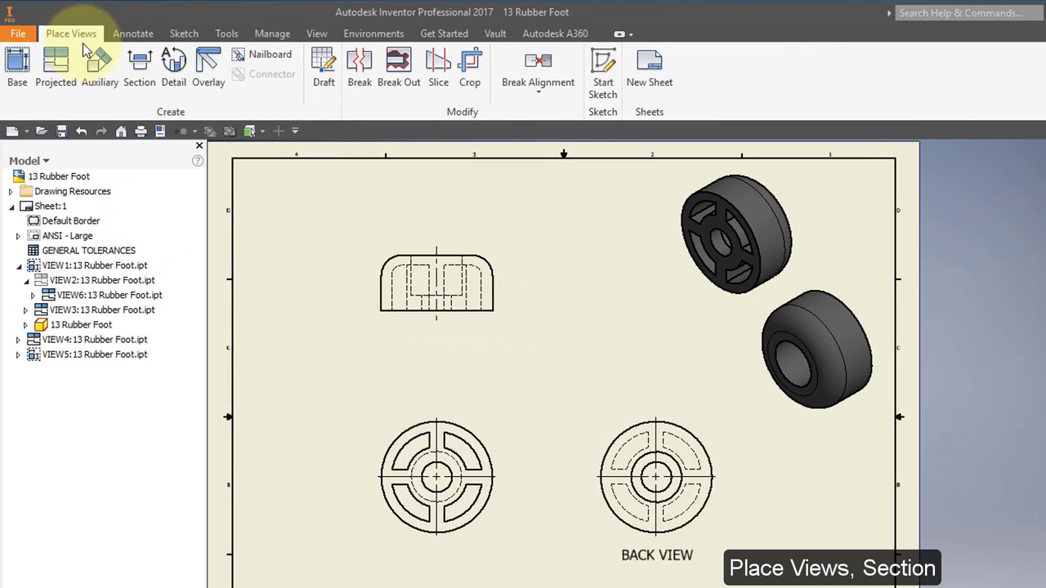
pyautogui.click(139, 65)
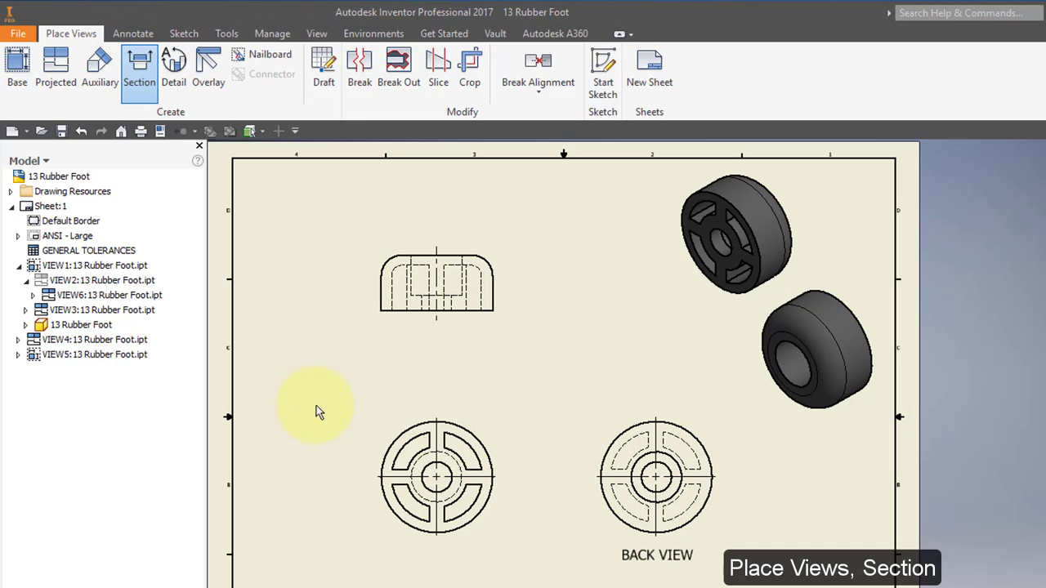
pyautogui.click(406, 414)
pyautogui.click(379, 422)
pyautogui.click(489, 531)
pyautogui.rightClick(518, 515)
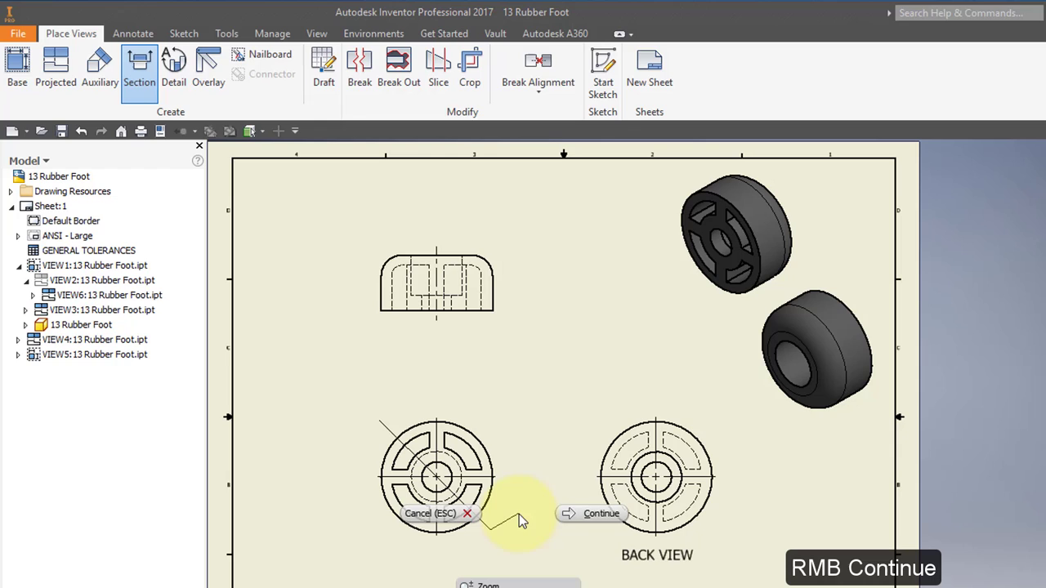
pyautogui.click(575, 512)
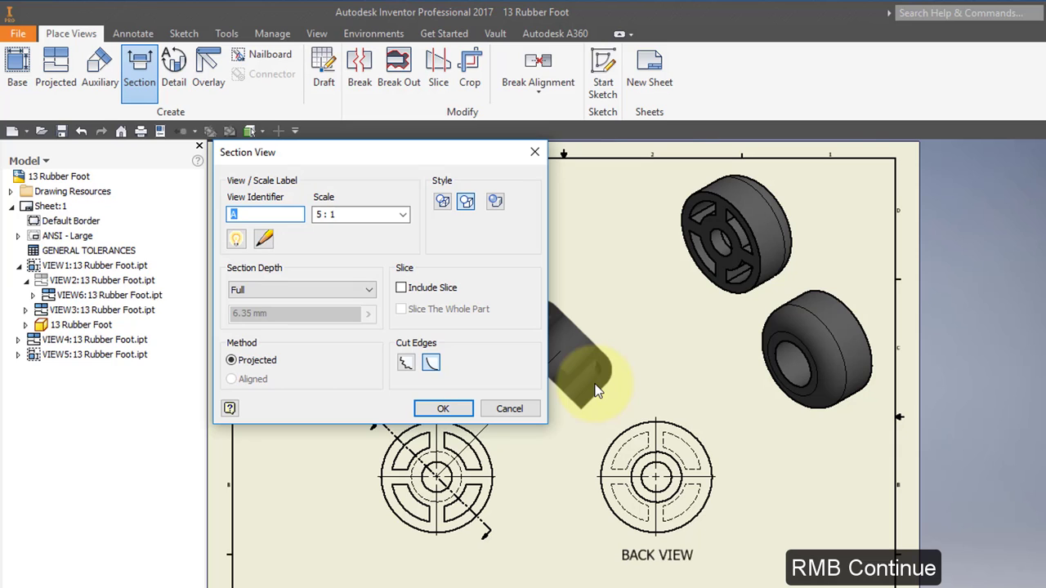
pyautogui.click(594, 387)
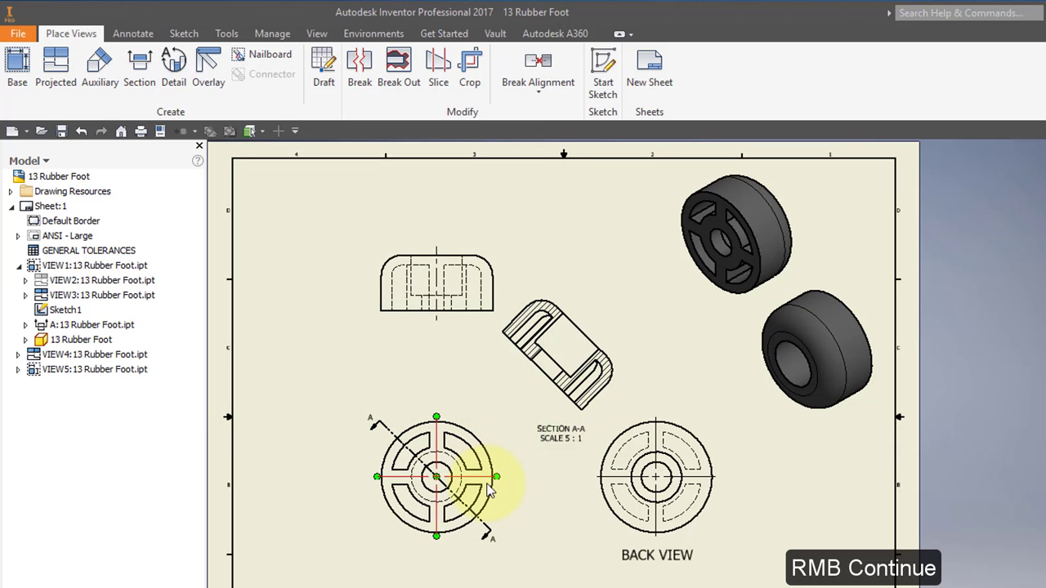
pyautogui.moveTo(403, 544); pyautogui.dragTo(330, 561)
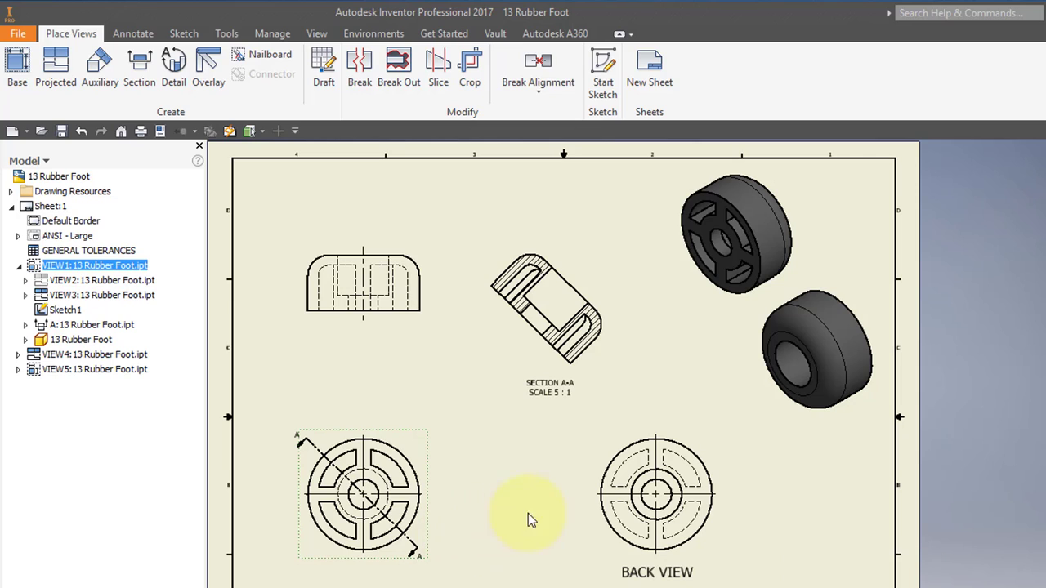
# Step: Dimension the upper-right corner radius and the overall height of the top view, placing both beside the view
pyautogui.click(143, 33)
pyautogui.click(27, 69)
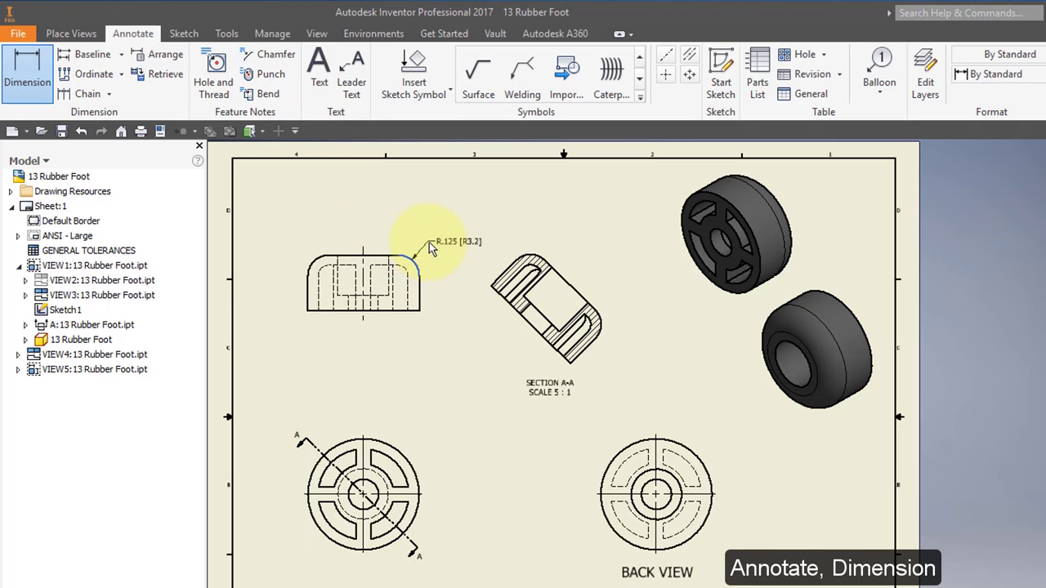
pyautogui.click(429, 242)
pyautogui.click(395, 258)
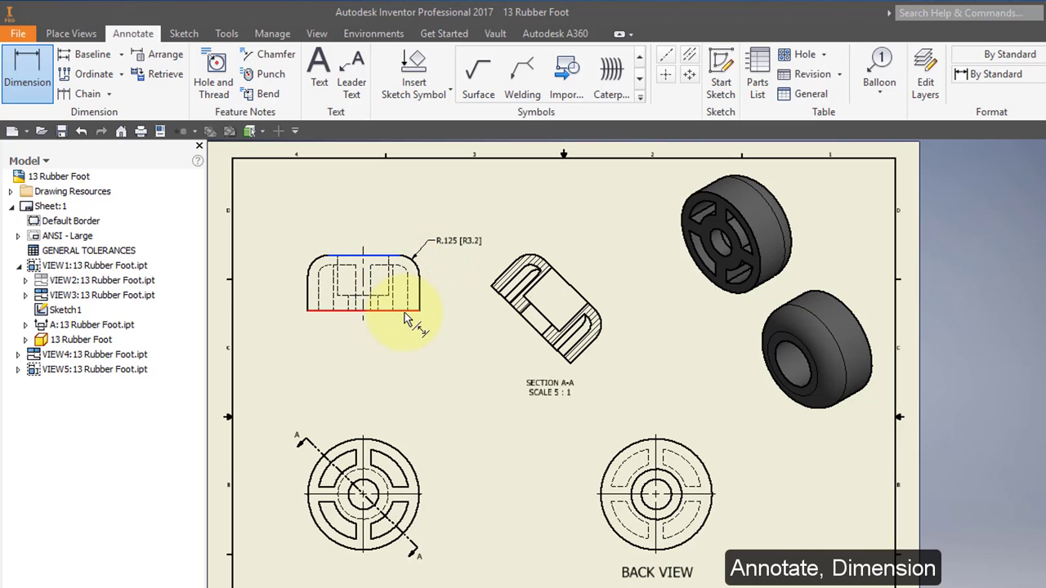
pyautogui.click(403, 311)
pyautogui.click(454, 301)
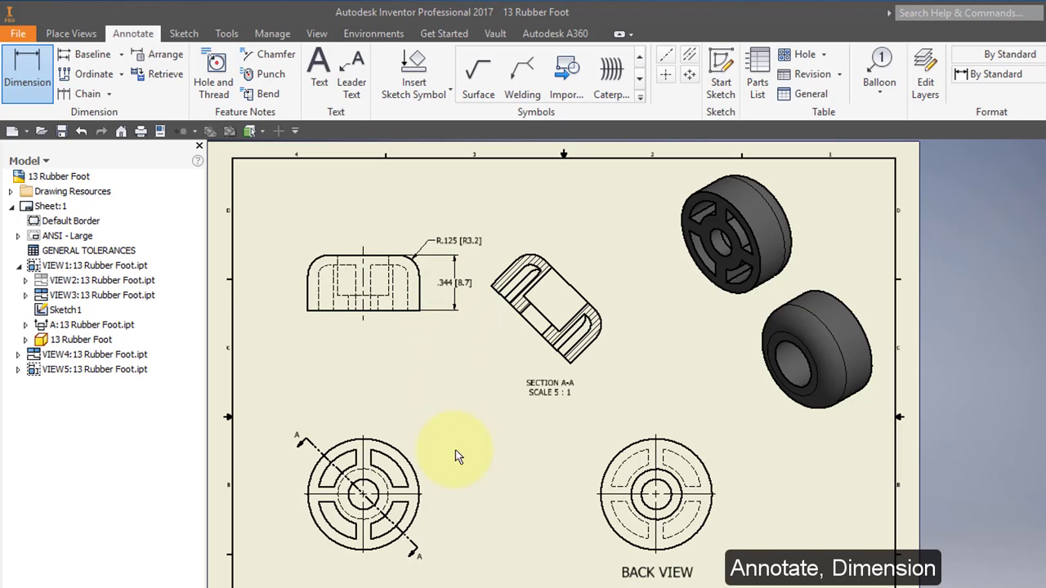
# Step: Dimension the front view's outer circle and the upper-right pocket's inner arc, setting the arc's dimension type to Diameter
pyautogui.click(392, 446)
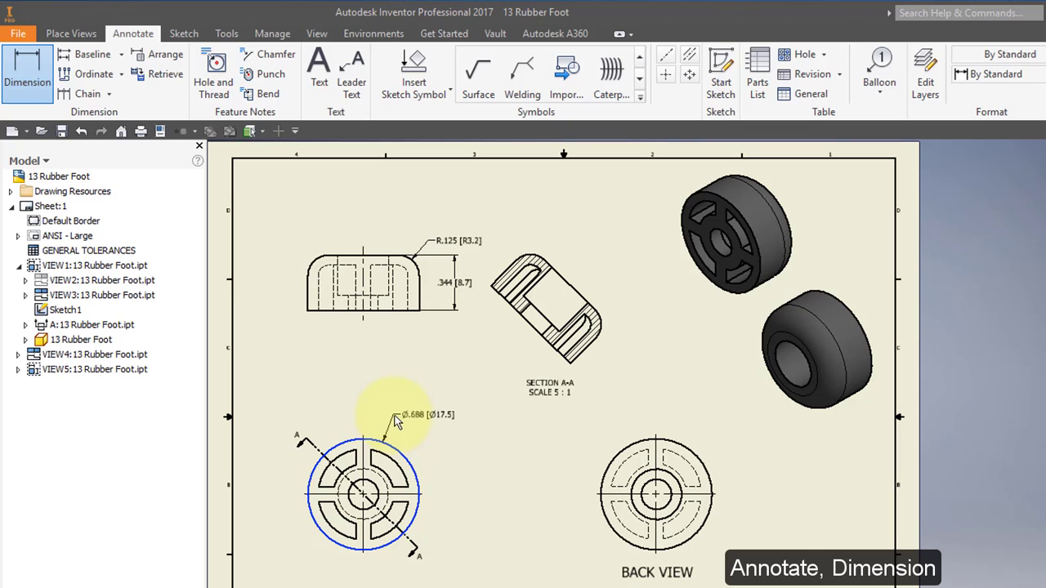
pyautogui.click(397, 421)
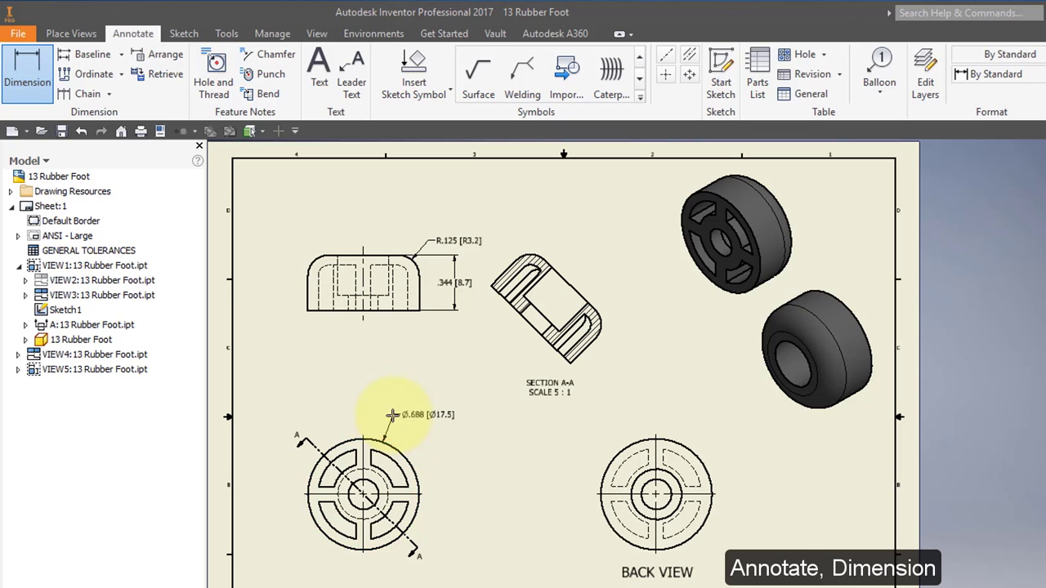
pyautogui.click(380, 474)
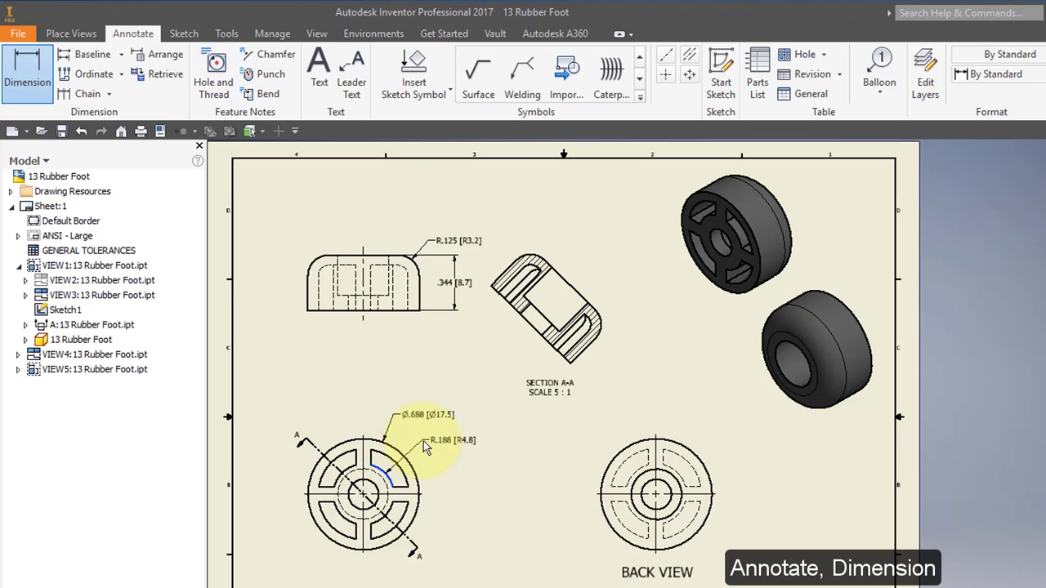
pyautogui.rightClick(418, 431)
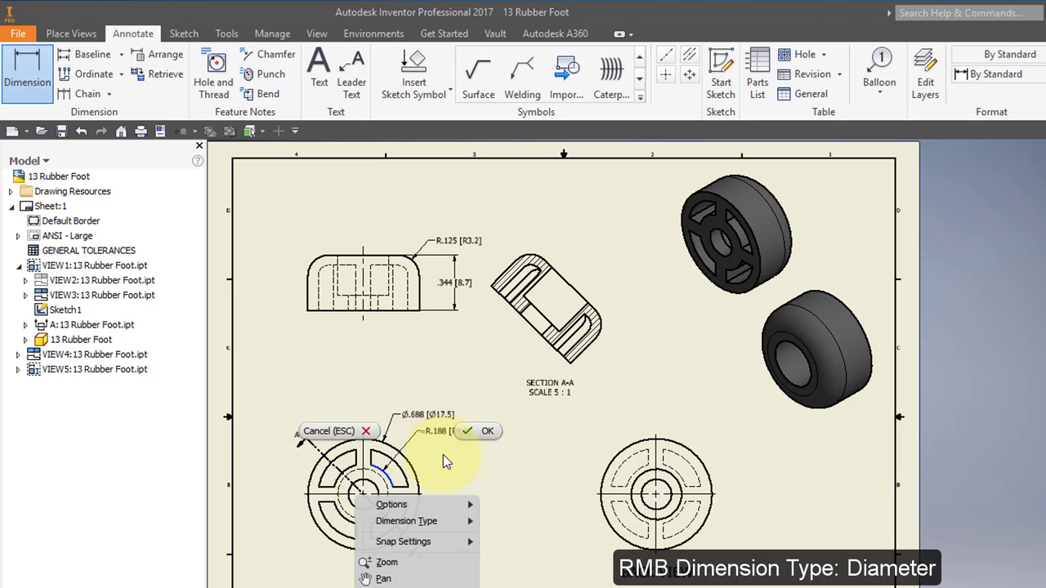
pyautogui.moveTo(436, 523)
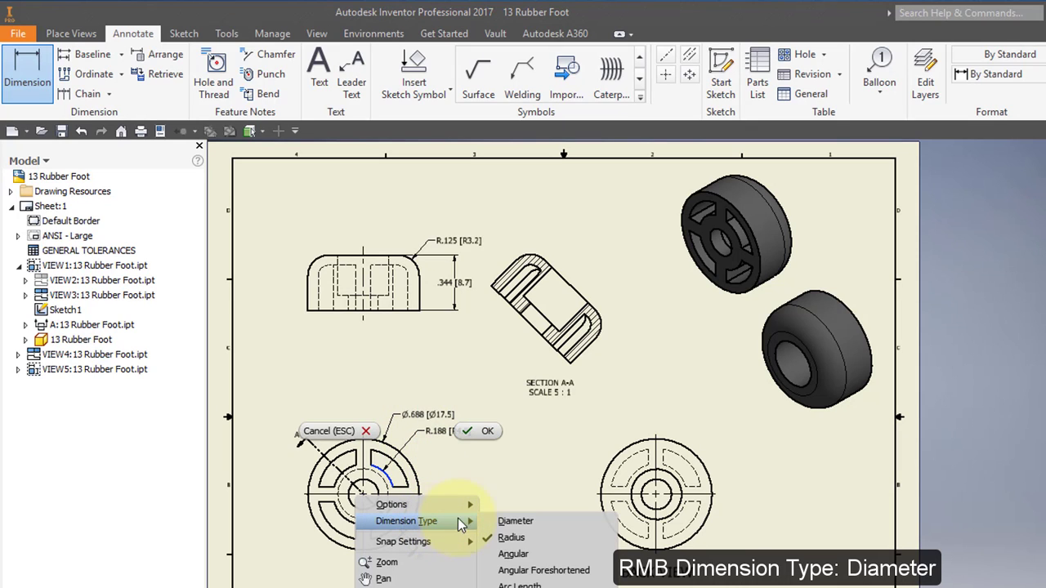
pyautogui.click(516, 522)
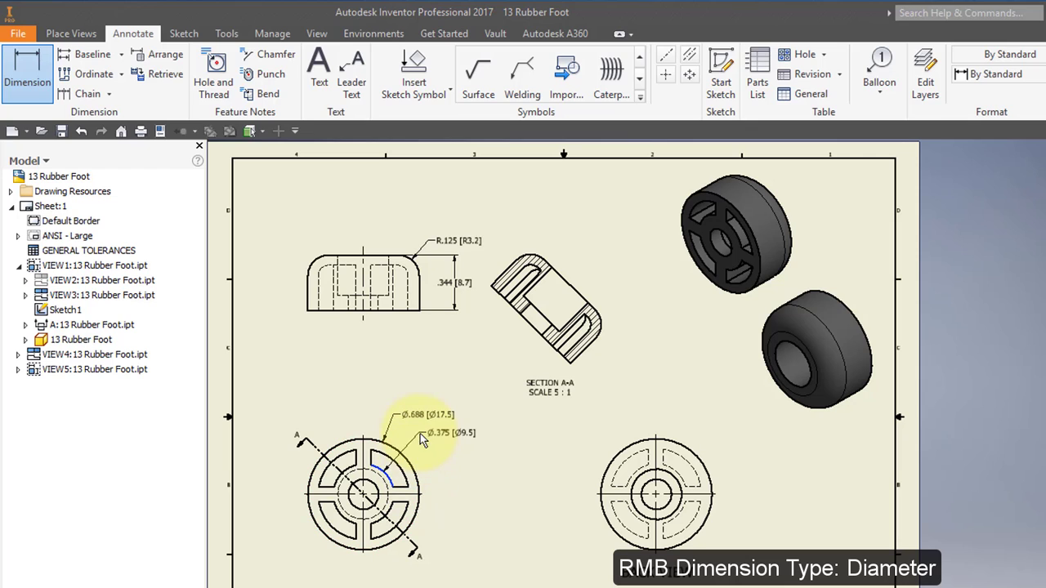
pyautogui.click(418, 432)
# Step: Dimension the front view's horizontal rib width and the outer wall thickness beside the lower-right pocket
pyautogui.scroll(5, 454, 393)
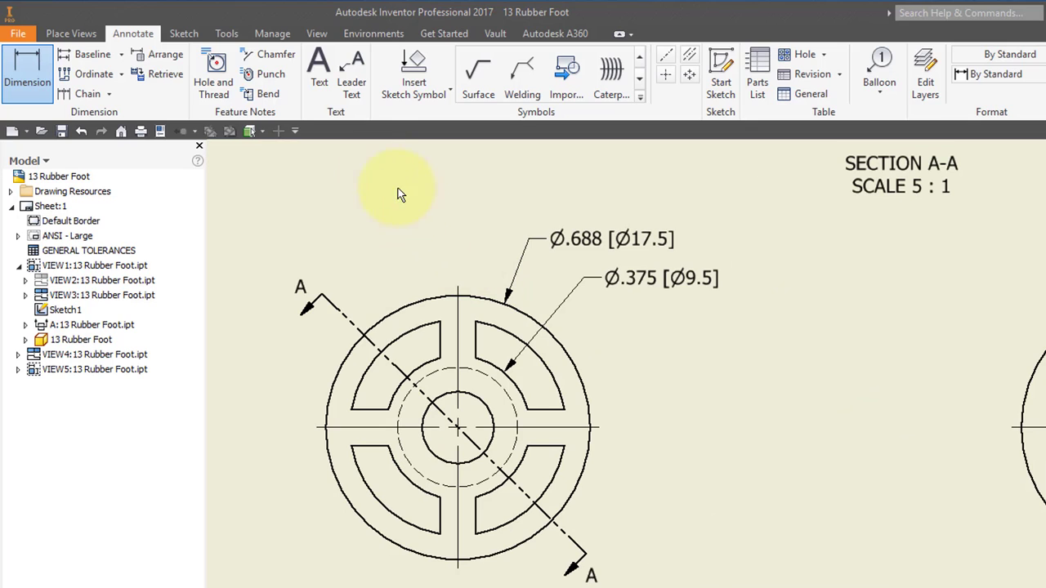
pyautogui.click(555, 454)
pyautogui.click(559, 409)
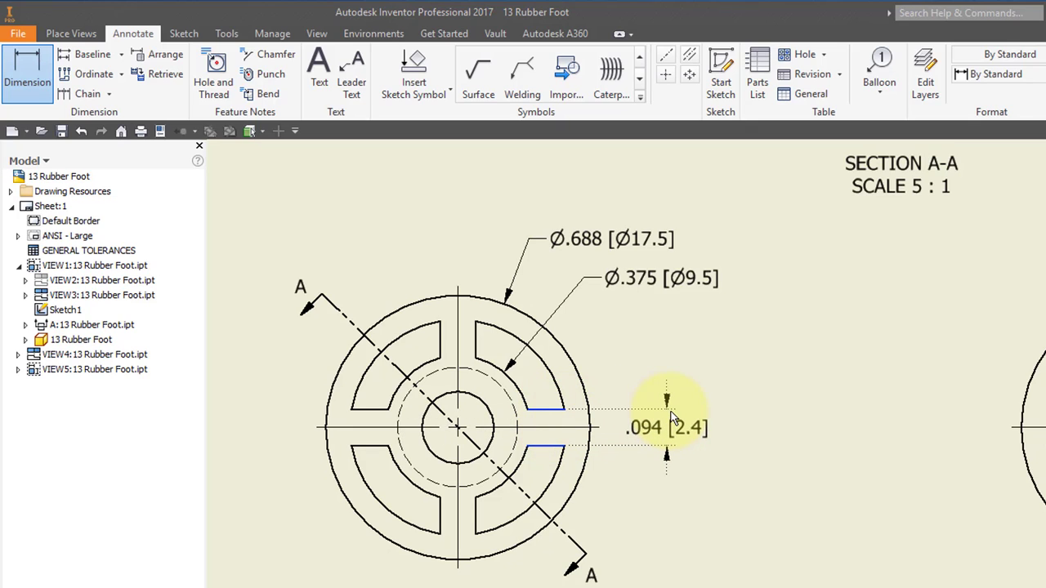
pyautogui.click(671, 415)
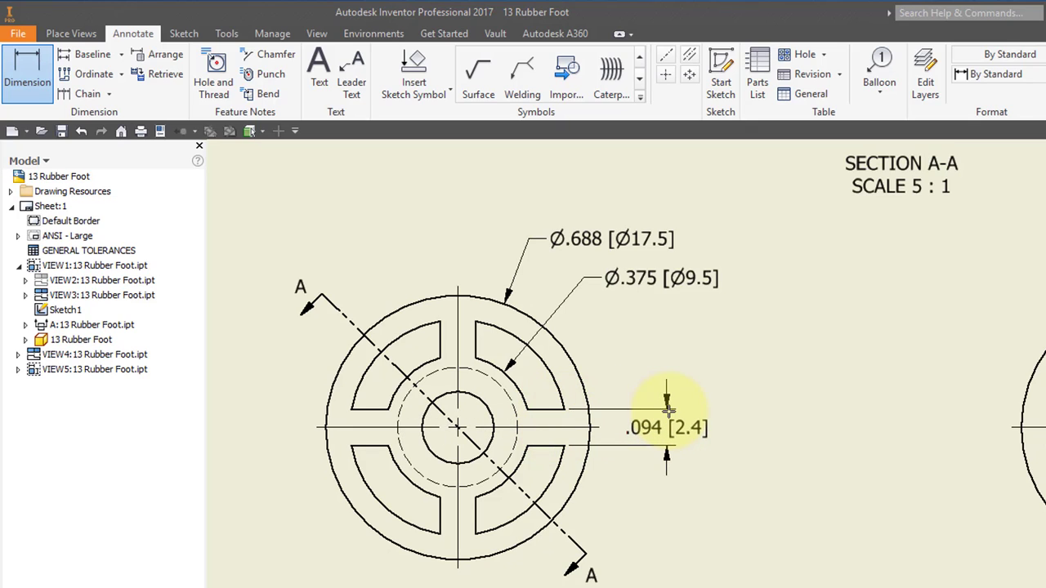
pyautogui.click(570, 502)
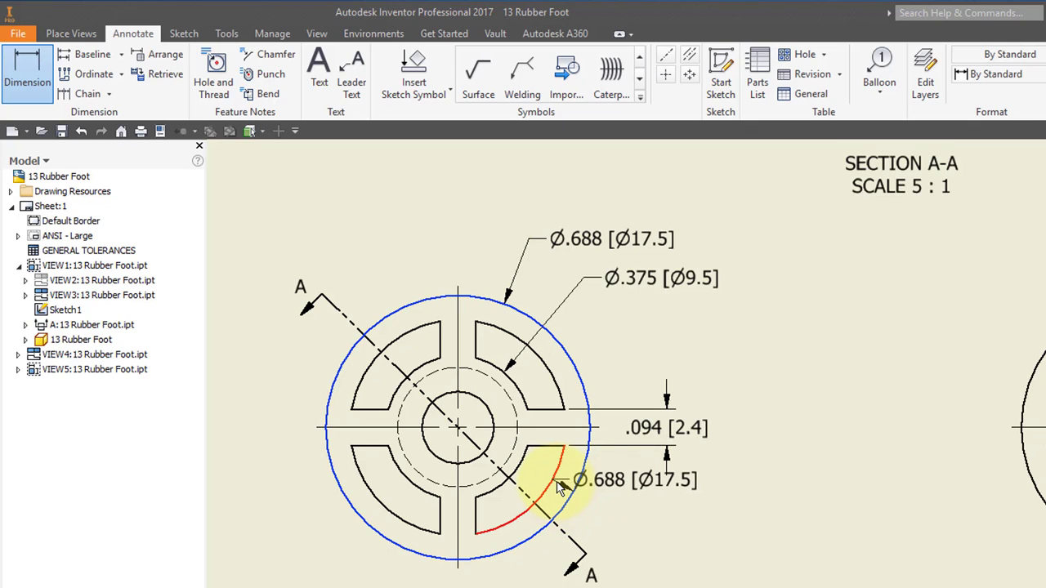
pyautogui.click(558, 488)
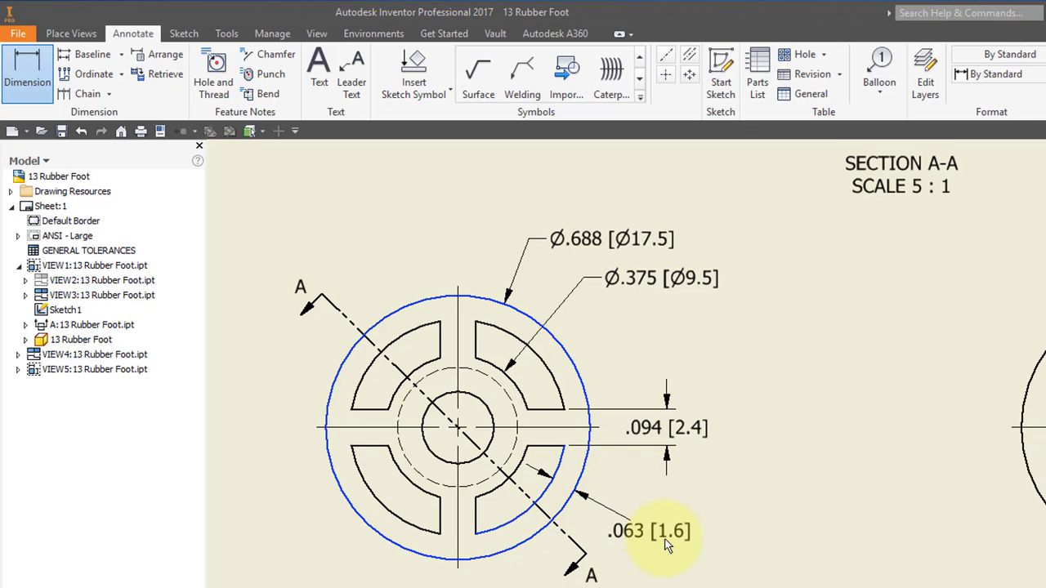
pyautogui.click(668, 527)
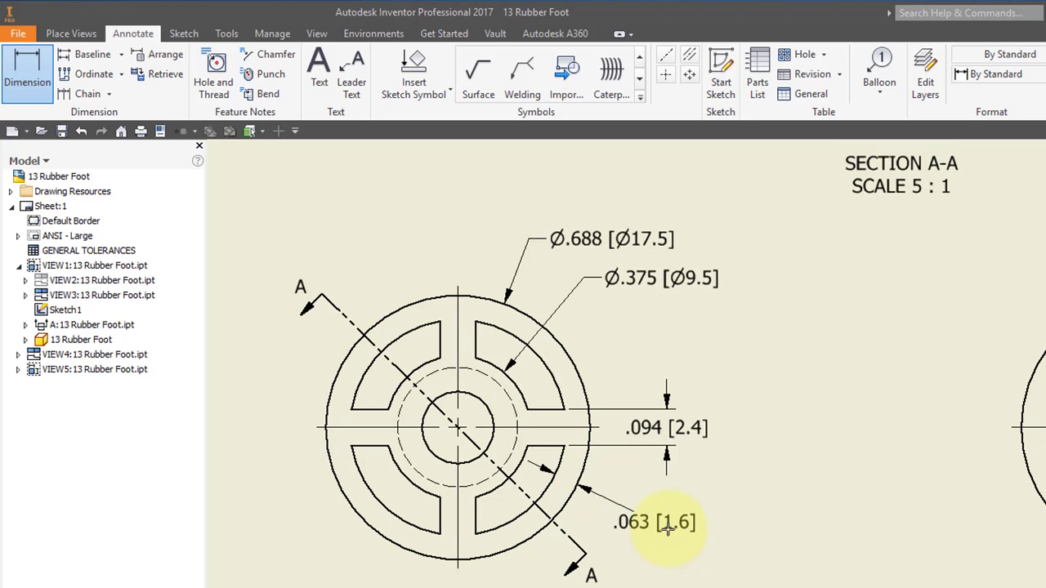
pyautogui.rightClick(742, 429)
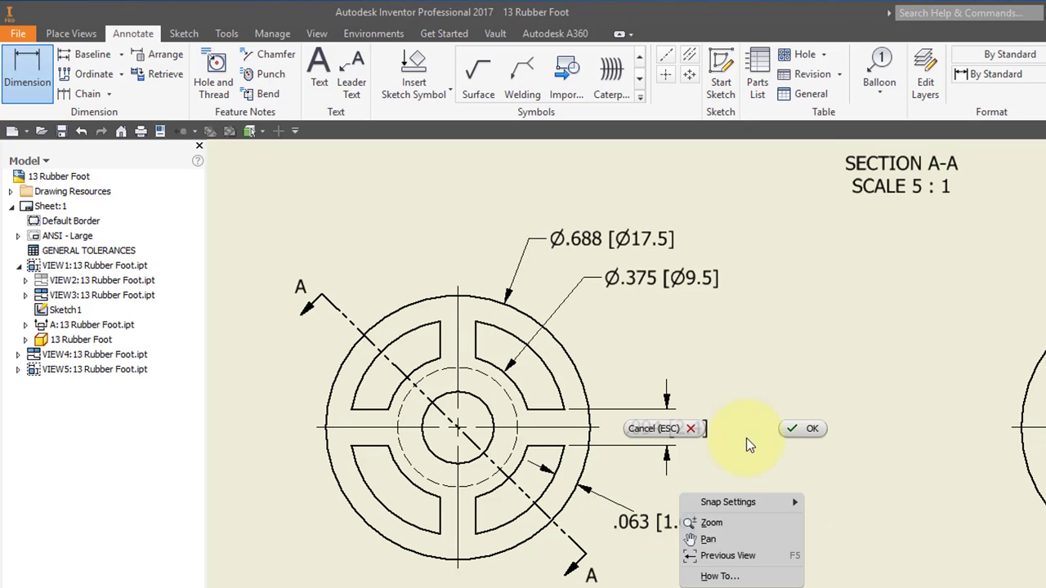
pyautogui.click(646, 429)
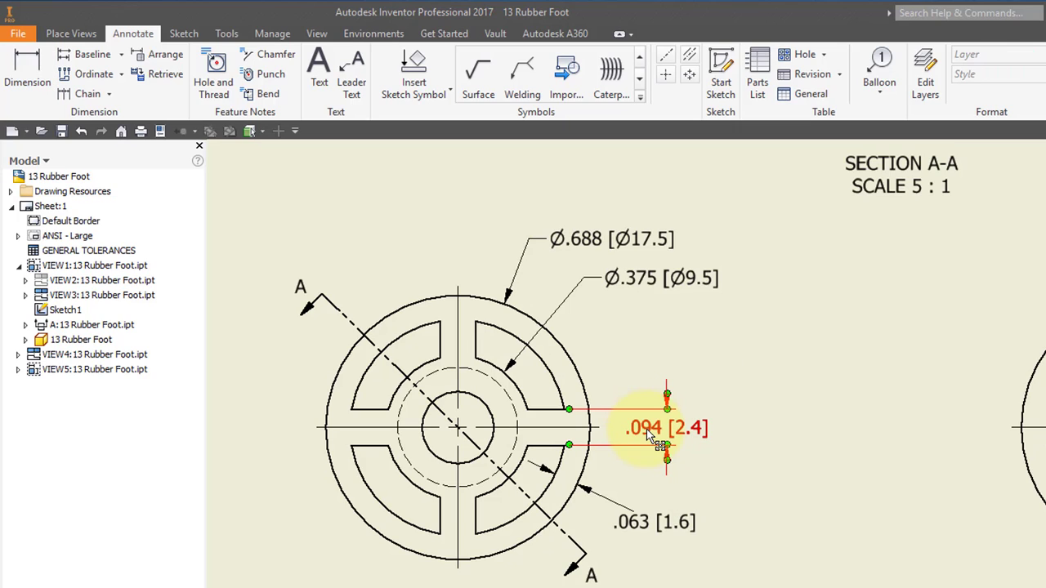
# Step: Add the prefix 4X to the rib width dimension in the front view
pyautogui.doubleClick(647, 438)
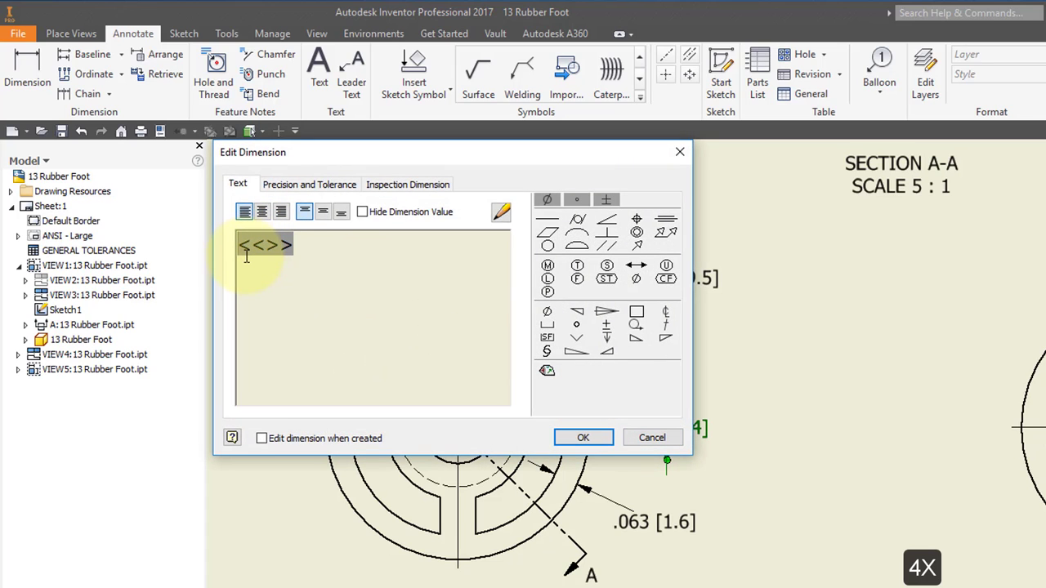
pyautogui.write('4')
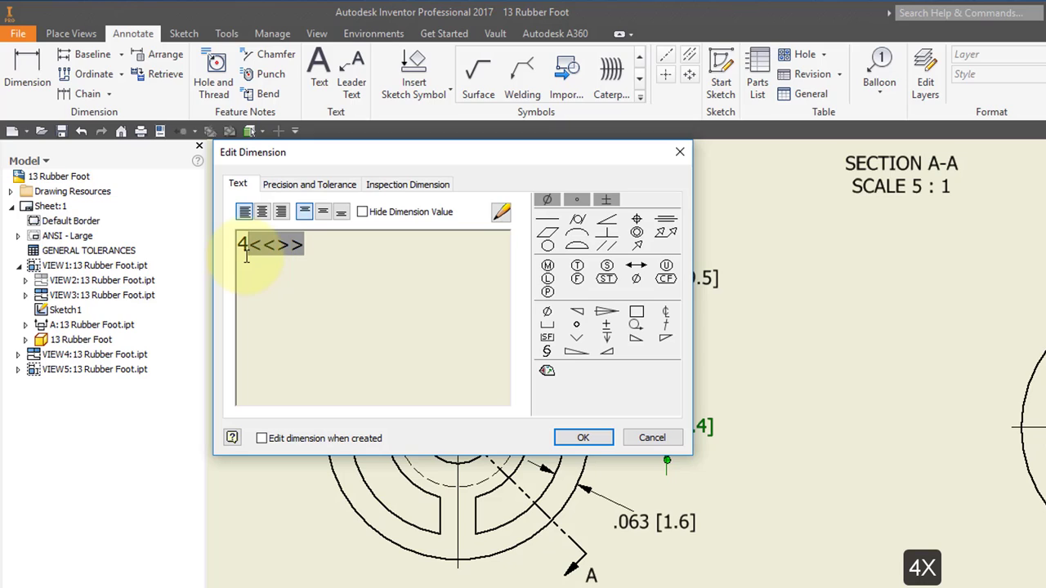
pyautogui.write('X')
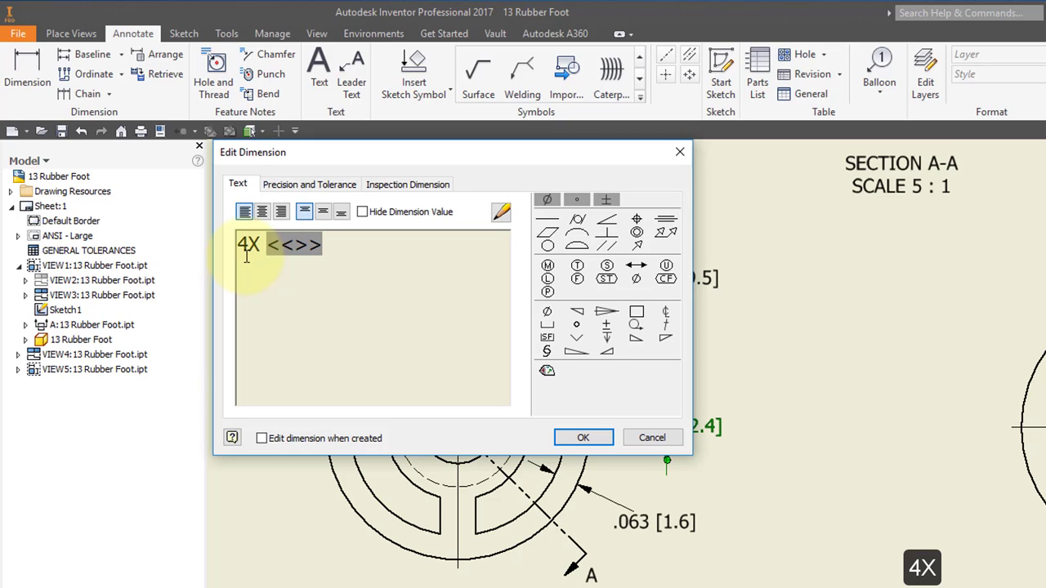
pyautogui.click(583, 438)
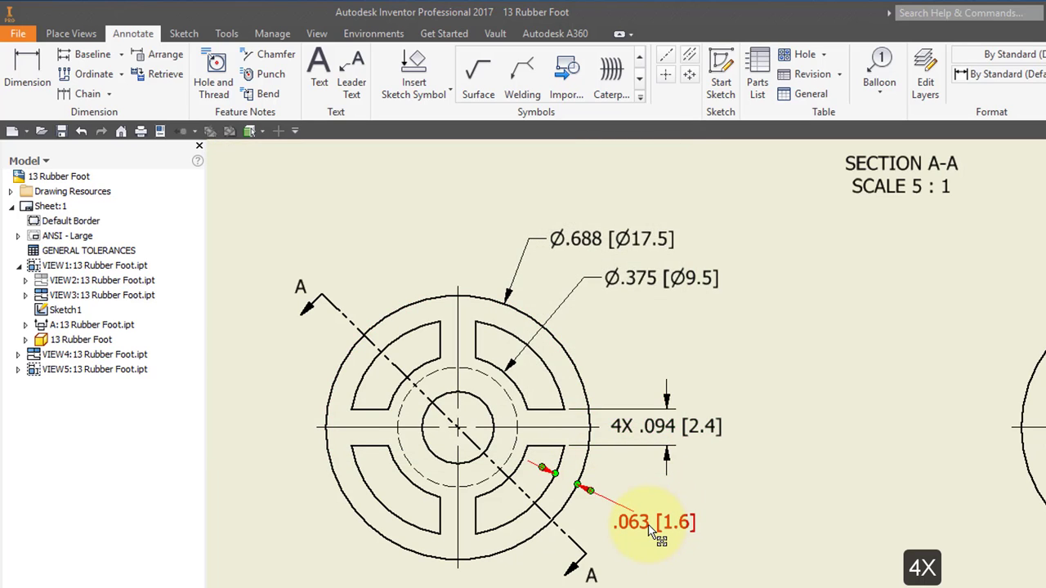
# Step: Append the word SHELL after the value of the front view's wall thickness dimension
pyautogui.doubleClick(648, 525)
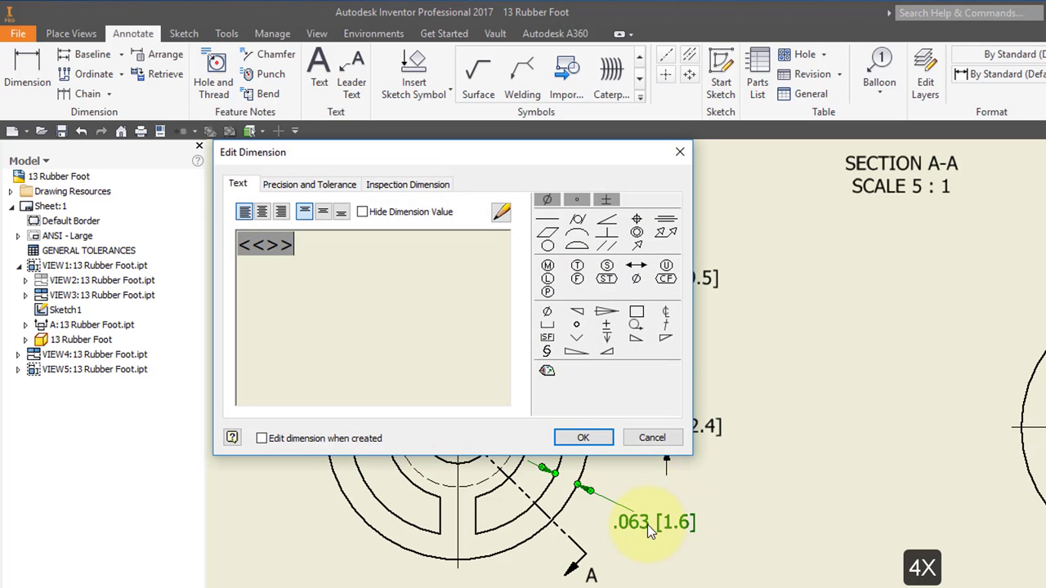
pyautogui.click(440, 256)
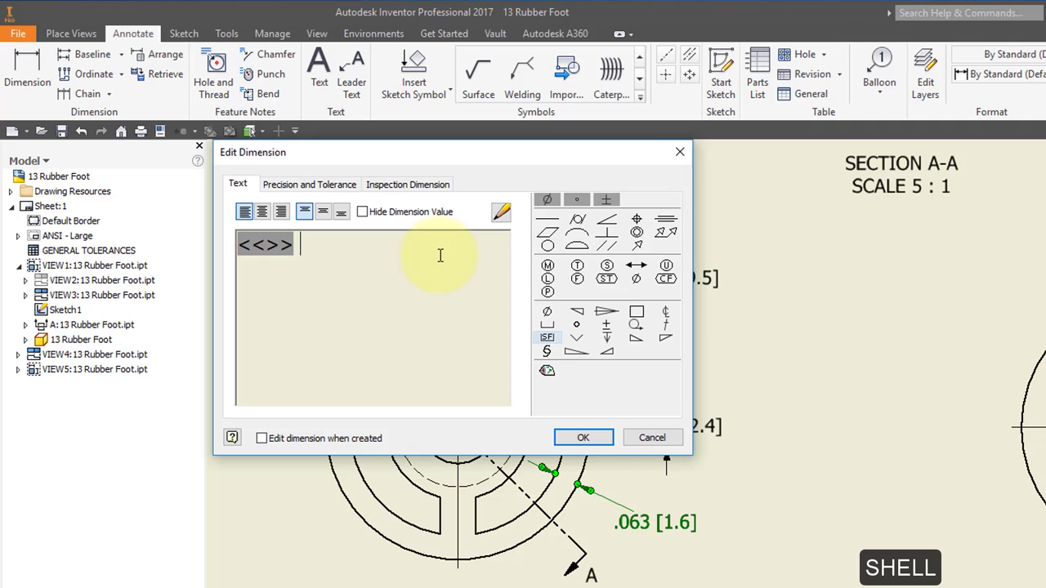
pyautogui.write('SHELL')
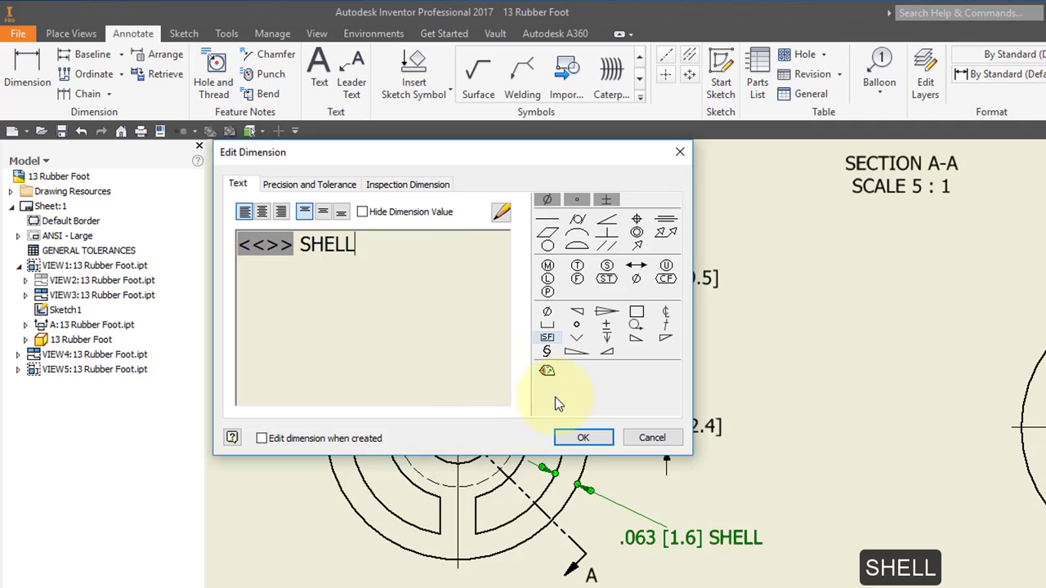
pyautogui.click(585, 439)
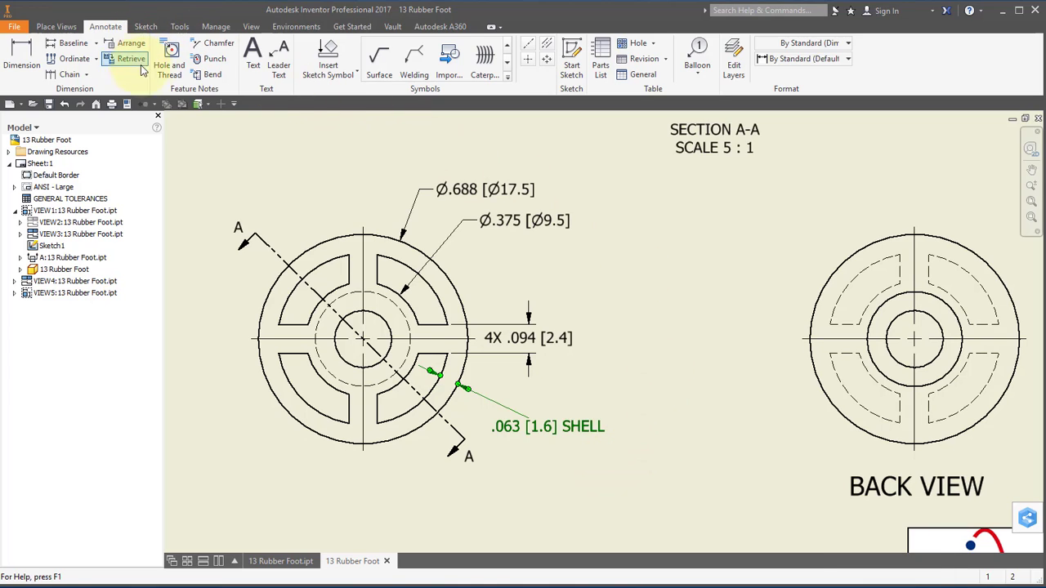
# Step: Add a hole and thread note to the counterbore circle of the back view, placed up and to its left
pyautogui.click(169, 65)
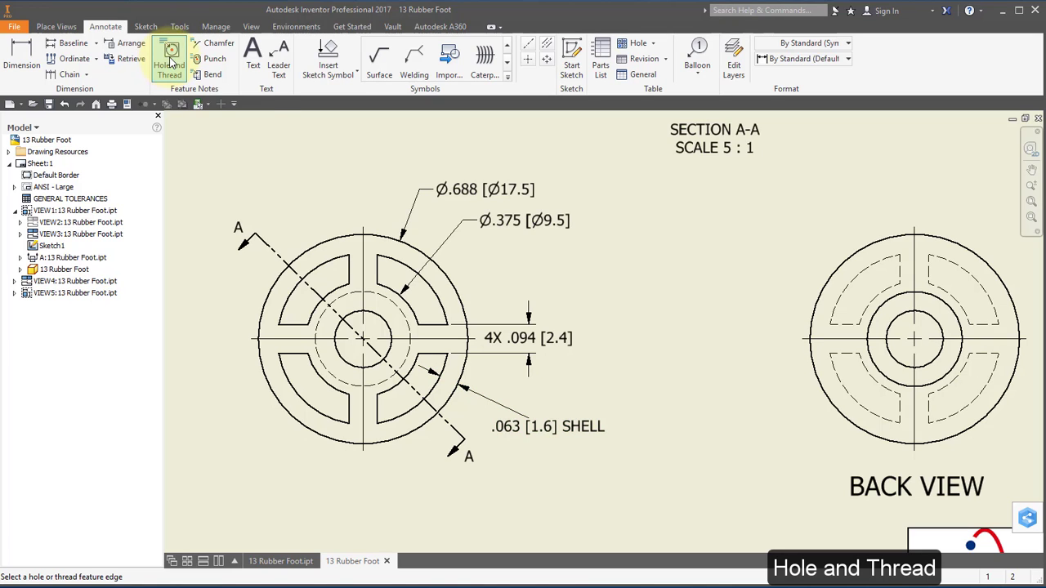
pyautogui.click(884, 308)
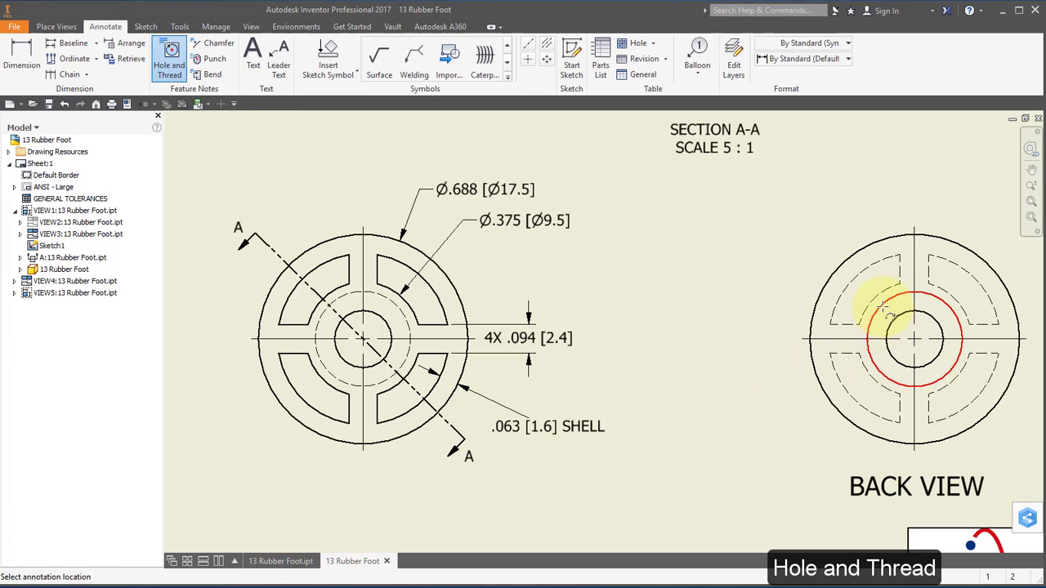
pyautogui.click(787, 223)
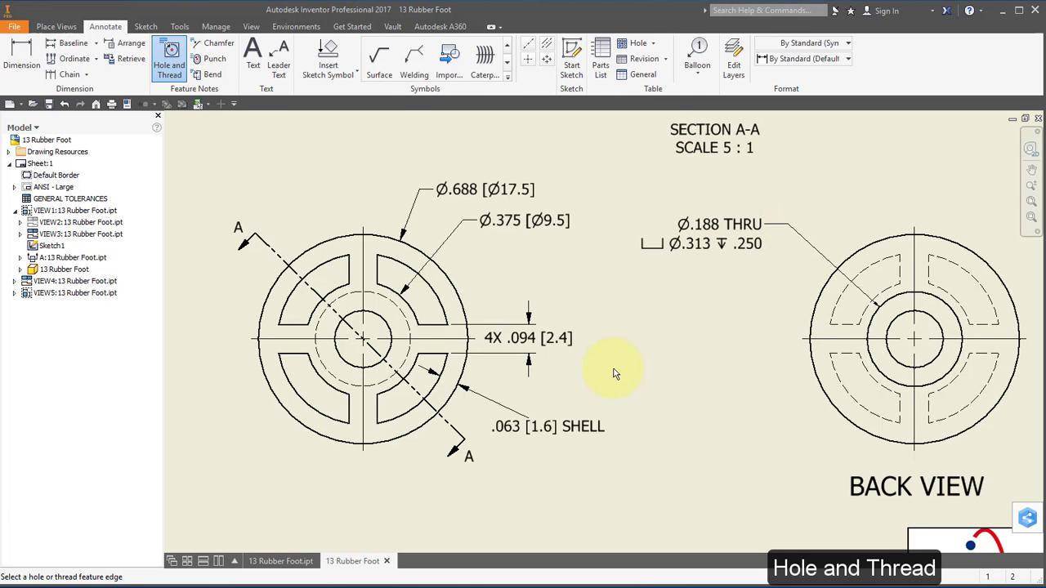
# Step: Set the drawing's title in its iProperties to 13 RUBBER FOOT and bring up the project properties
pyautogui.scroll(-3, 608, 373)
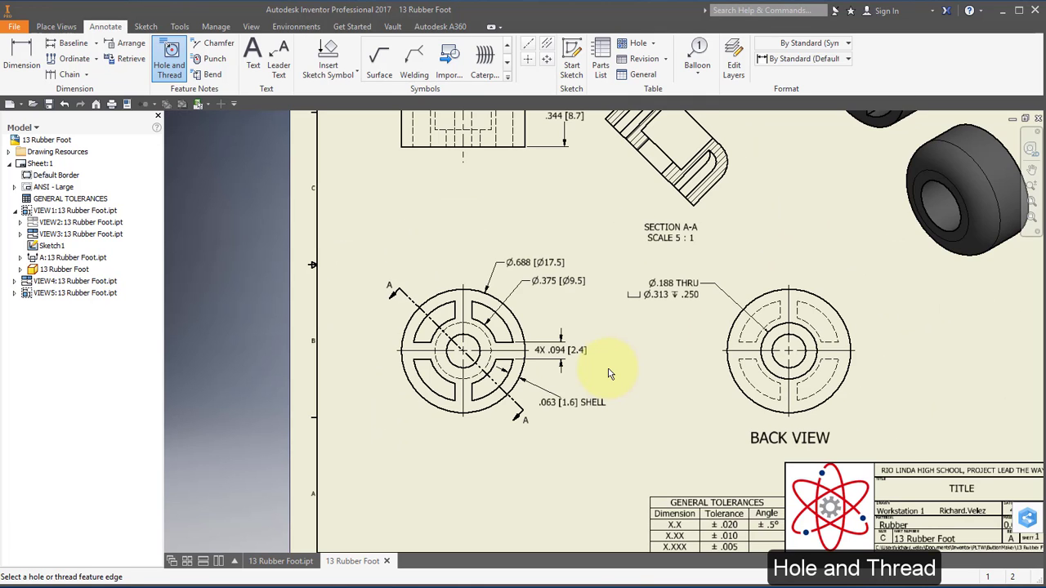
pyautogui.scroll(-2, 608, 373)
pyautogui.moveTo(602, 362); pyautogui.dragTo(430, 358, button='middle')
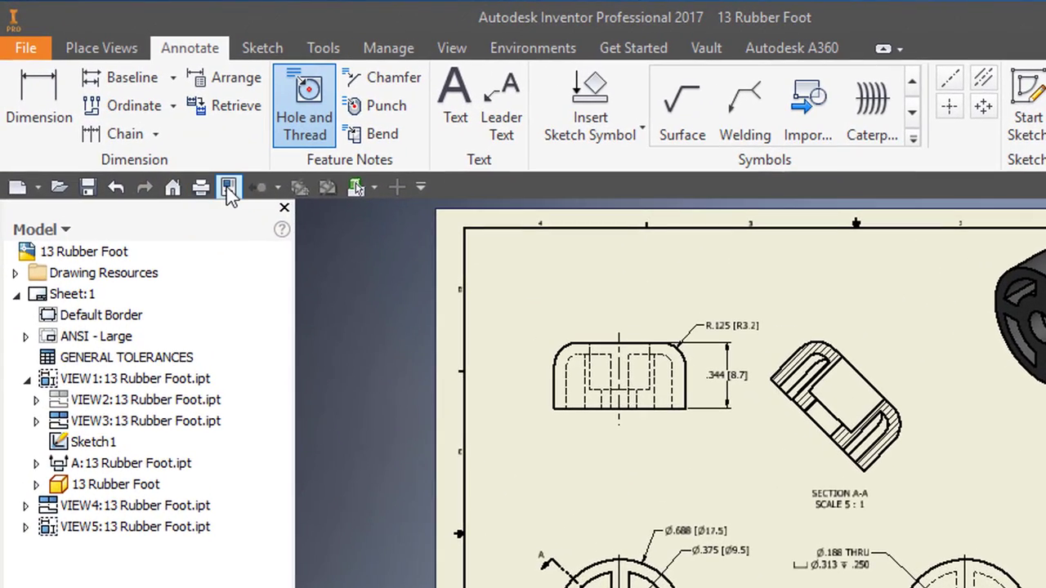
pyautogui.click(229, 188)
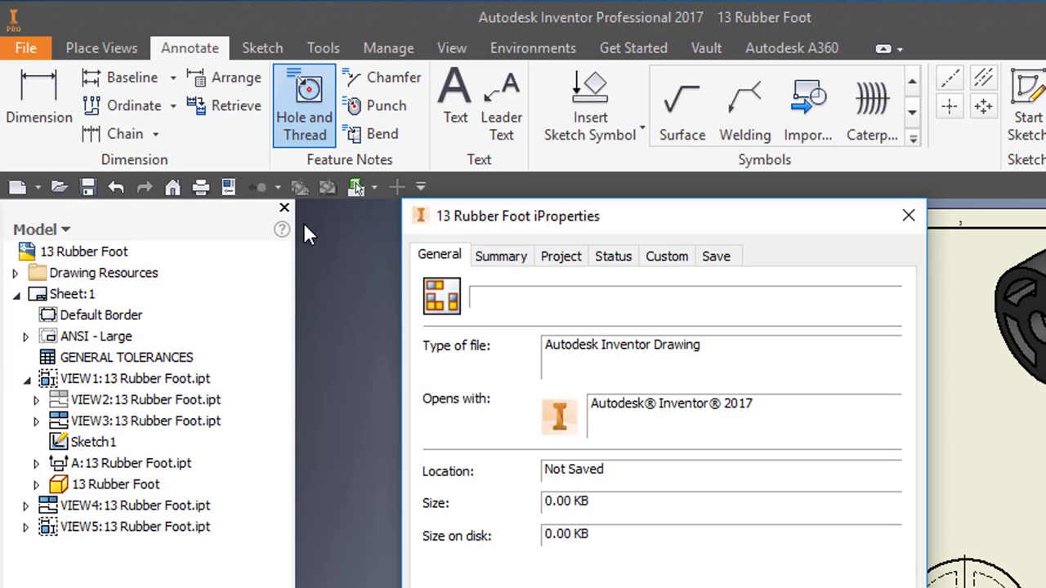
pyautogui.click(500, 257)
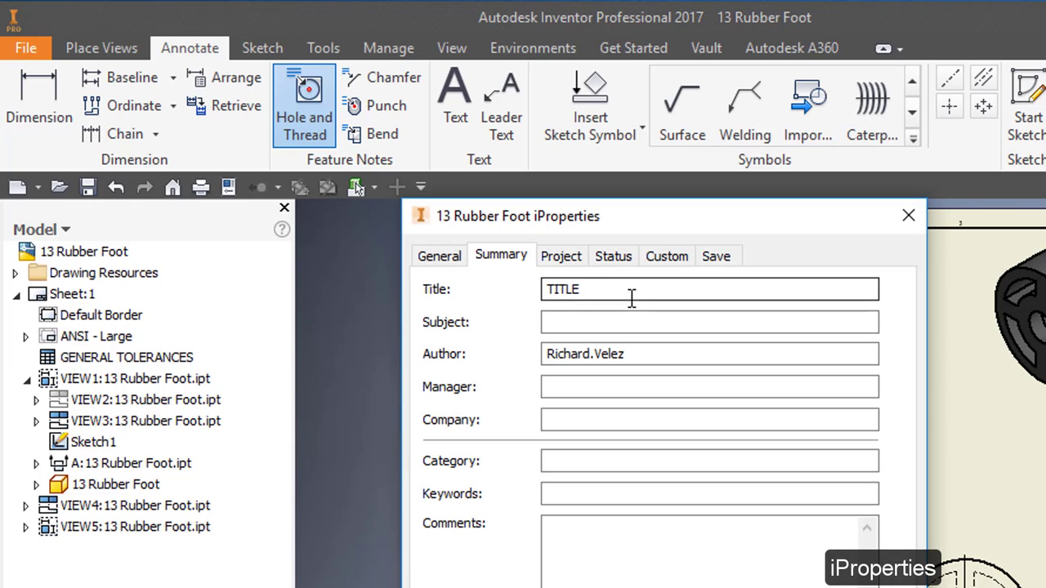
pyautogui.moveTo(619, 297); pyautogui.dragTo(525, 296)
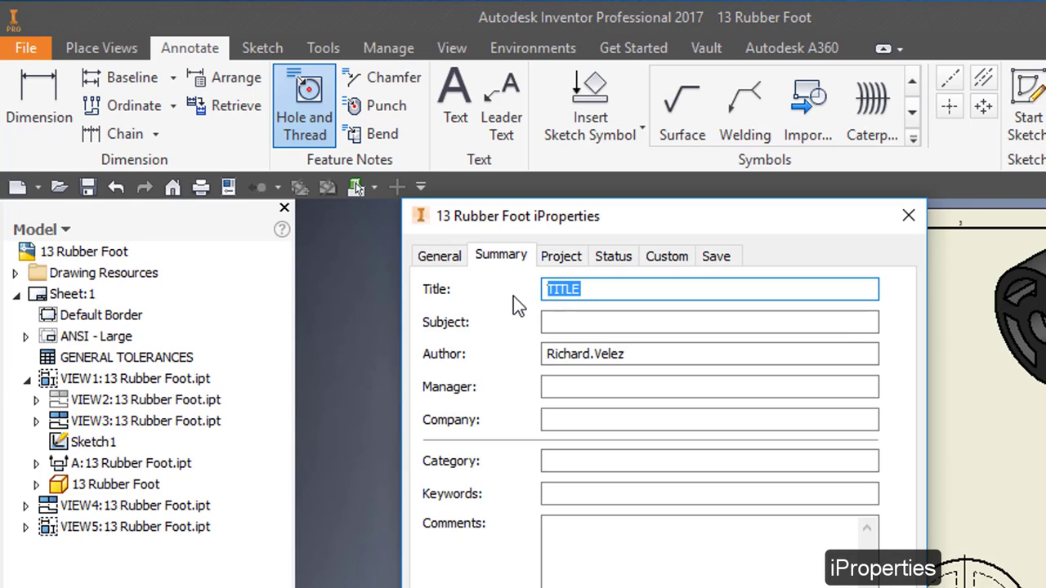
pyautogui.write('13 R')
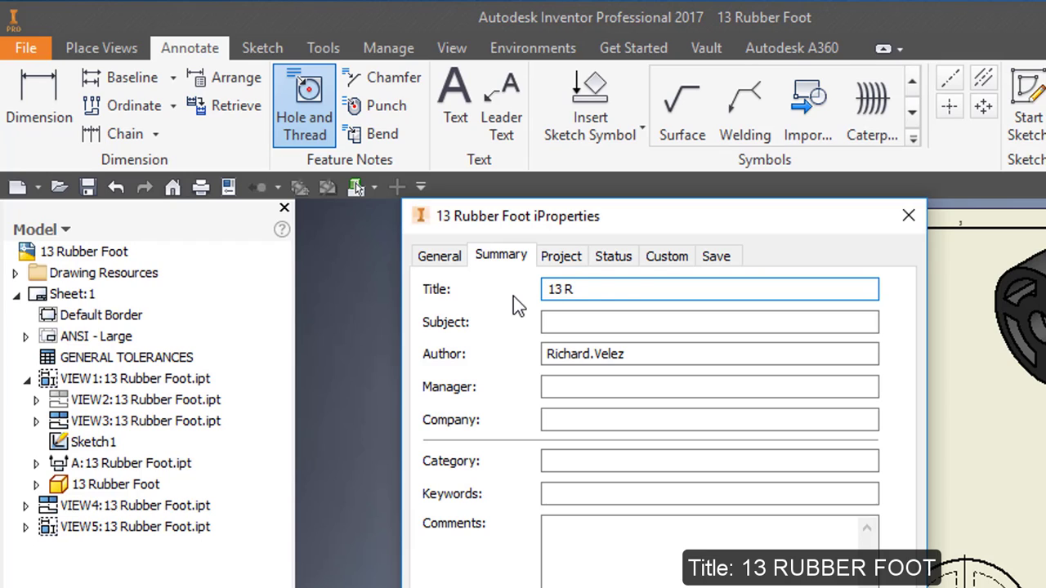
pyautogui.write('UBBER FOOT')
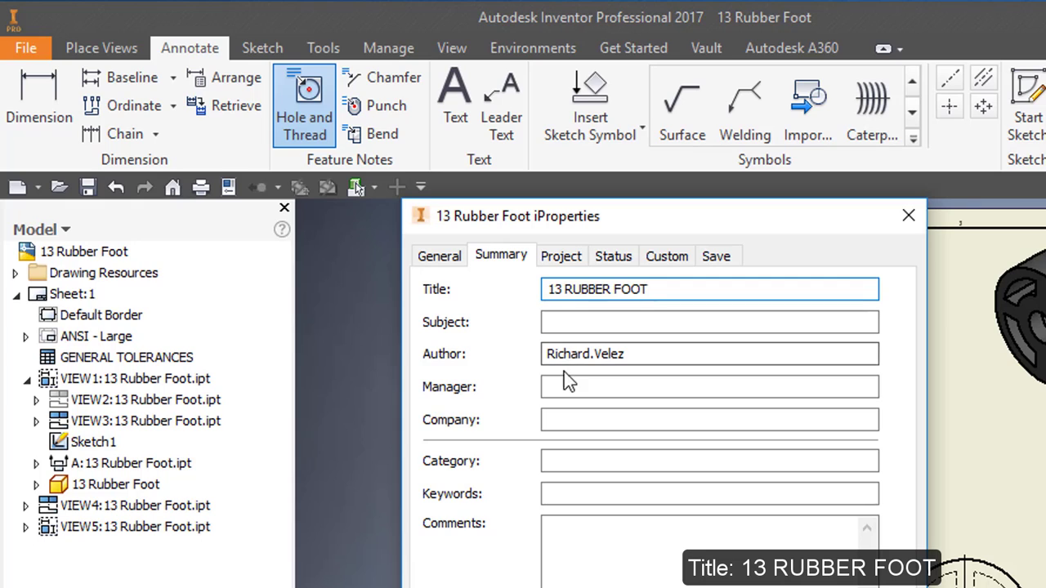
pyautogui.click(567, 258)
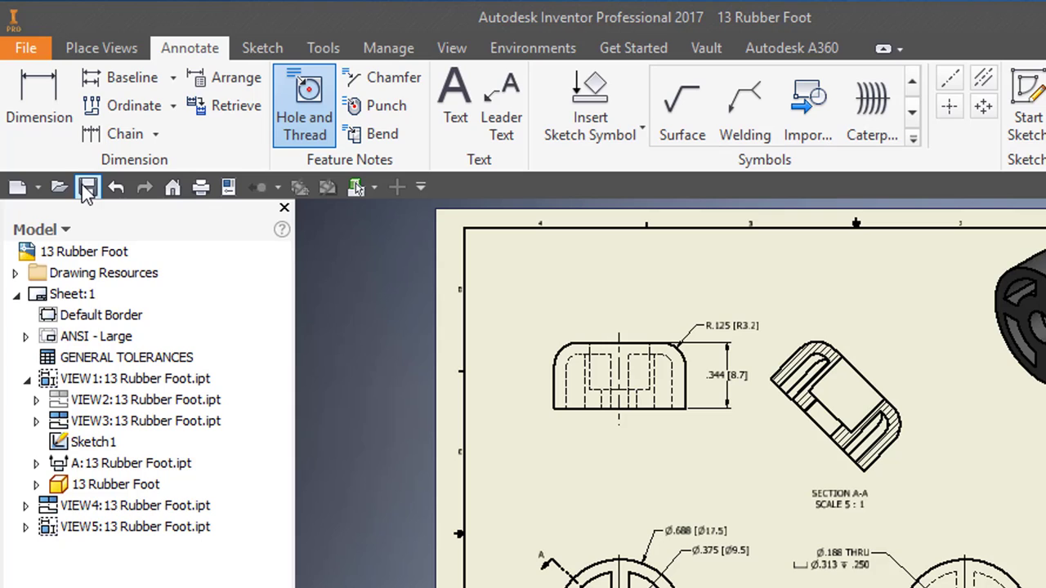
# Step: Save the drawing and export it in PDF format
pyautogui.click(87, 188)
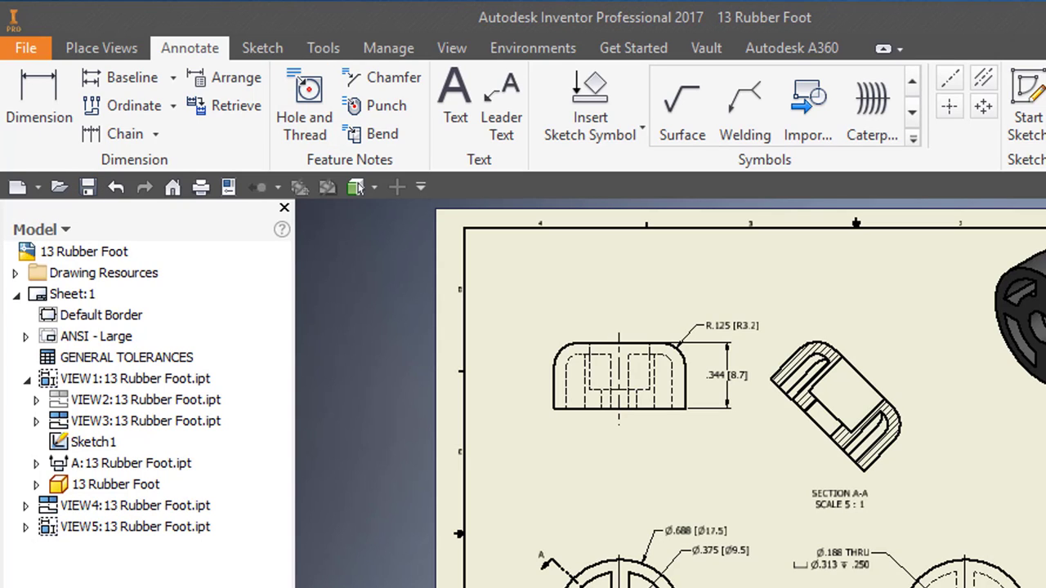
pyautogui.click(31, 51)
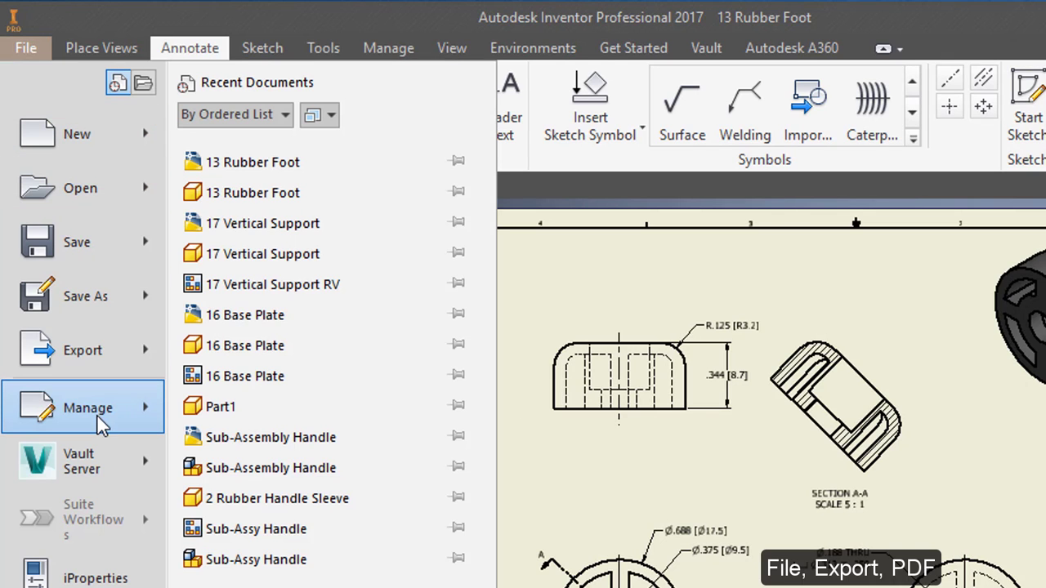
pyautogui.moveTo(98, 360)
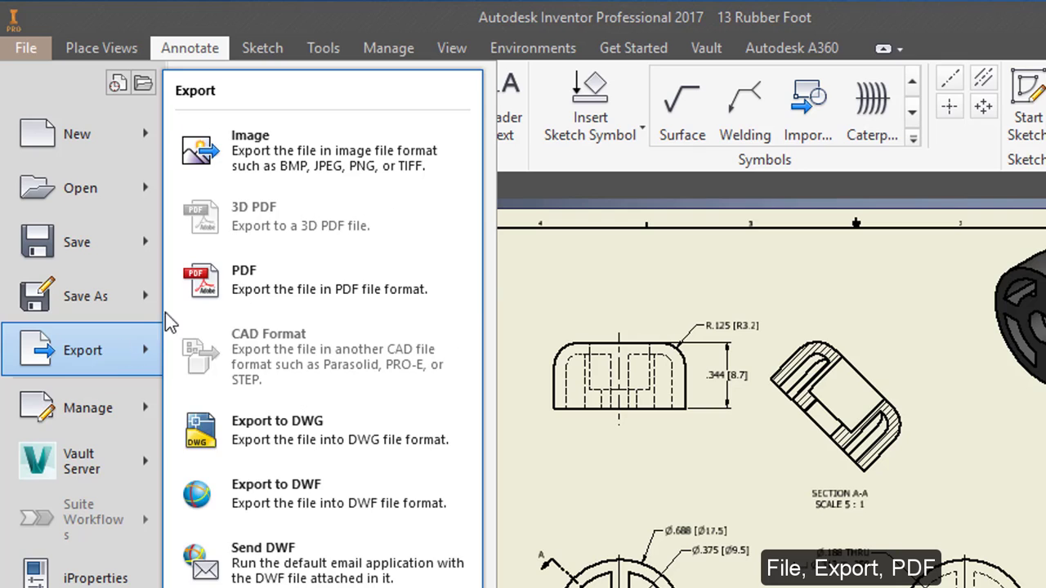
pyautogui.click(233, 272)
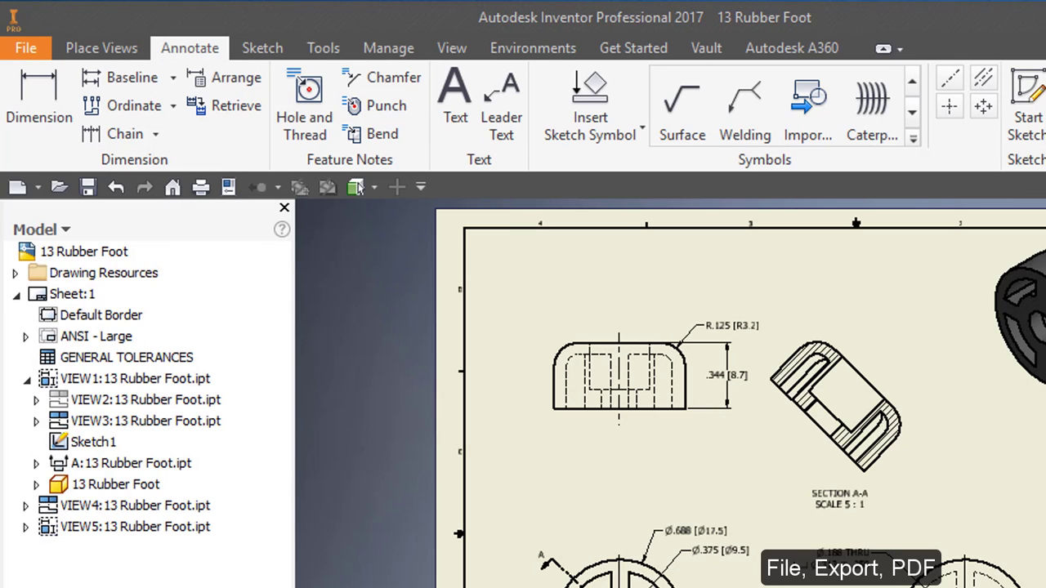